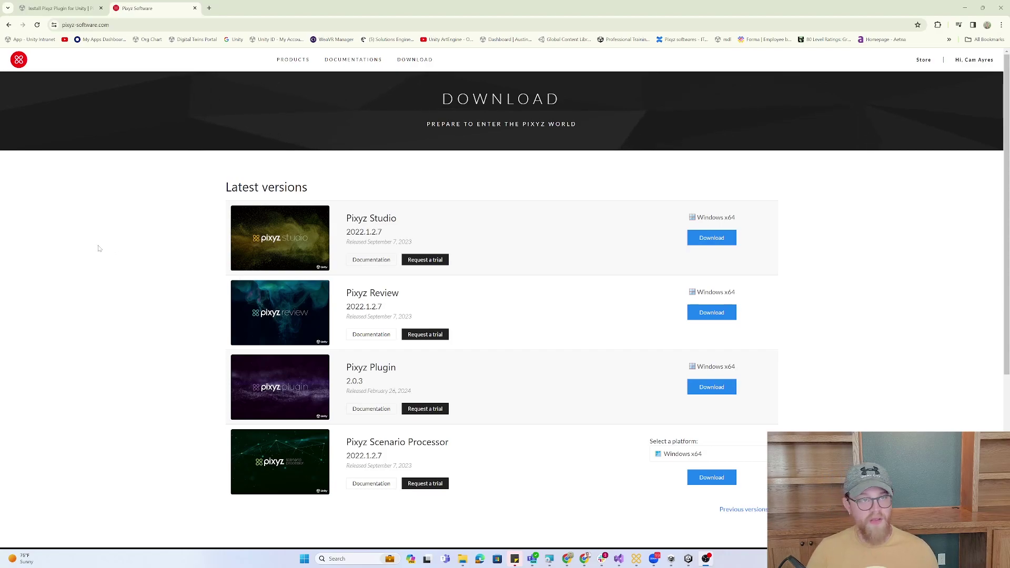
# - Copy the package name com.unity.pixyz.plugin4unity from the Pixyz Plugin installation documentation
pyautogui.click(84, 10)
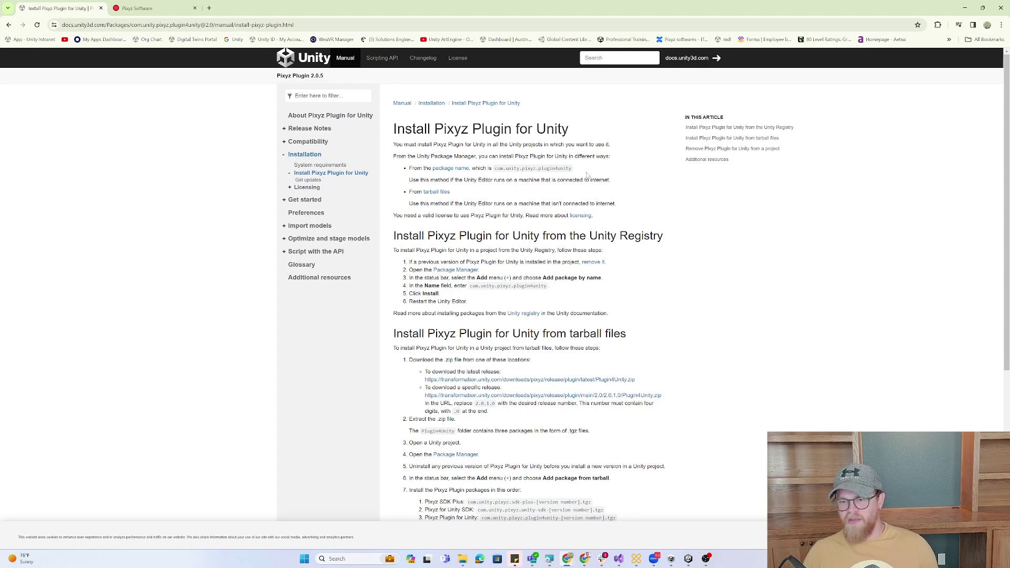
pyautogui.click(689, 559)
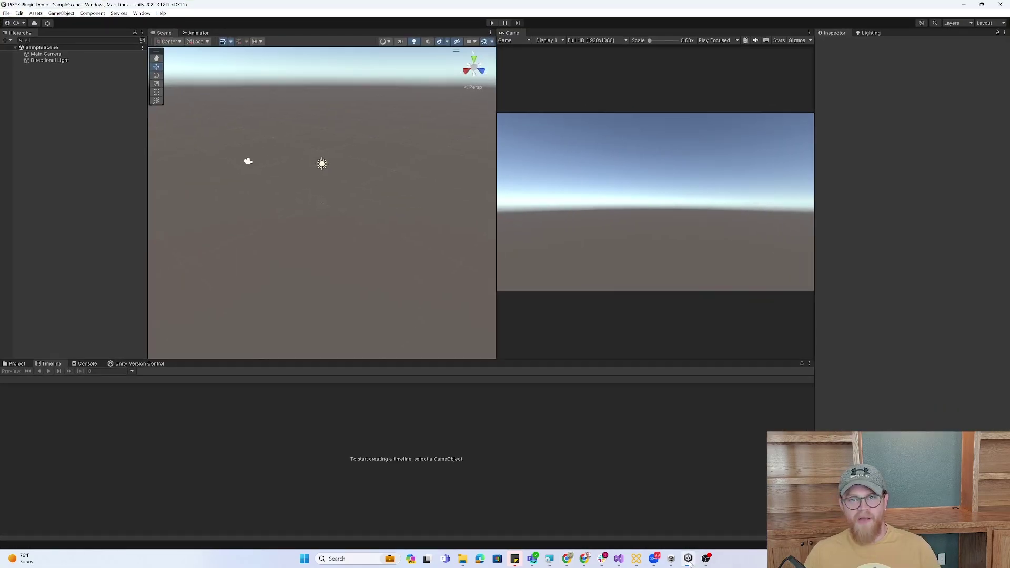
pyautogui.hotkey('alt', 'Tab')
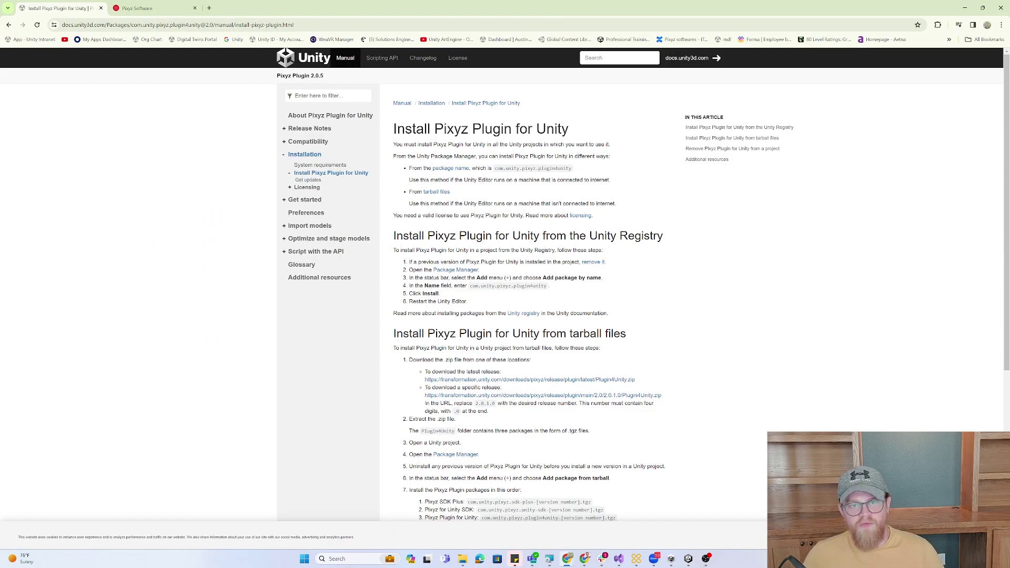
pyautogui.moveTo(494, 169); pyautogui.dragTo(573, 174)
pyautogui.hotkey('ctrl', 'c')
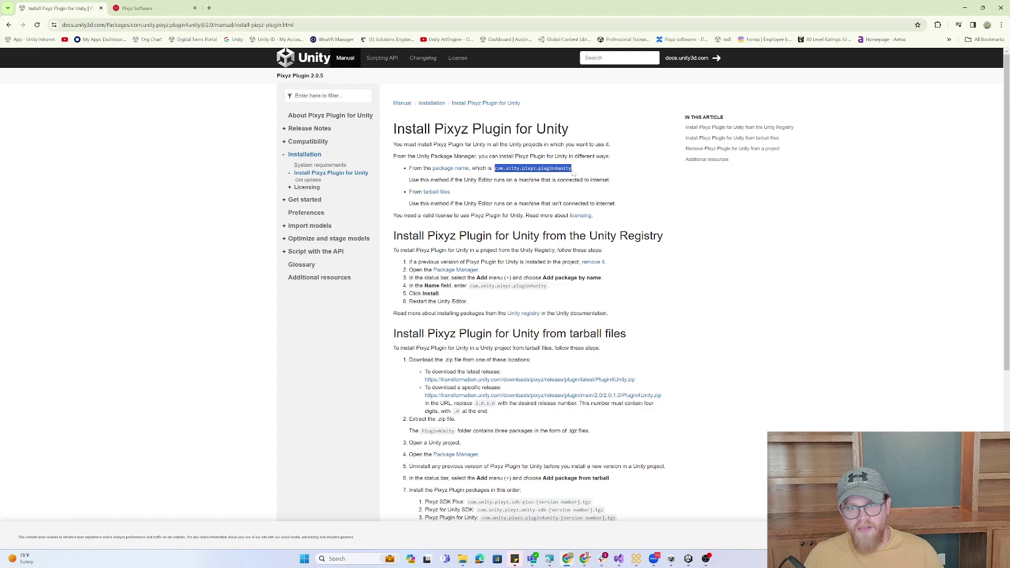
# - In Unity, add the package com.unity.pixyz.plugin4unity to the project by name through the Package Manager
pyautogui.click(965, 8)
pyautogui.click(140, 12)
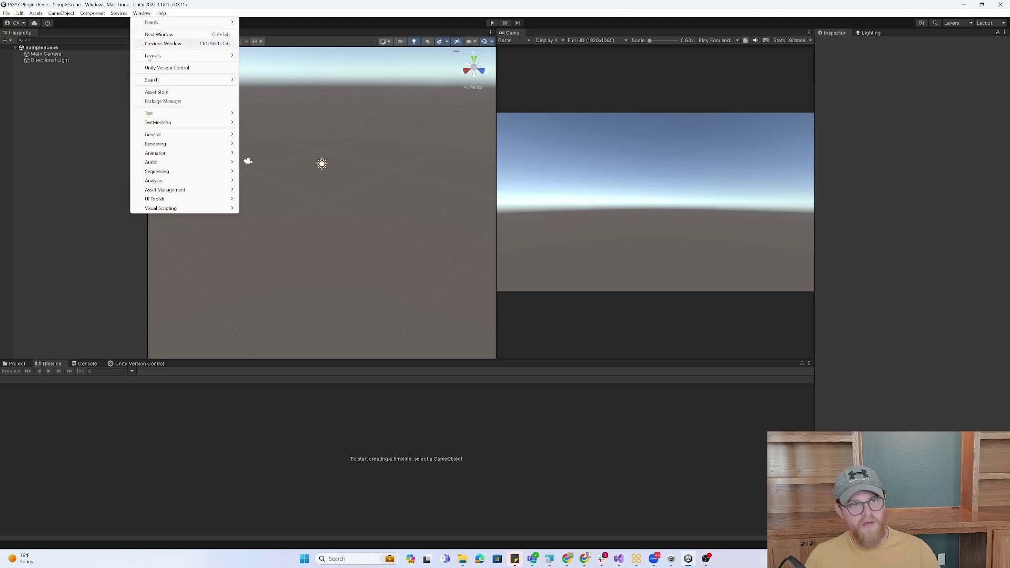
pyautogui.click(163, 101)
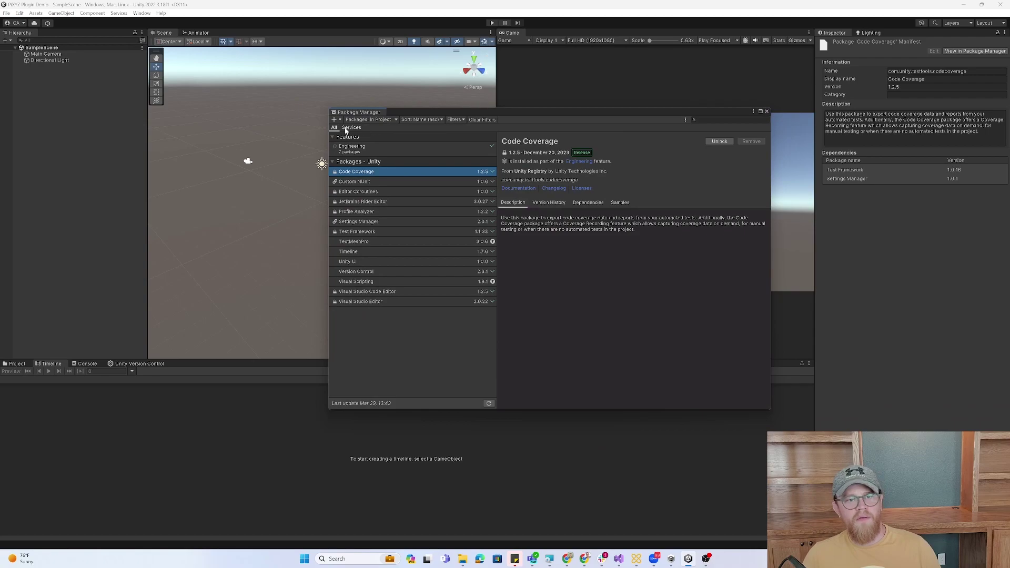
pyautogui.moveTo(403, 113); pyautogui.dragTo(360, 104)
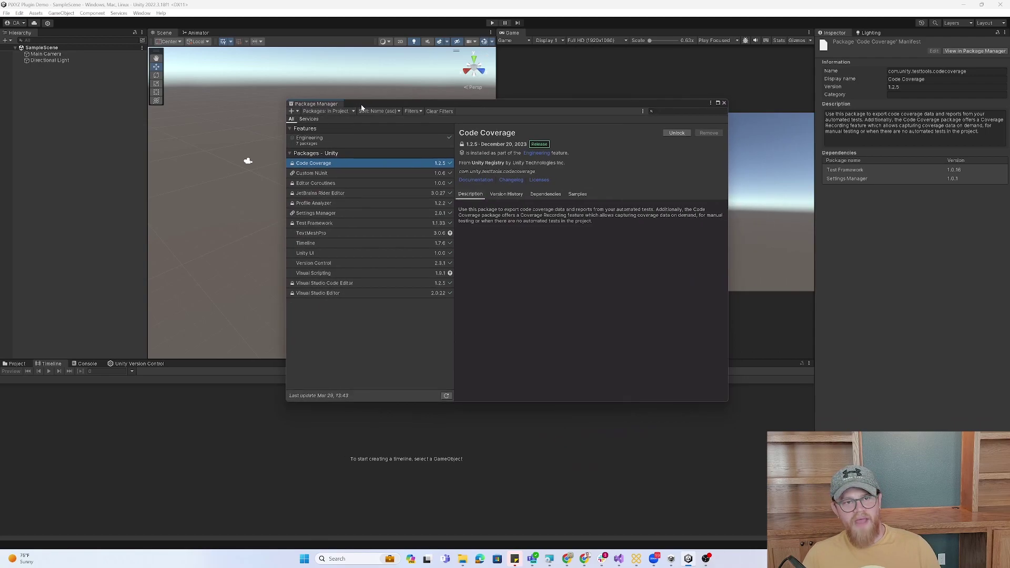
pyautogui.click(298, 112)
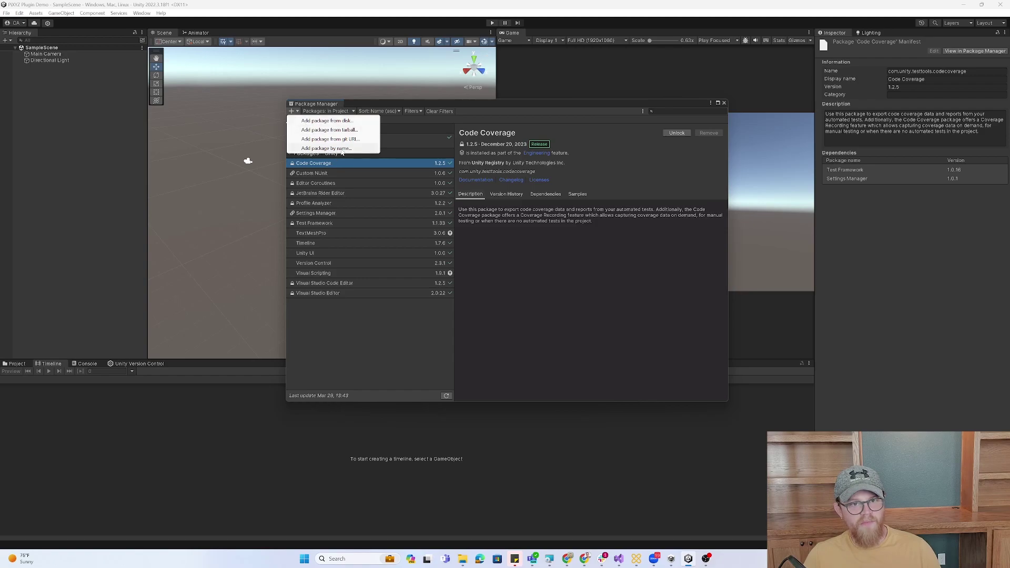
pyautogui.click(329, 148)
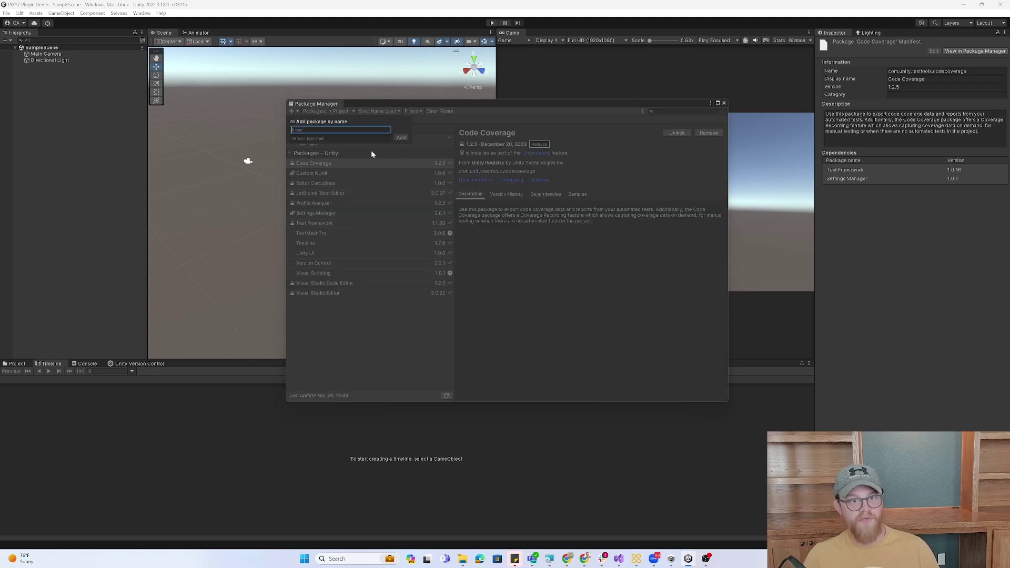
pyautogui.hotkey('ctrl', 'v')
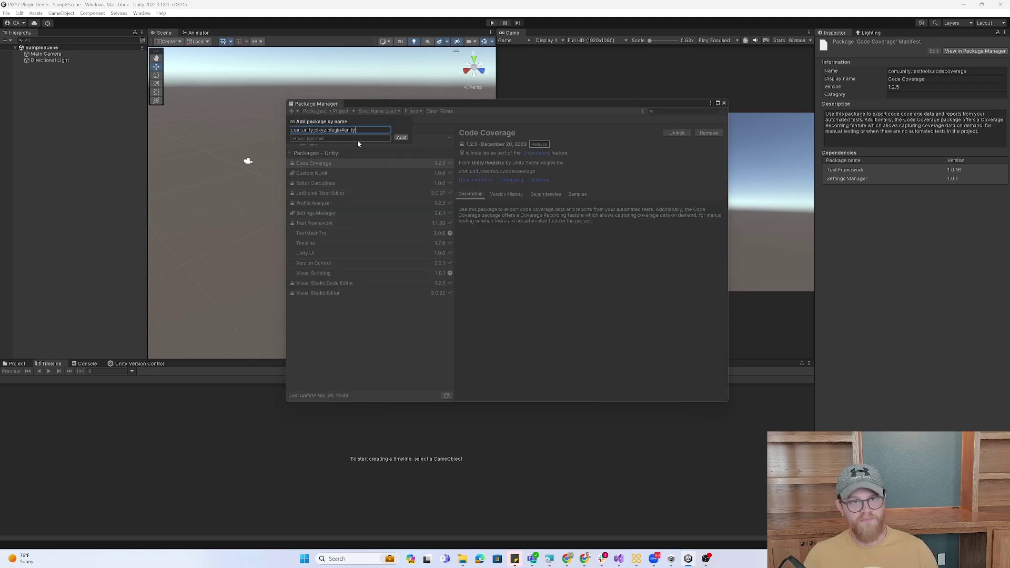
pyautogui.click(405, 138)
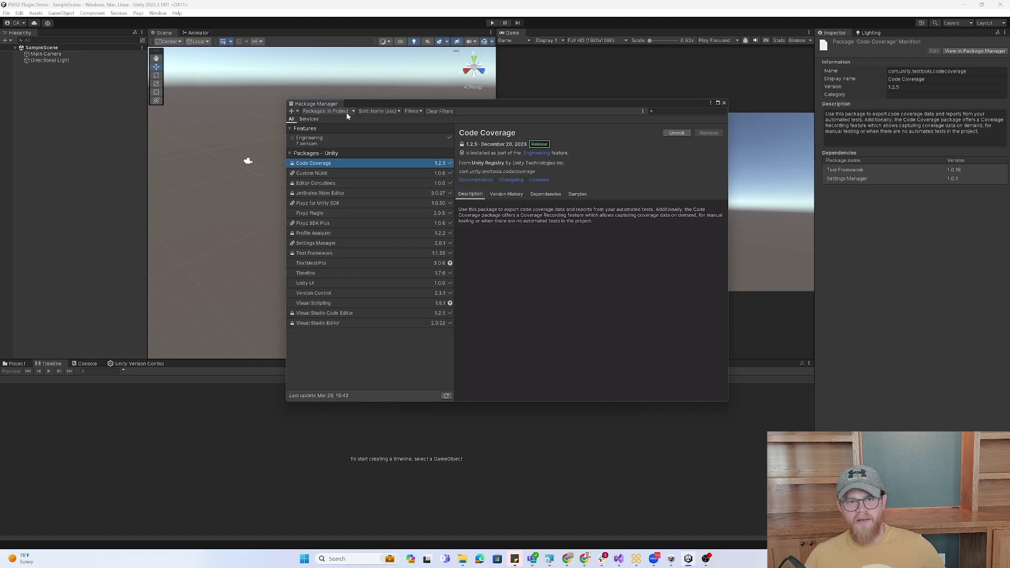
# - Check the packages installed in the project, including Pixyz for Unity SDK, and close the Package Manager
pyautogui.click(343, 113)
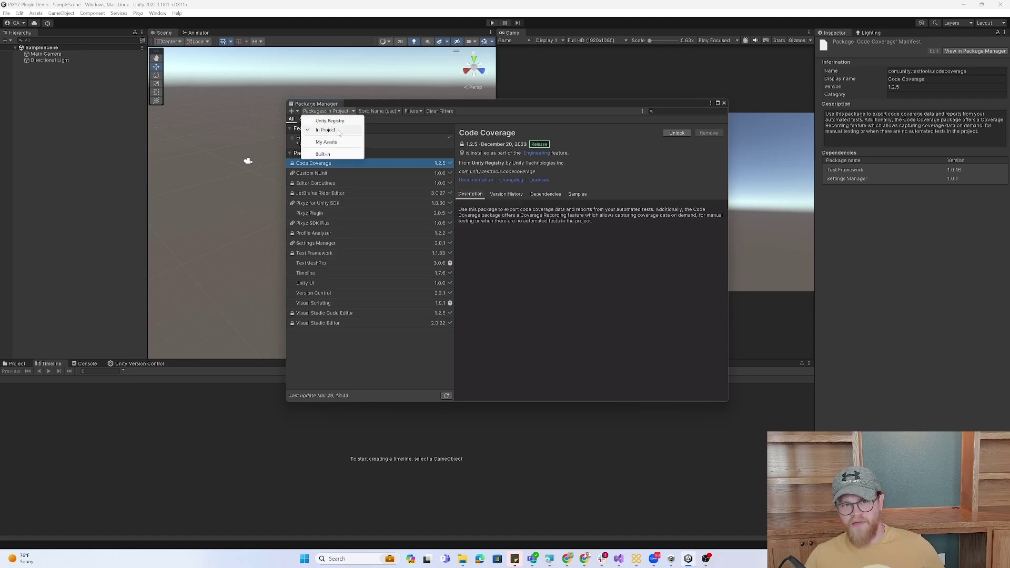
pyautogui.click(368, 130)
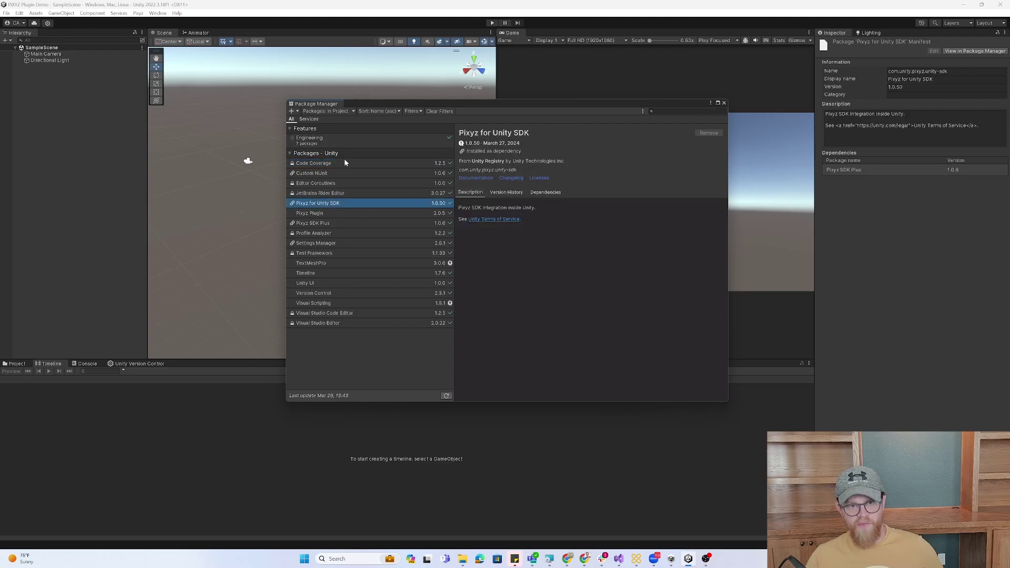
pyautogui.click(724, 103)
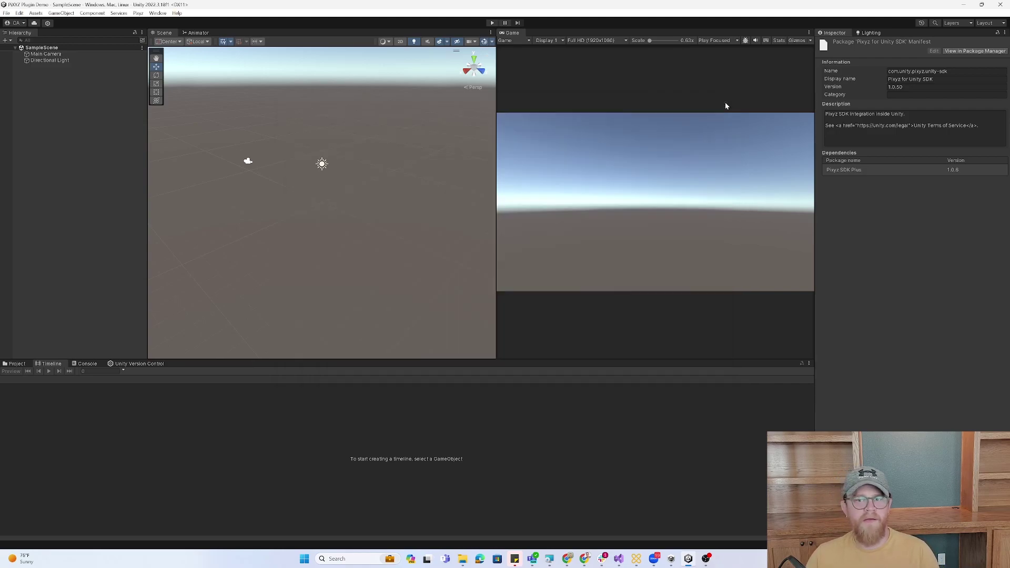
# - Open the Pixyz License Manager and review the current license, online and offline activation options
pyautogui.click(138, 14)
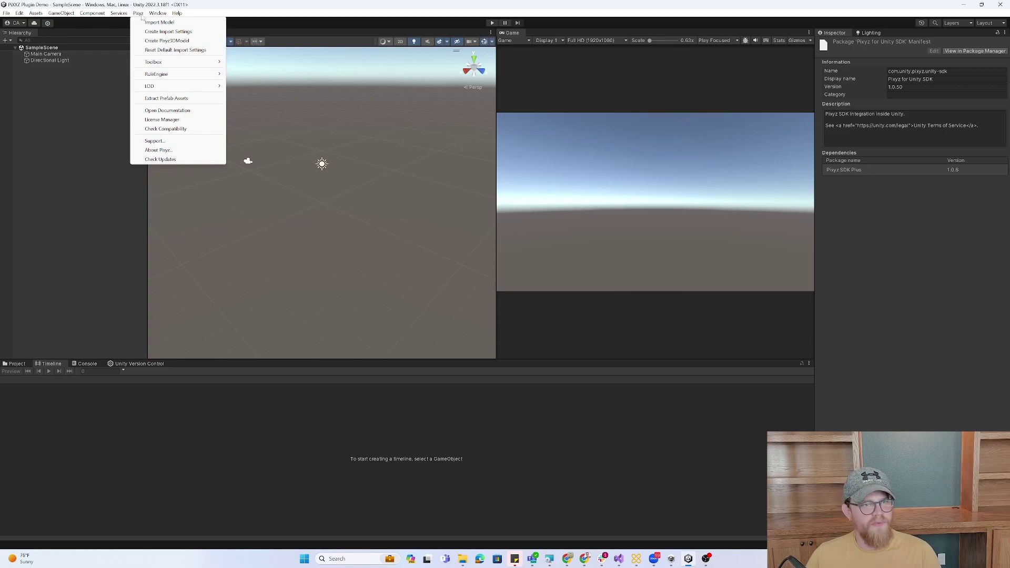
pyautogui.moveTo(153, 15)
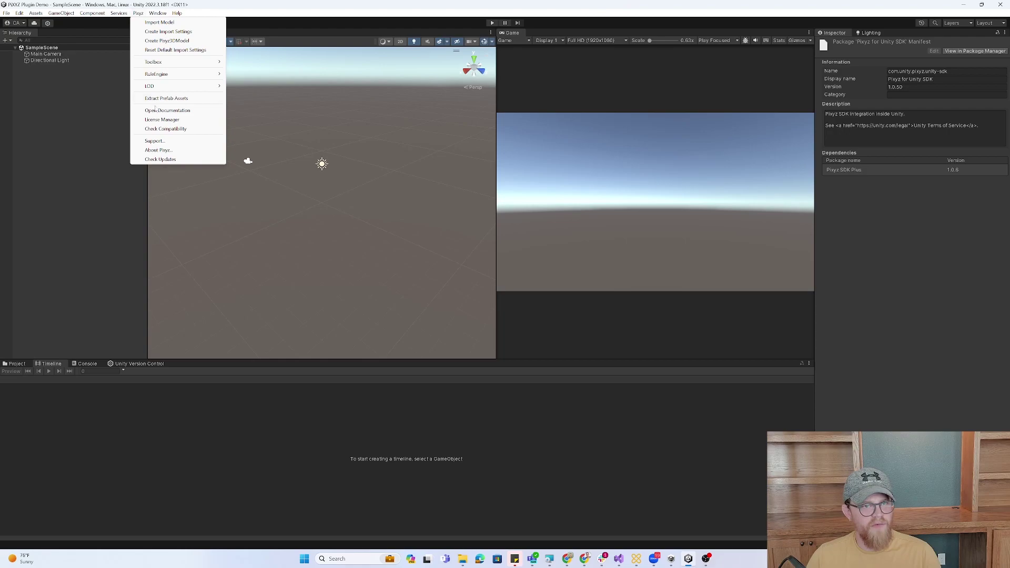
pyautogui.click(200, 119)
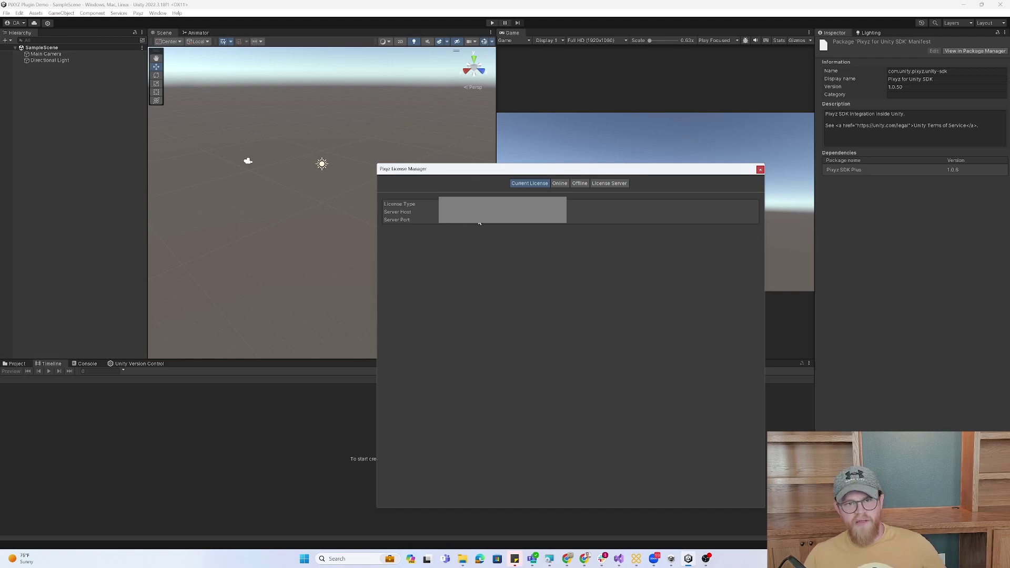
pyautogui.click(561, 184)
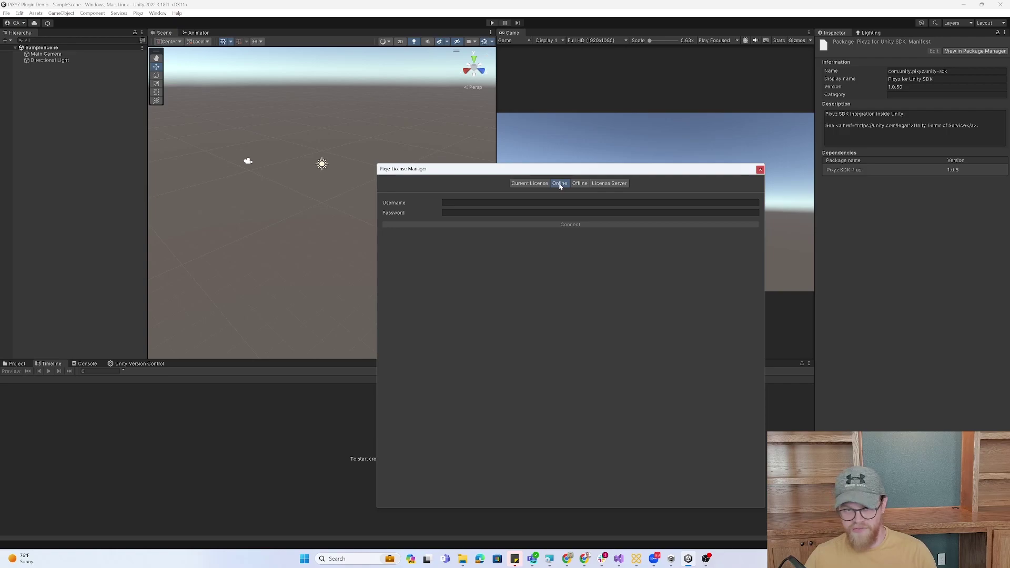
pyautogui.click(573, 186)
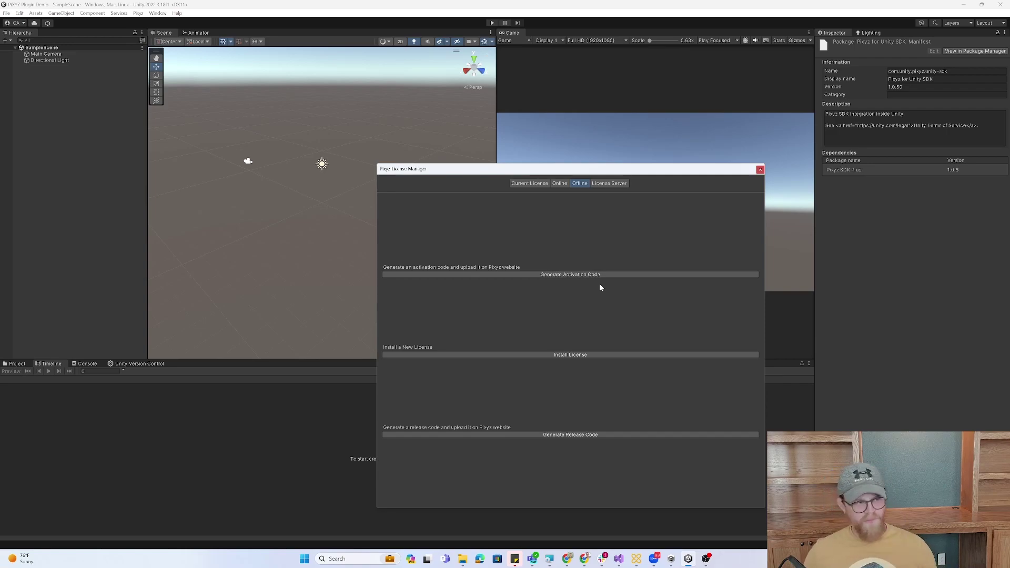
# - Switch to the browser and open the account page on the Pixyz website to view its license management entry
pyautogui.hotkey('alt', 'Tab')
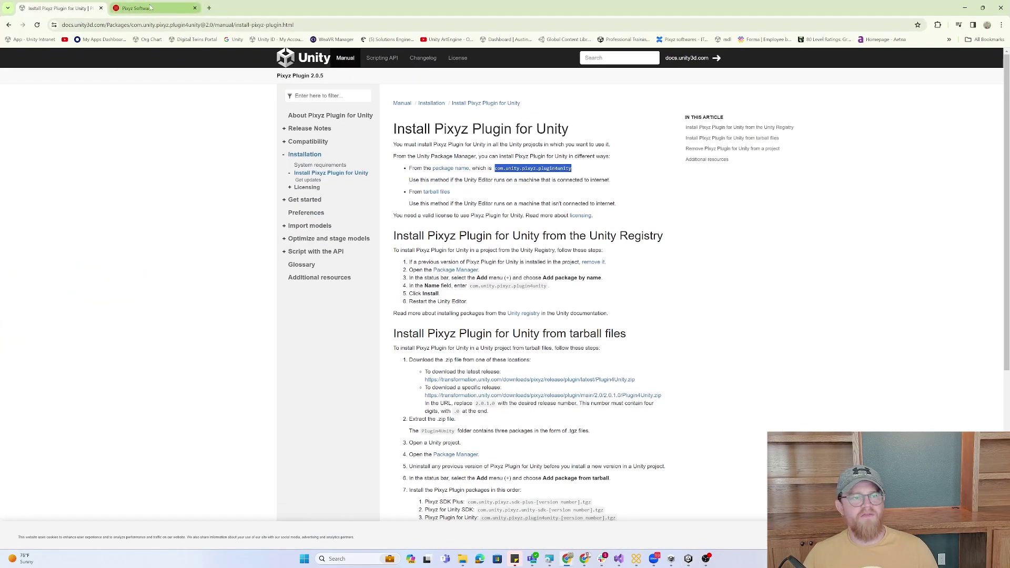
pyautogui.click(150, 8)
pyautogui.moveTo(968, 61)
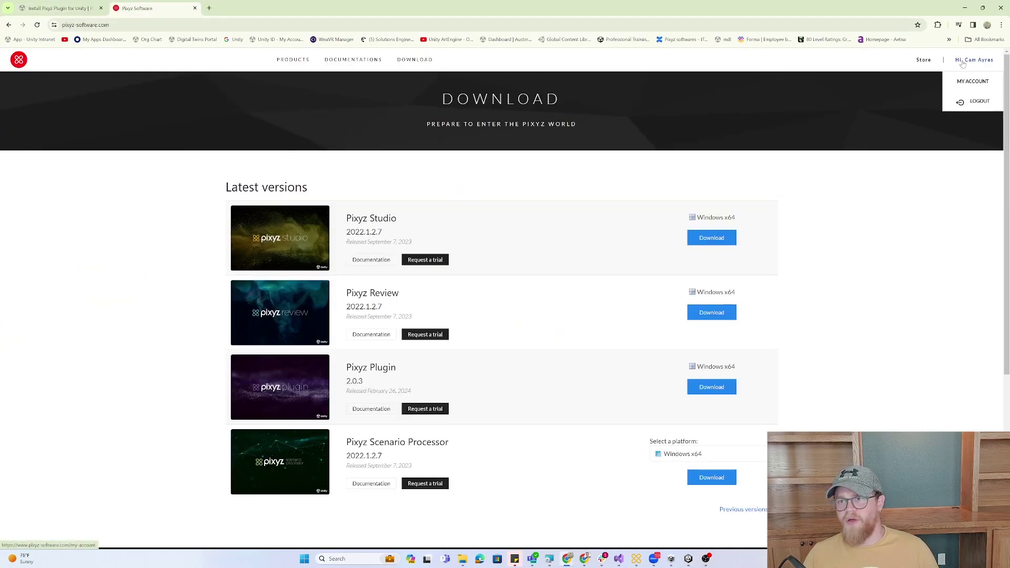
pyautogui.click(968, 82)
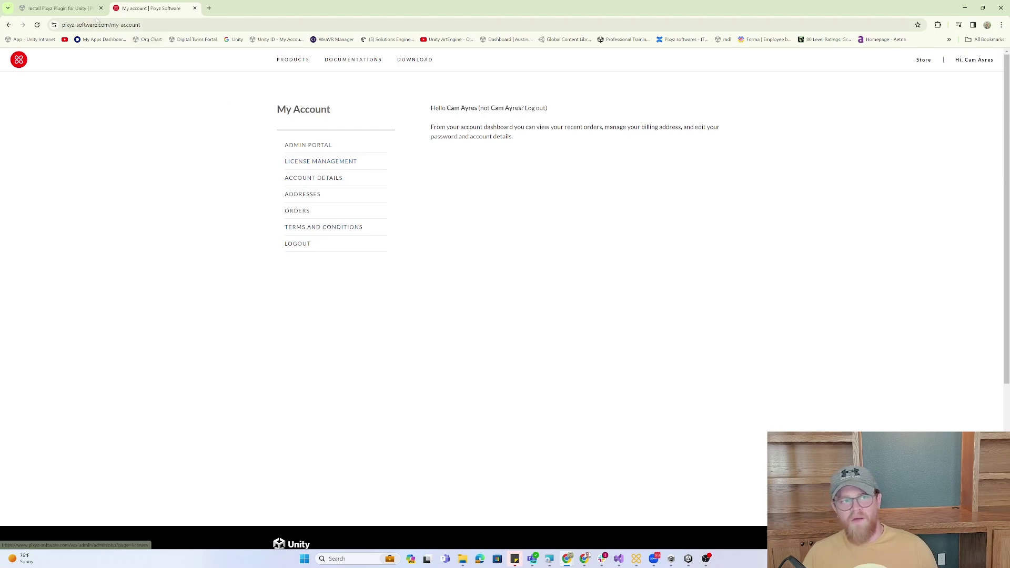
# - Return to Unity, view the license server connection settings, and close the Pixyz License Manager
pyautogui.click(965, 7)
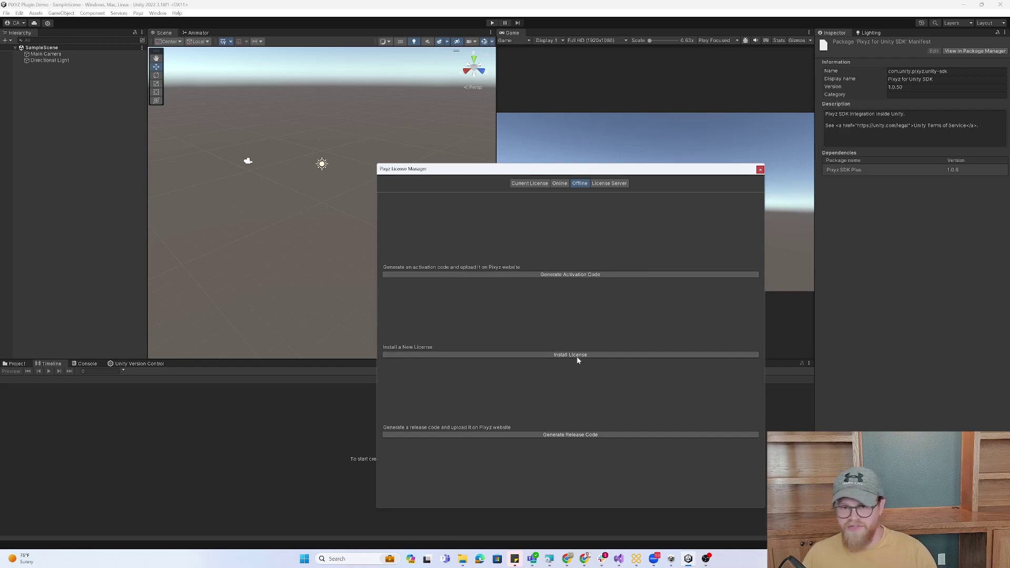
pyautogui.click(608, 183)
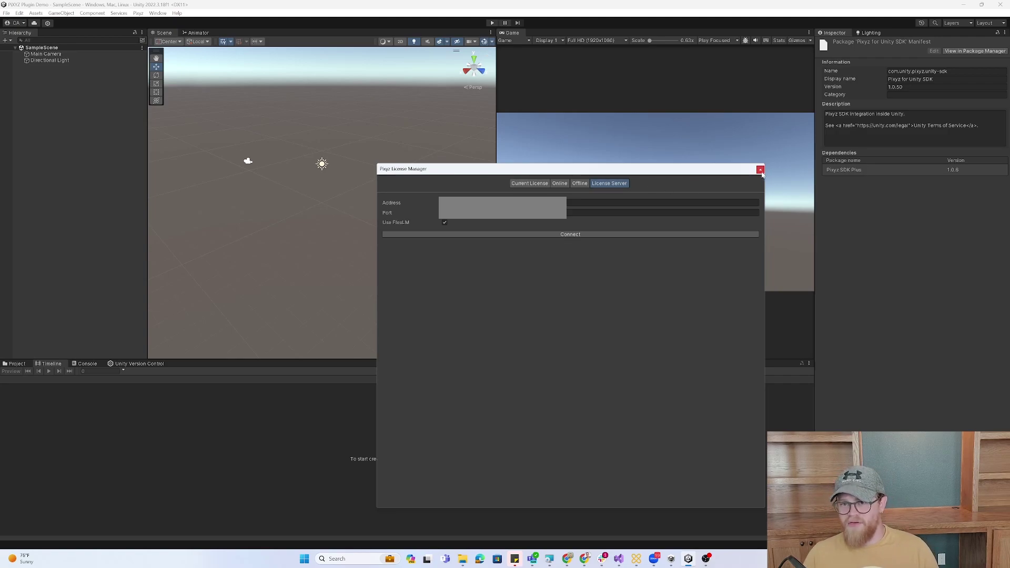
pyautogui.click(760, 170)
# - Start a Pixyz model import and choose Radial Engine.stp from the Test_Data_Generic folder as the source file
pyautogui.click(158, 13)
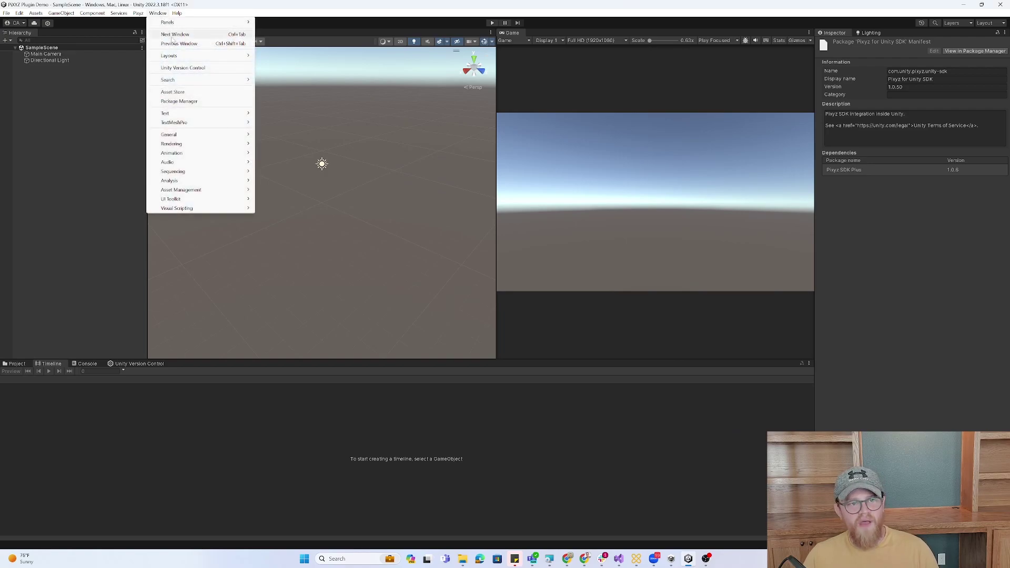
pyautogui.moveTo(139, 15)
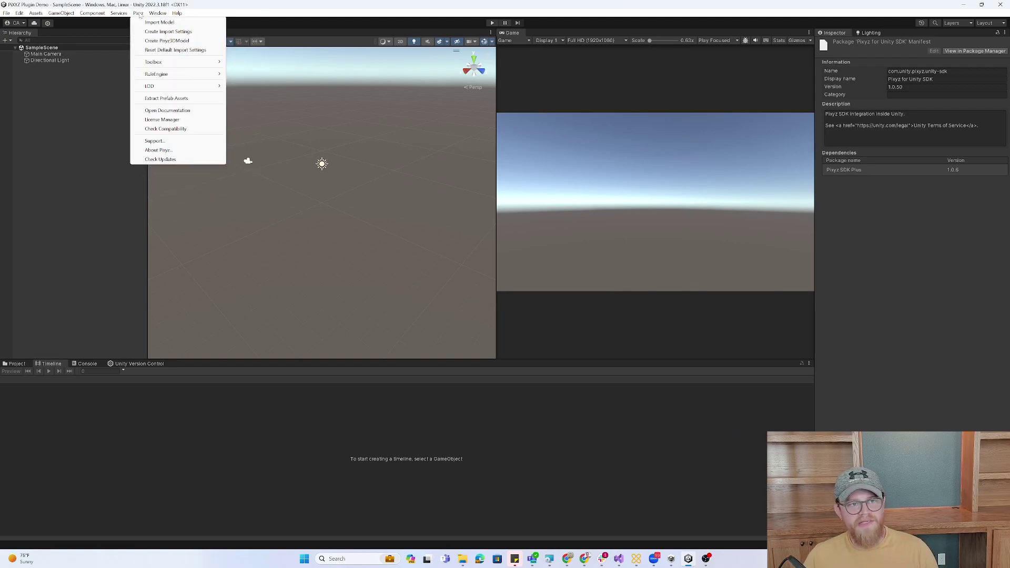
pyautogui.click(150, 23)
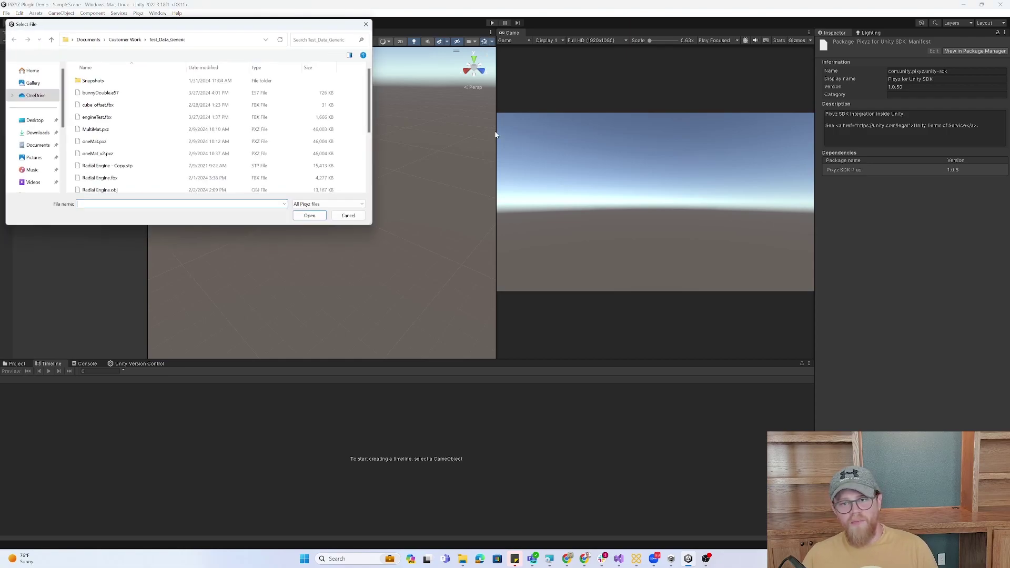
pyautogui.moveTo(192, 27); pyautogui.dragTo(271, 39)
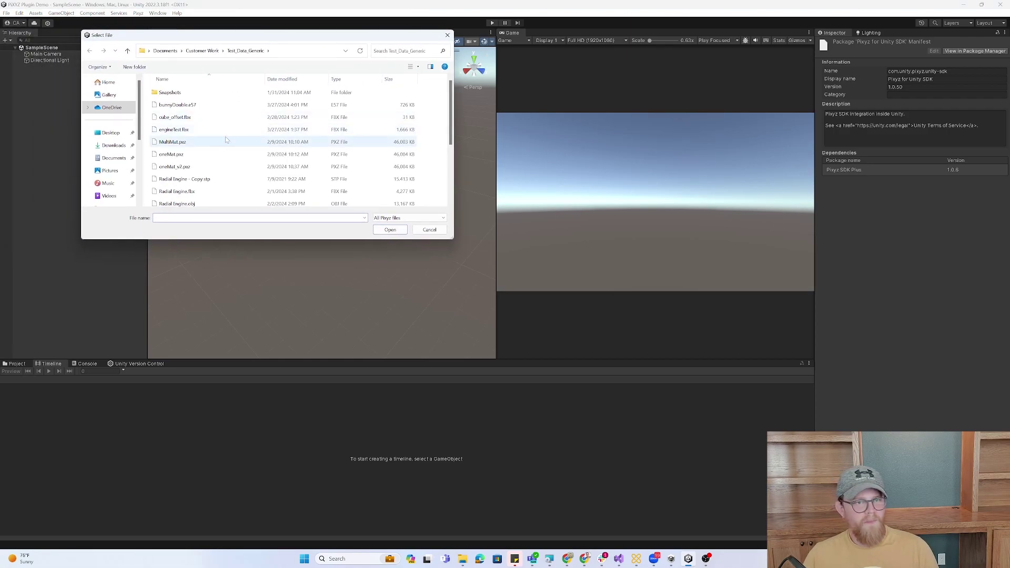
pyautogui.scroll(-1, 227, 153)
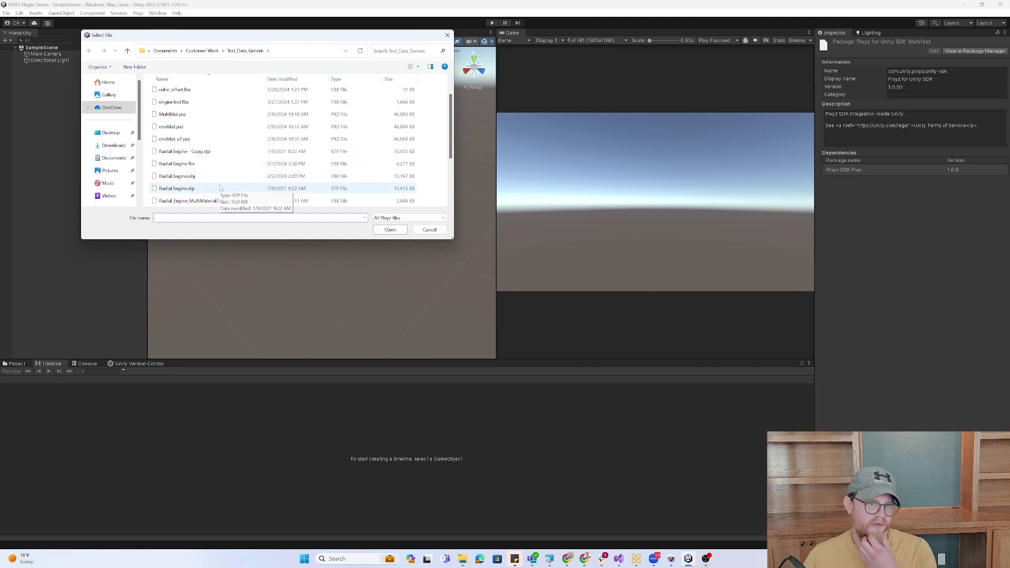
pyautogui.click(220, 188)
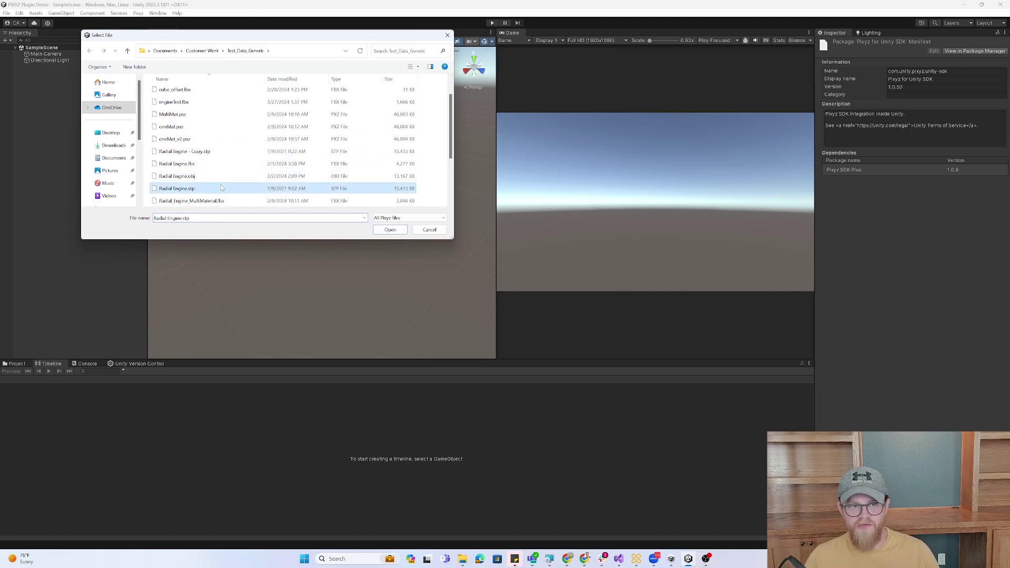
pyautogui.click(388, 231)
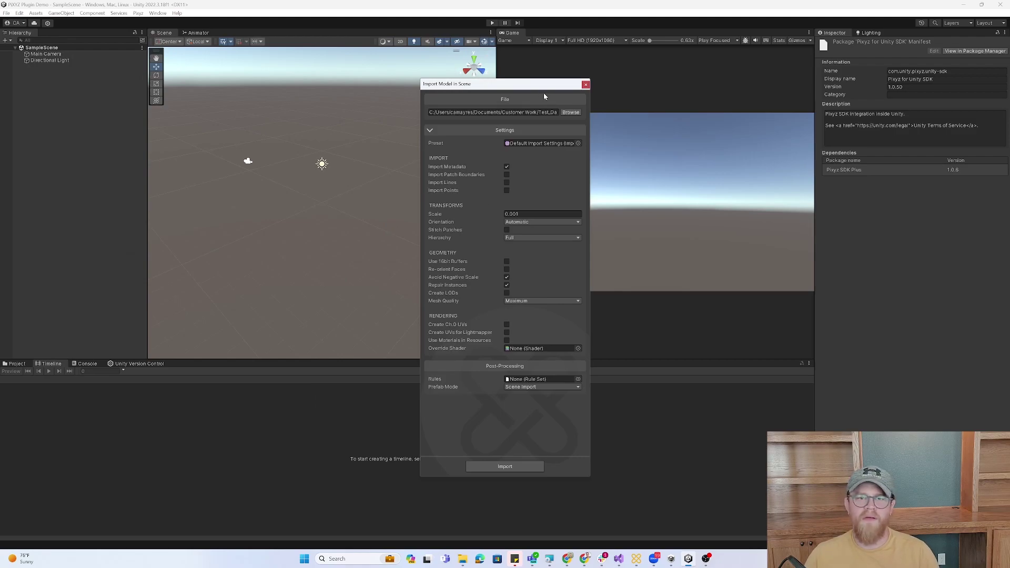
# - Examine the available import settings presets and the Scale setting for the model import
pyautogui.moveTo(544, 93); pyautogui.dragTo(456, 57)
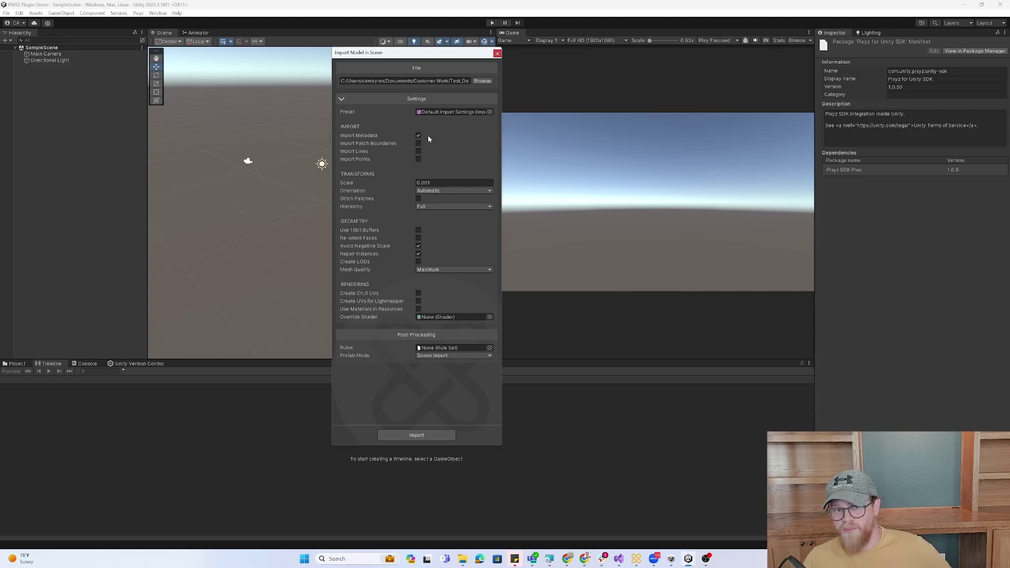
pyautogui.click(490, 112)
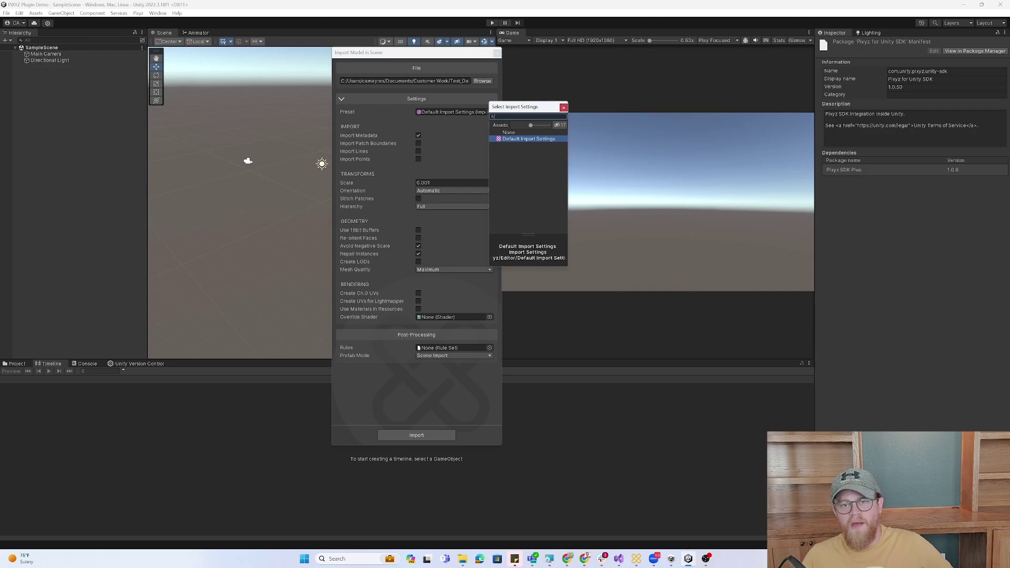
pyautogui.click(563, 108)
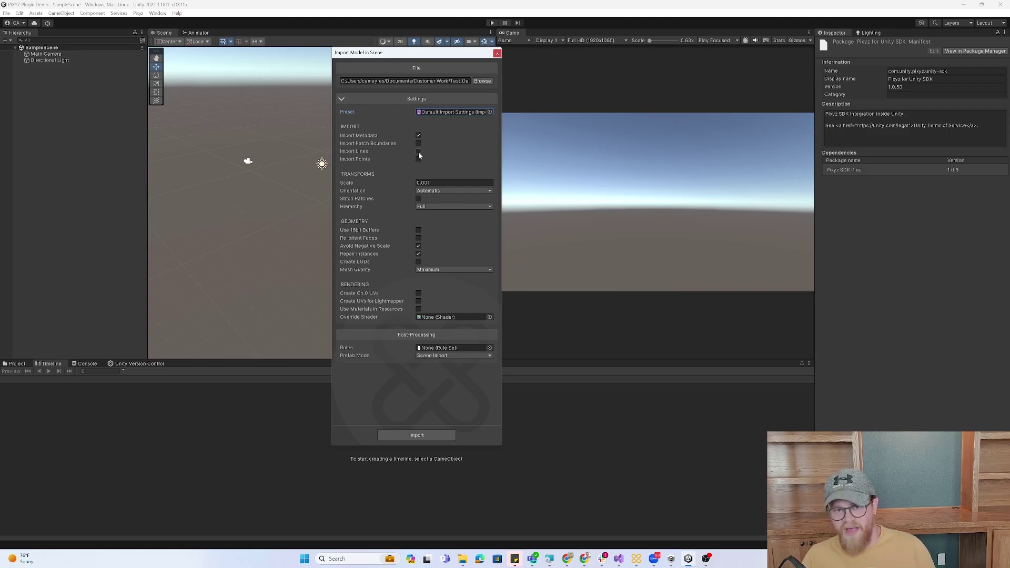
pyautogui.click(453, 183)
pyautogui.click(430, 183)
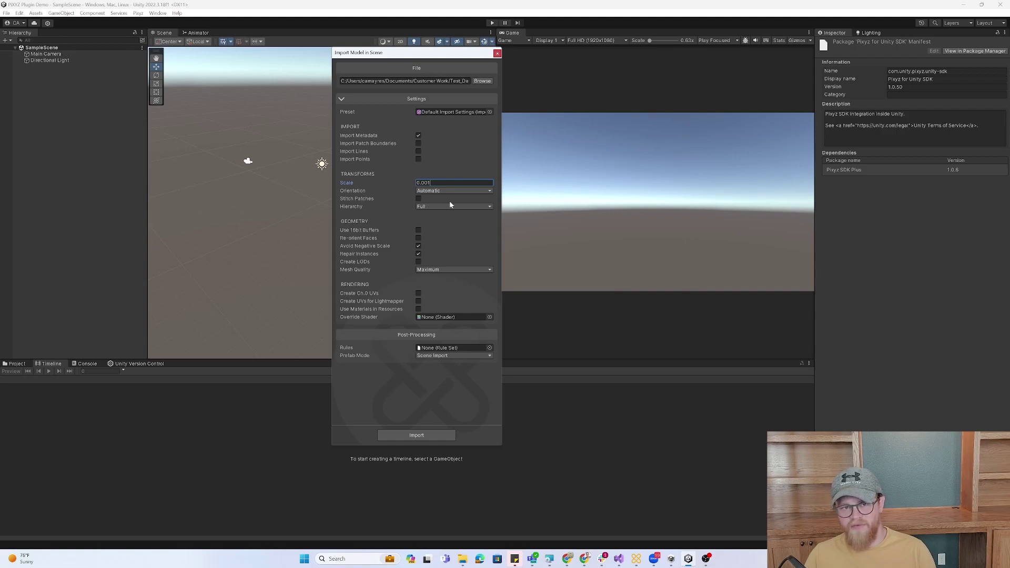
# - Review the Hierarchy options and enable Create LODs, leaving LODs Mode at Leaves and the selected LOD quality at Maximum
pyautogui.click(474, 208)
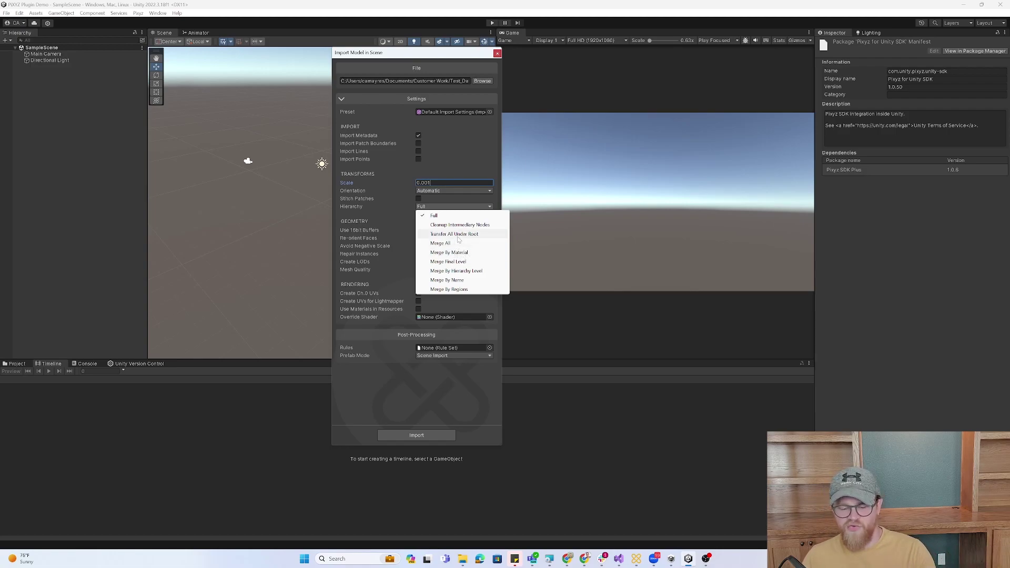
pyautogui.click(380, 220)
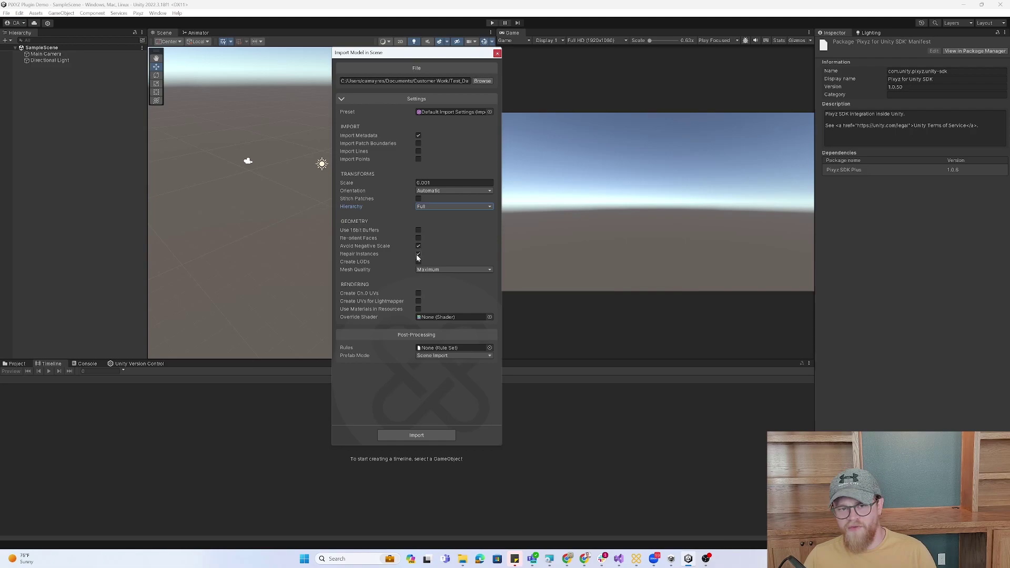
pyautogui.click(419, 262)
pyautogui.click(418, 262)
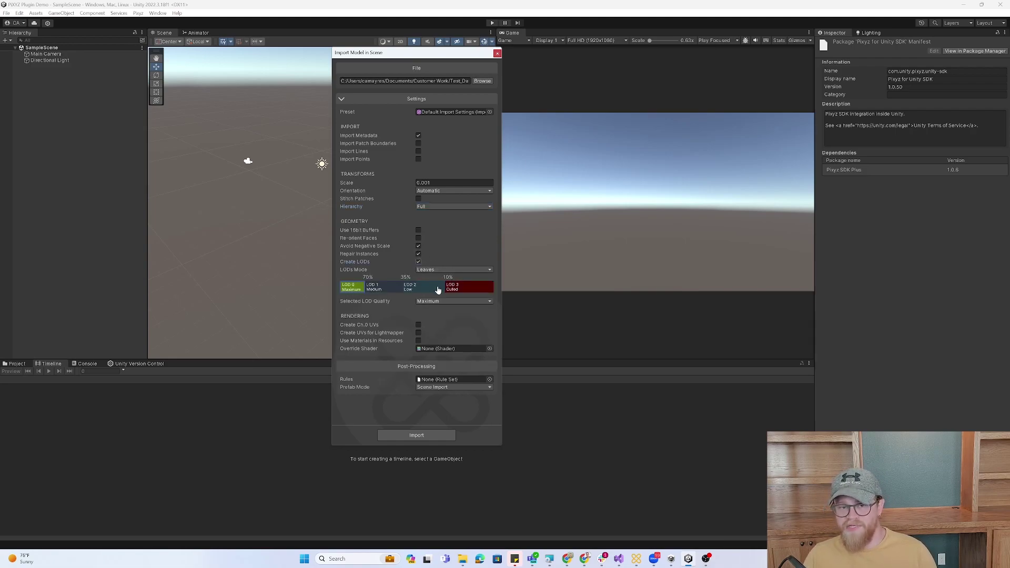
pyautogui.click(430, 270)
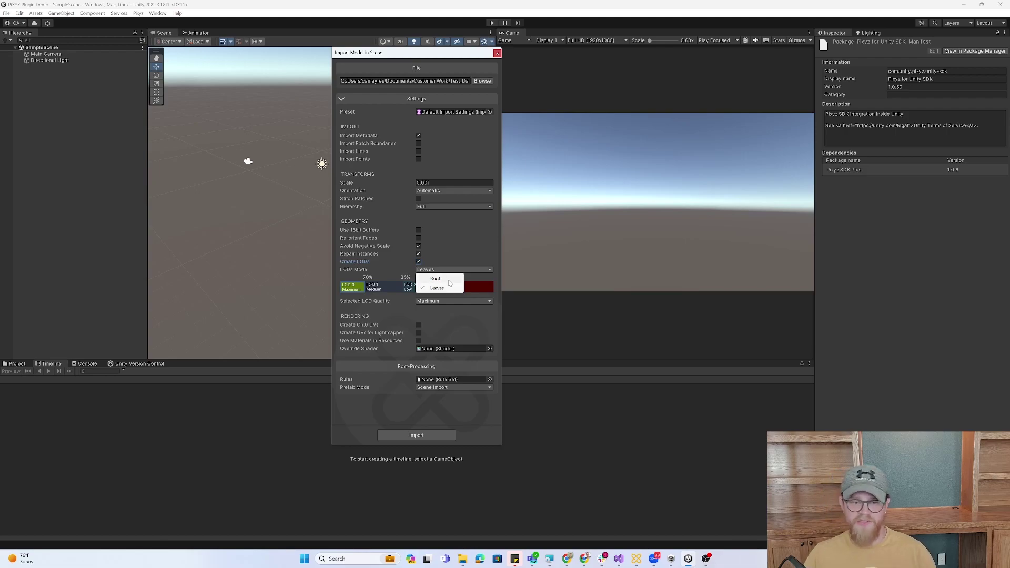
pyautogui.click(480, 282)
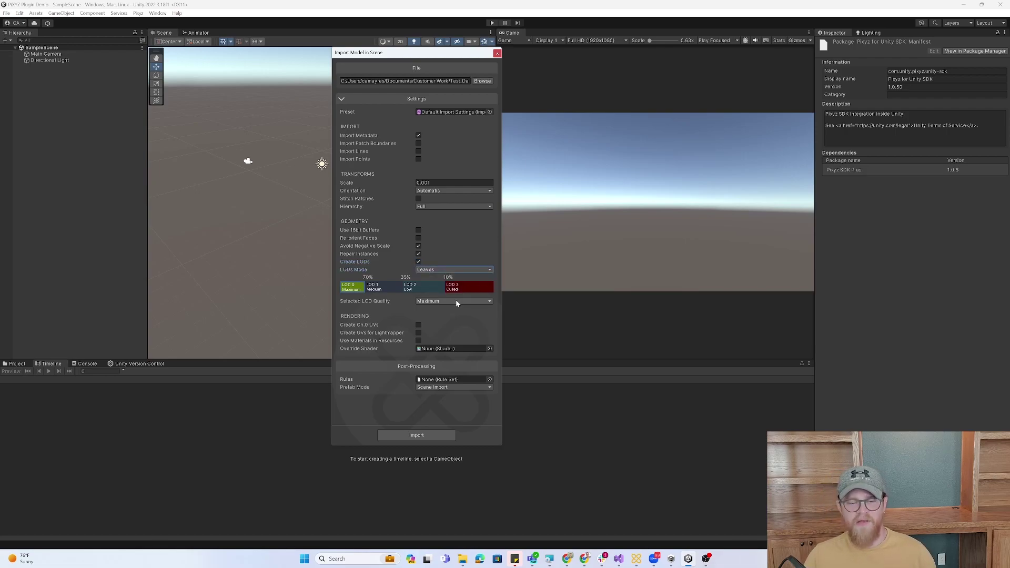
pyautogui.click(453, 301)
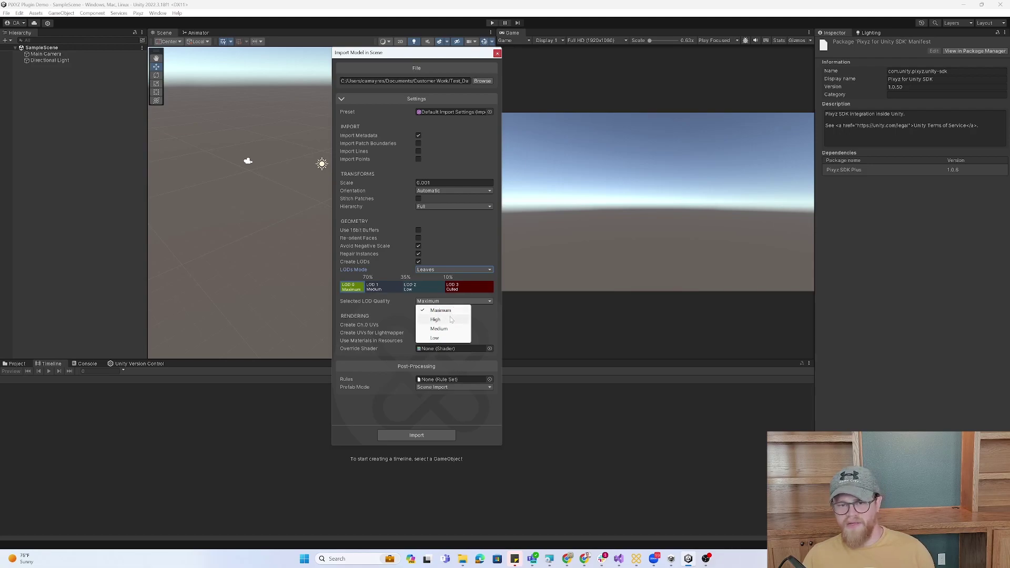
pyautogui.click(387, 309)
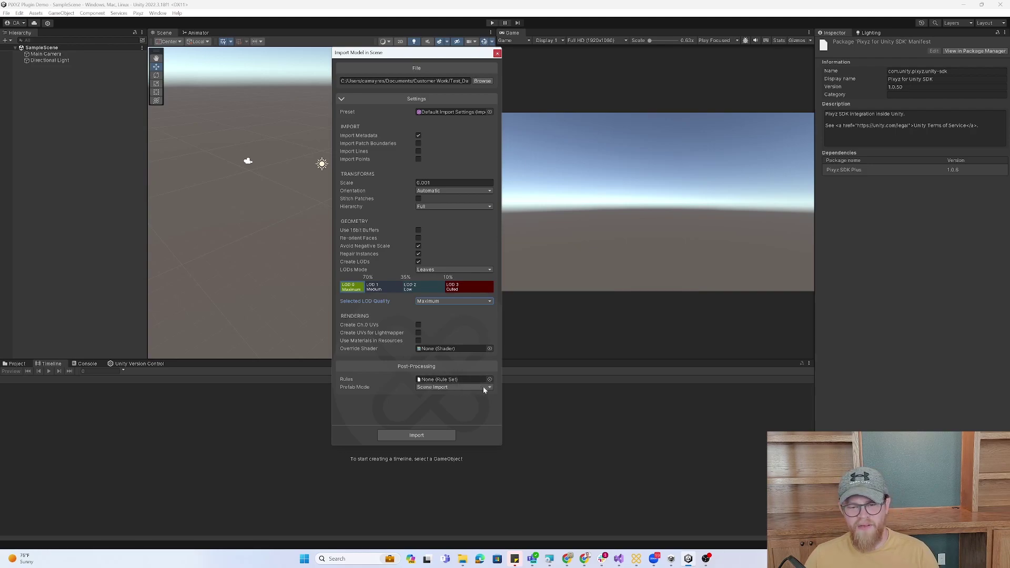
# - Import the Radial Engine model into the scene, then select Radial Engine.stp and frame it in the Scene view
pyautogui.click(432, 438)
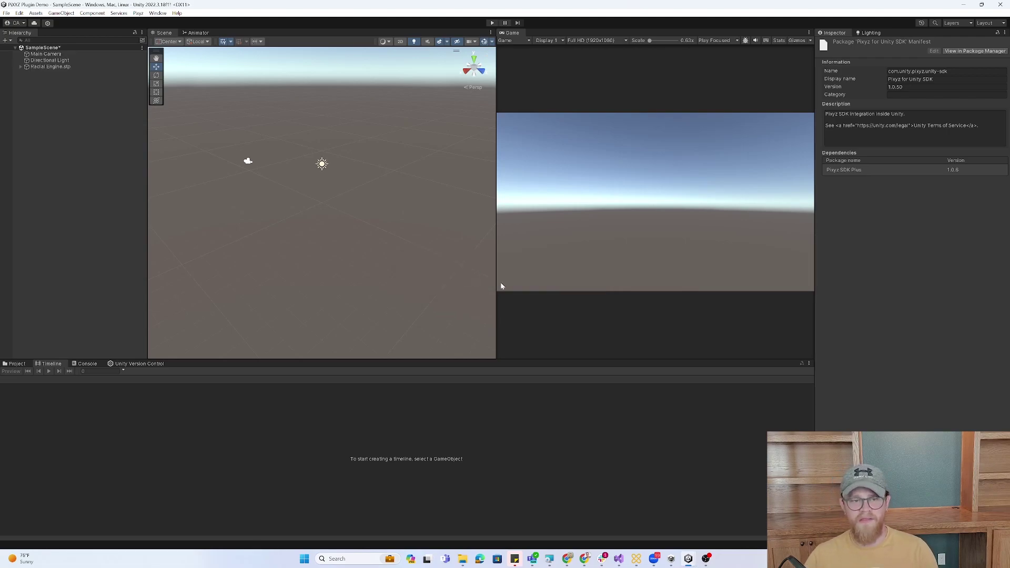
pyautogui.click(55, 68)
pyautogui.press('f')
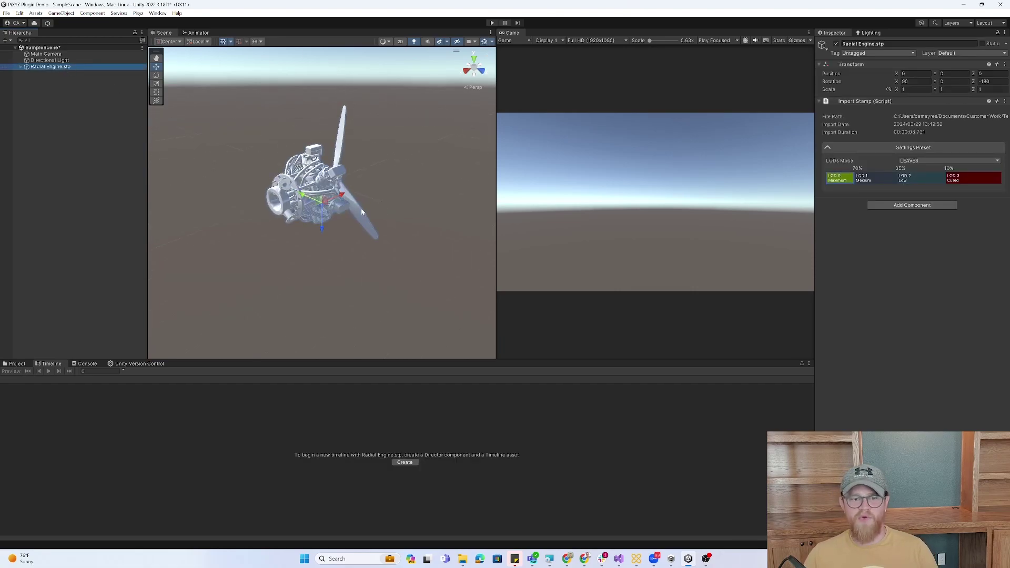
pyautogui.keyDown('alt'); pyautogui.moveTo(361, 214); pyautogui.dragTo(237, 190); pyautogui.keyUp('alt')
pyautogui.keyDown('alt'); pyautogui.moveTo(237, 190); pyautogui.dragTo(346, 131, button='right'); pyautogui.keyUp('alt')
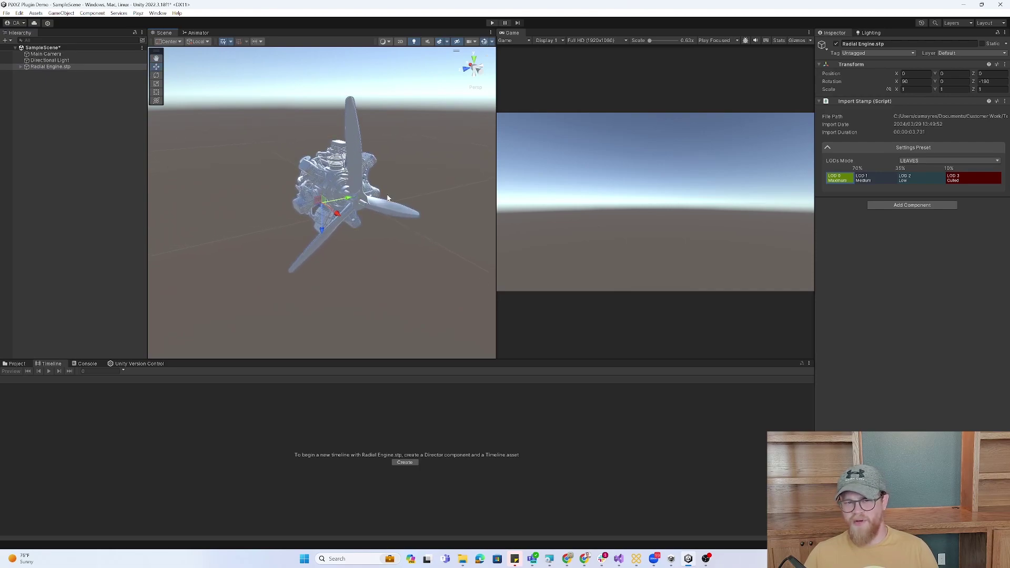
pyautogui.keyDown('alt'); pyautogui.moveTo(398, 213); pyautogui.dragTo(379, 200); pyautogui.keyUp('alt')
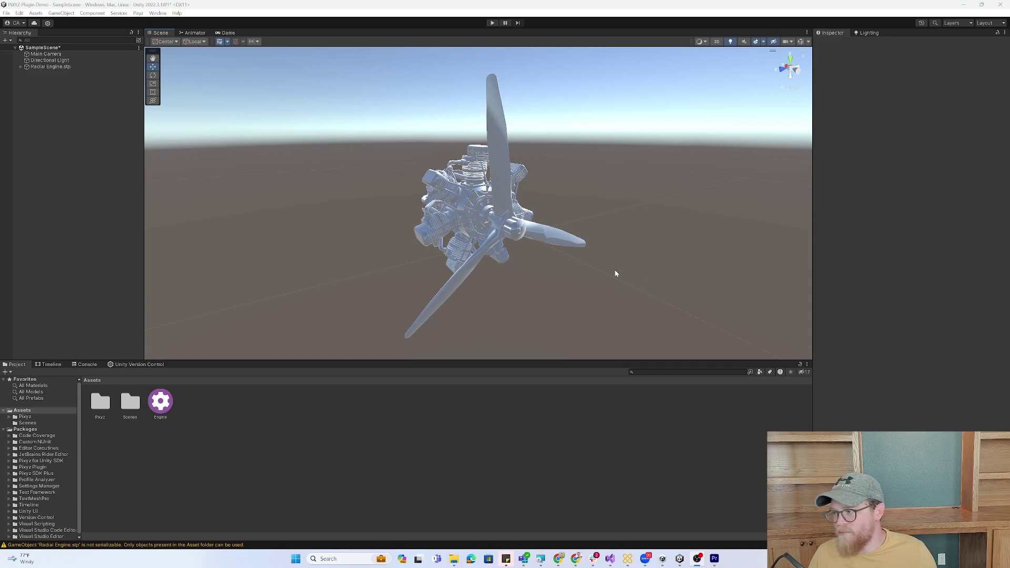
# - Inspect the engine from varying distances and examine the LOD ranges in the Import Stamp of Radial Engine.stp
pyautogui.keyDown('alt'); pyautogui.moveTo(463, 270); pyautogui.dragTo(450, 246); pyautogui.keyUp('alt')
pyautogui.scroll(-10, 450, 246)
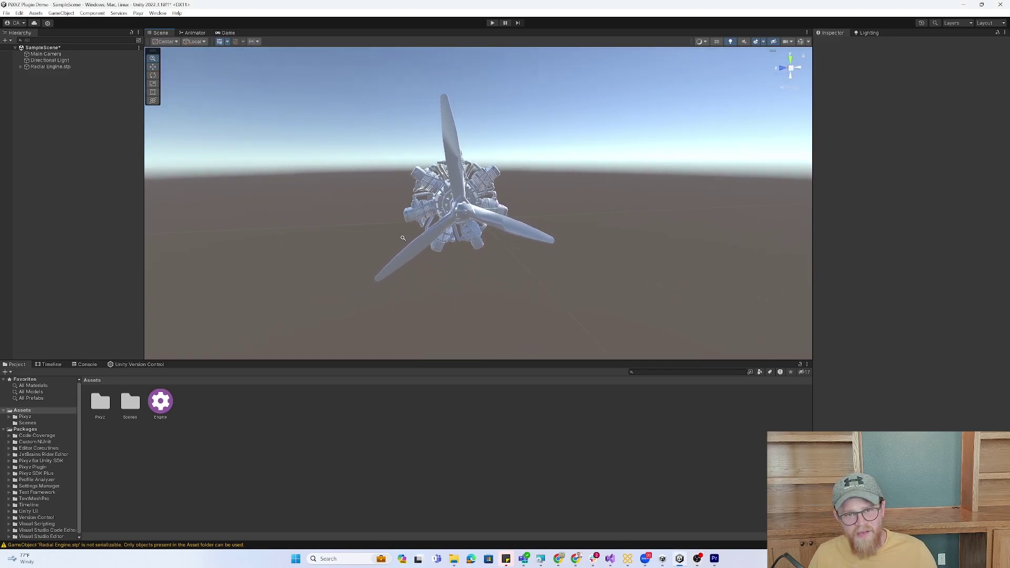
pyautogui.keyDown('alt'); pyautogui.moveTo(367, 198); pyautogui.dragTo(397, 181, button='right'); pyautogui.keyUp('alt')
pyautogui.scroll(5, 376, 154)
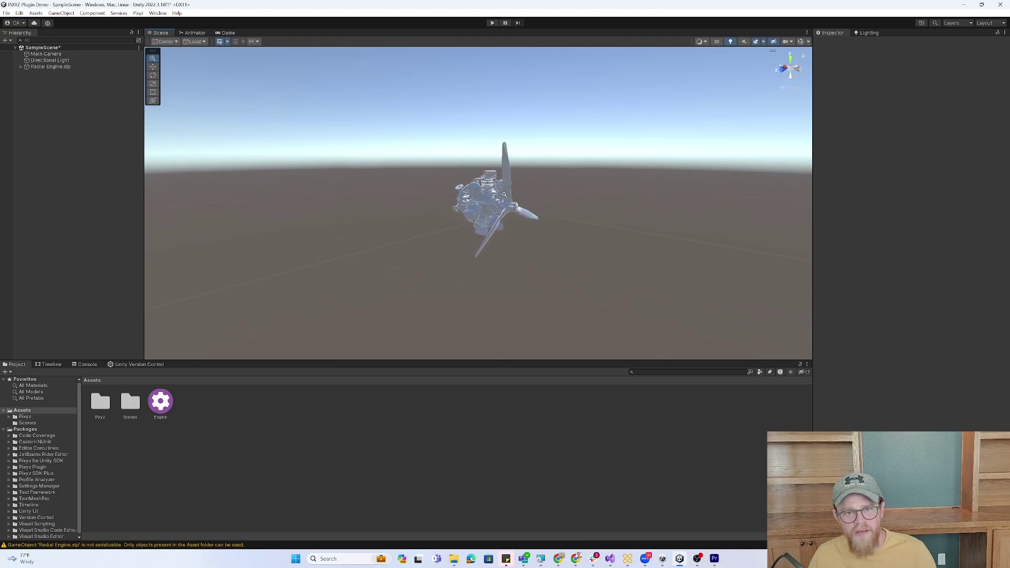
pyautogui.click(58, 67)
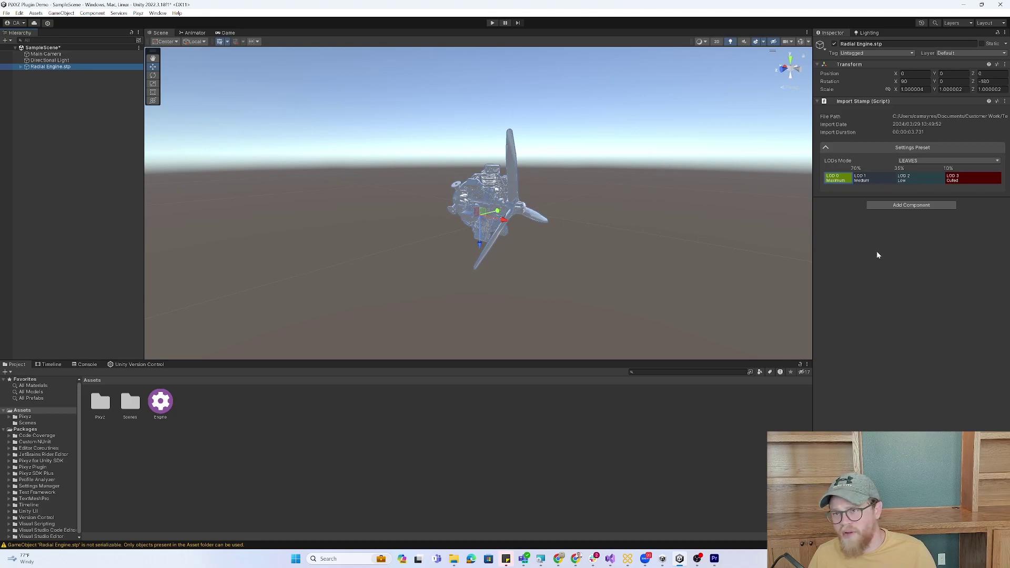
pyautogui.moveTo(853, 178); pyautogui.dragTo(977, 177)
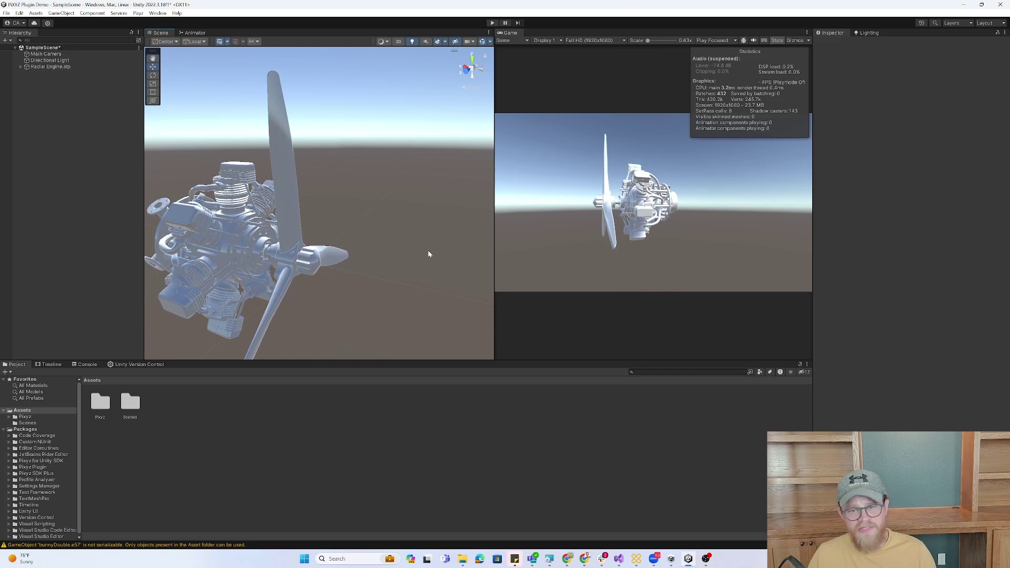
# - Start another Pixyz model import and choose bunnyDouble.e57 from the Test_Data_Generic folder as the source file
pyautogui.keyDown('alt'); pyautogui.moveTo(429, 253); pyautogui.dragTo(403, 219); pyautogui.keyUp('alt')
pyautogui.keyDown('alt'); pyautogui.moveTo(403, 219); pyautogui.dragTo(378, 211, button='right'); pyautogui.keyUp('alt')
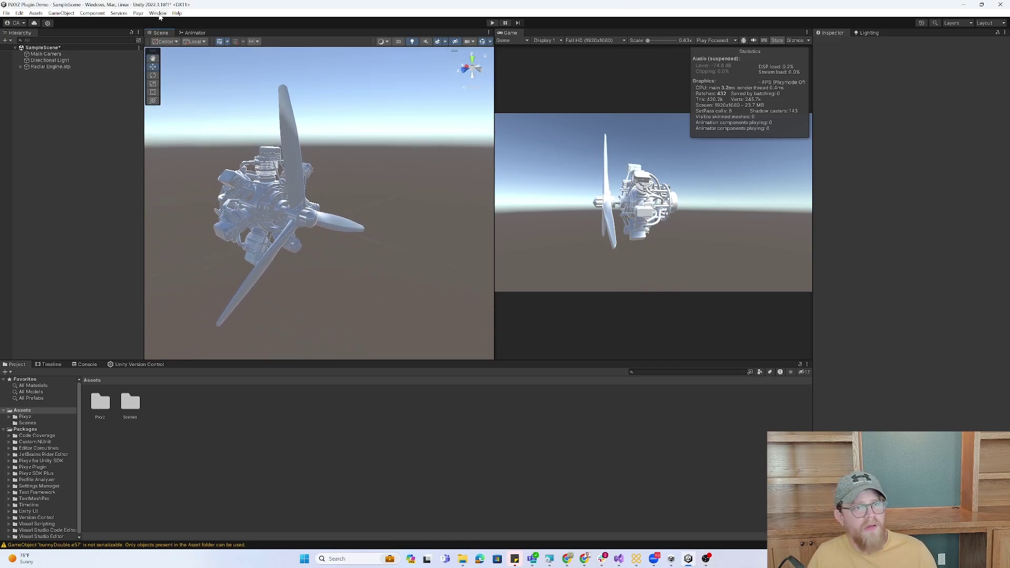
pyautogui.click(138, 14)
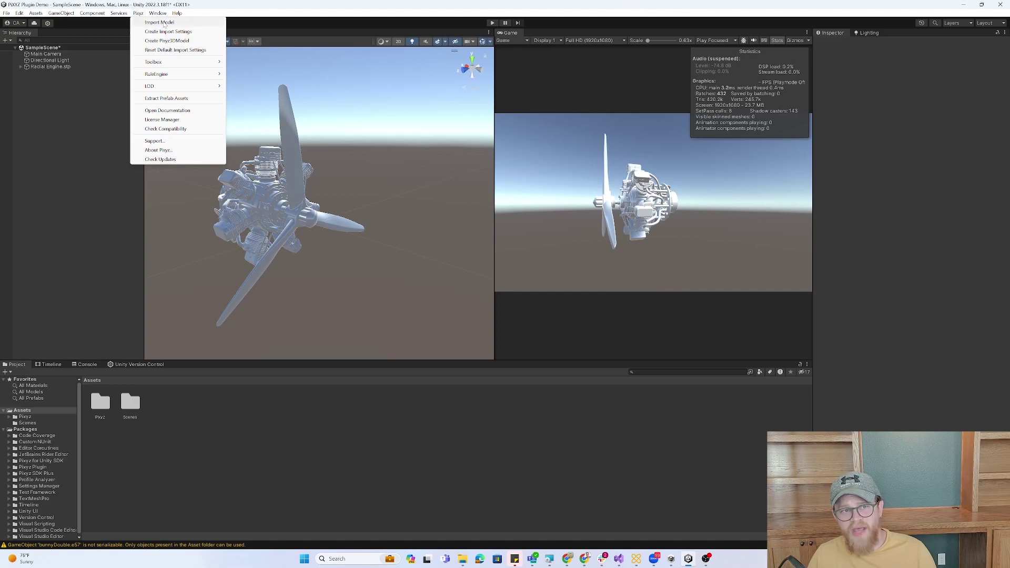
pyautogui.click(161, 22)
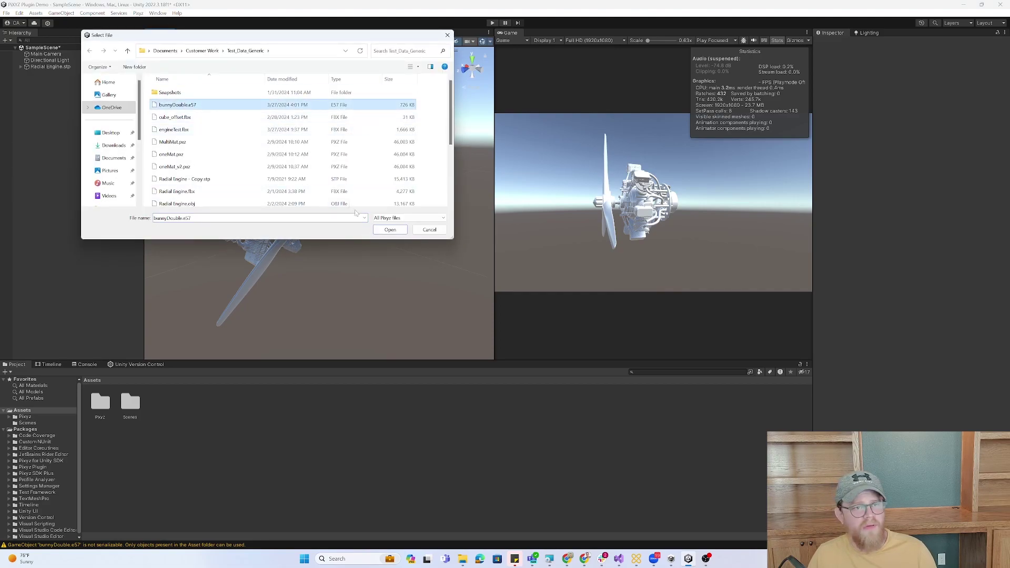
pyautogui.click(390, 230)
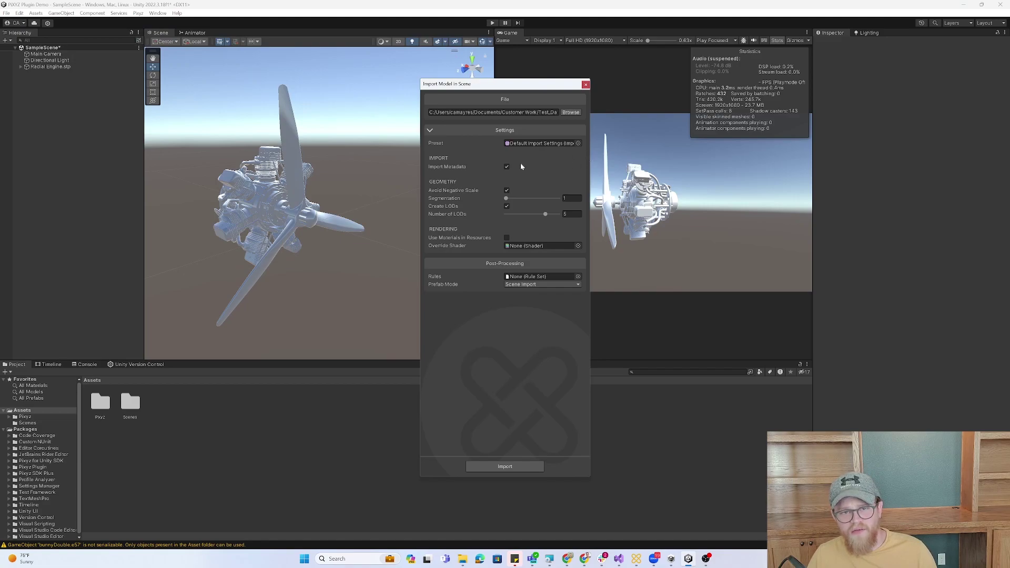
# - Set Segmentation to 10 and, with Create LODs enabled, set Number of LODs to 3 for the bunny import
pyautogui.click(531, 199)
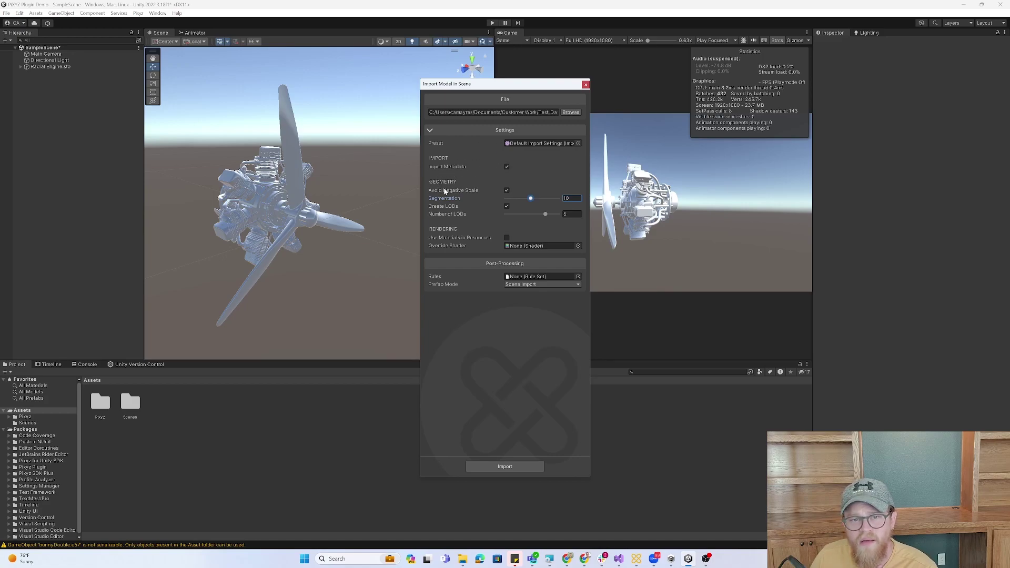
pyautogui.moveTo(444, 200)
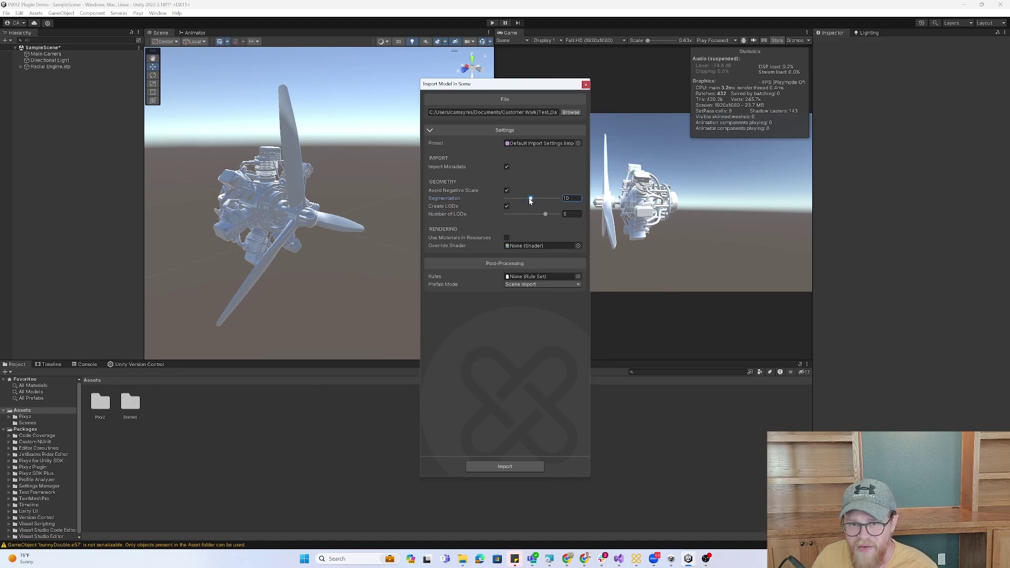
pyautogui.click(508, 207)
pyautogui.click(506, 206)
pyautogui.moveTo(545, 215); pyautogui.dragTo(520, 221)
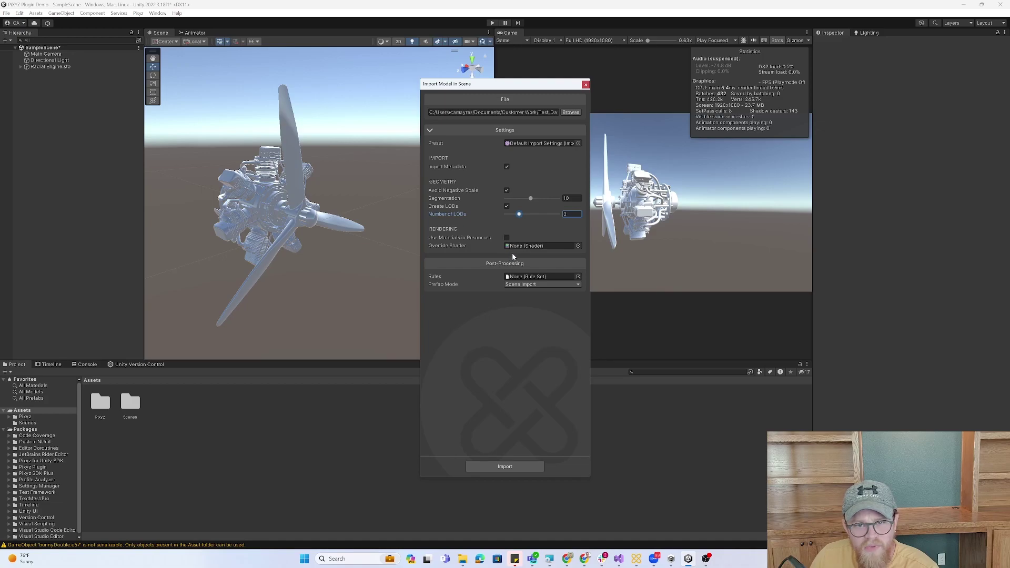
# - Check the available rule sets and import the bunny point cloud into the scene with no rule set assigned
pyautogui.click(578, 276)
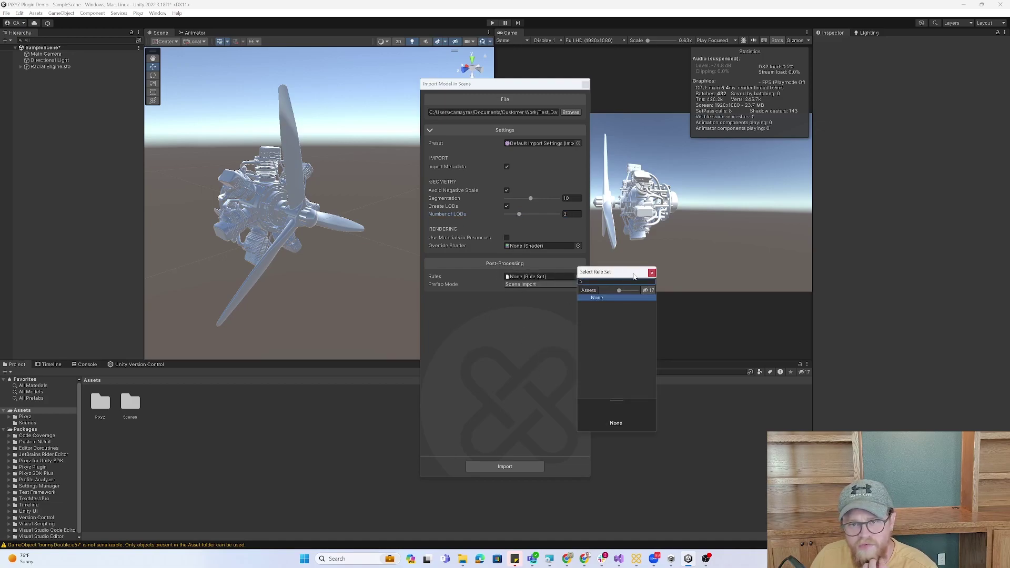
pyautogui.click(652, 273)
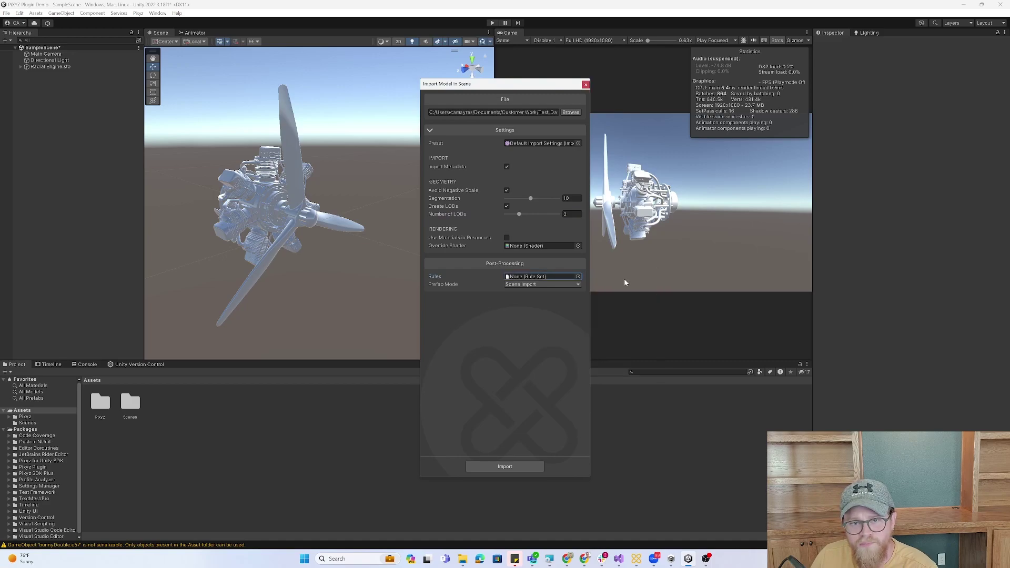
pyautogui.click(519, 470)
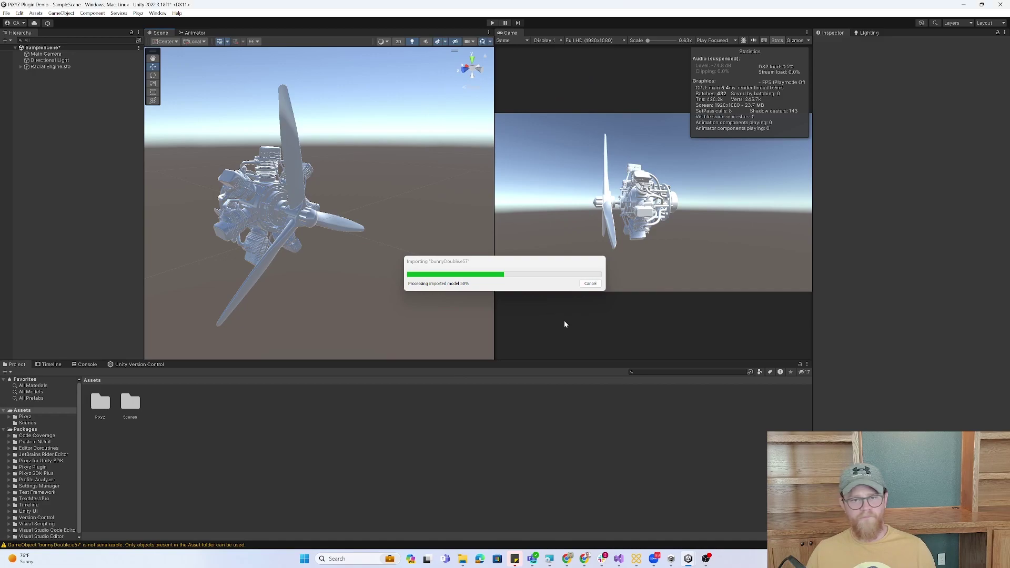
# - Set the X rotation of bunnyDouble.e57 to 90 and move it along X to about -0.138, away from the engine
pyautogui.click(51, 73)
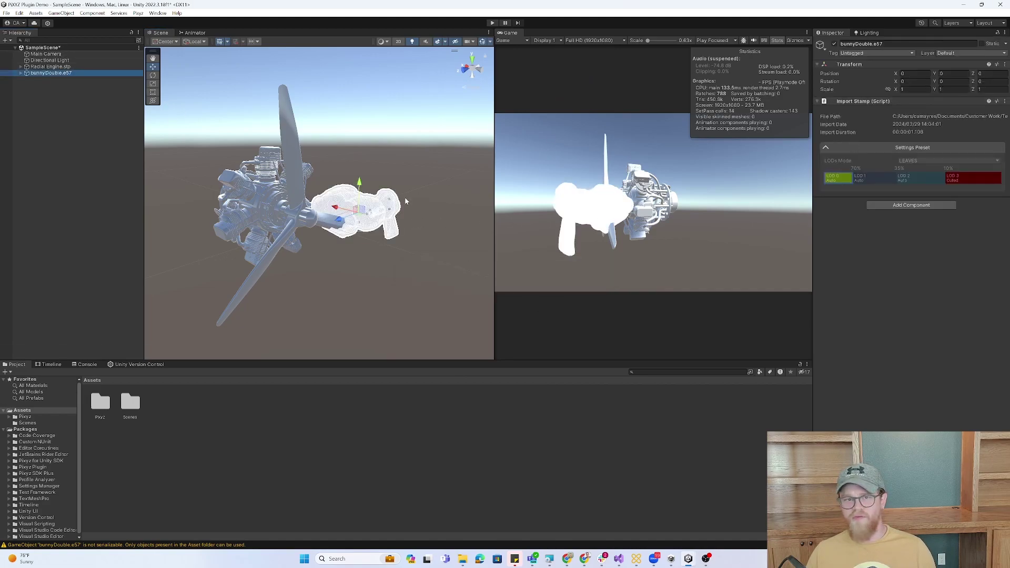
pyautogui.click(52, 73)
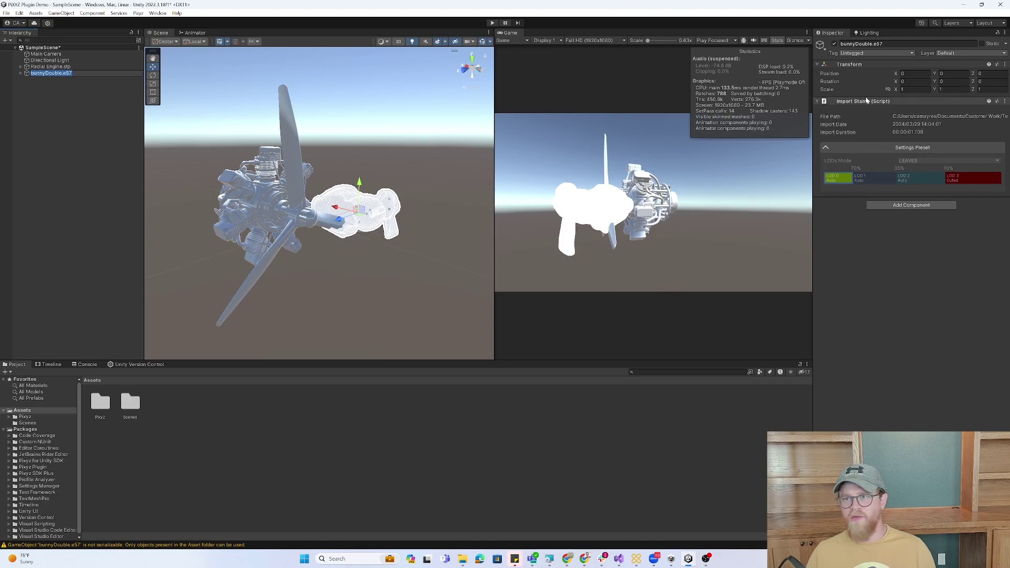
pyautogui.moveTo(895, 82); pyautogui.dragTo(24, 147)
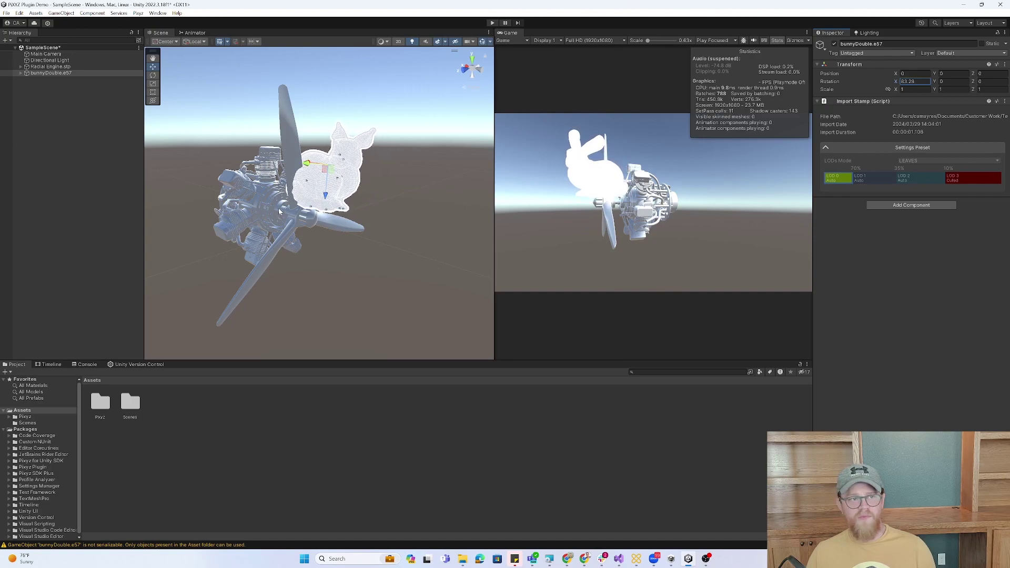
pyautogui.click(914, 82)
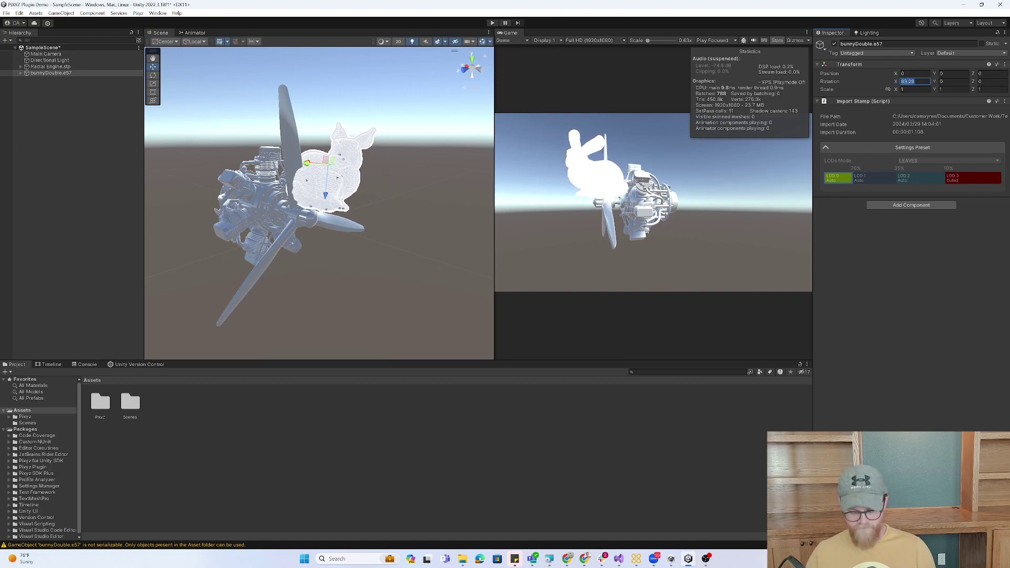
pyautogui.write('90')
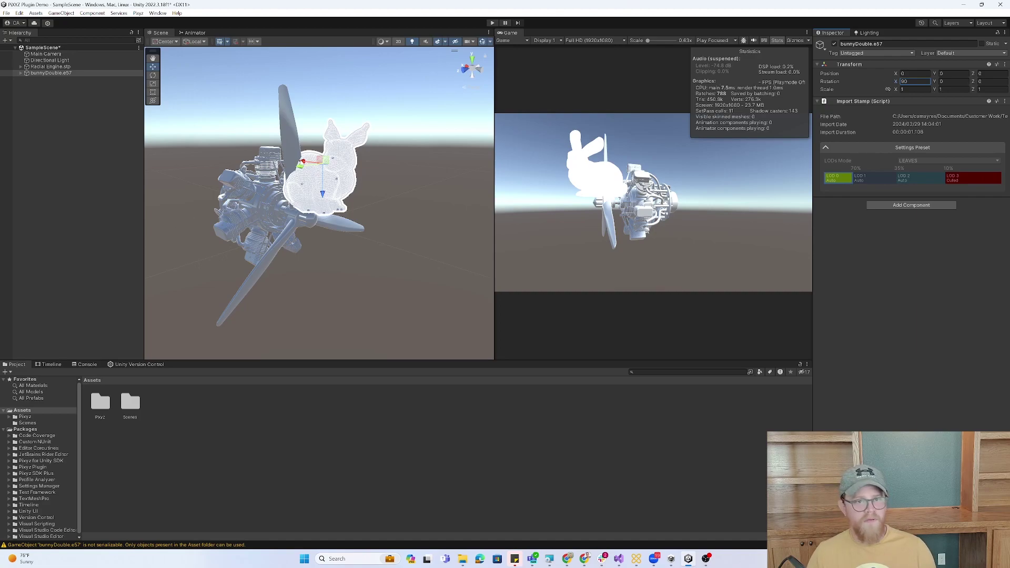
pyautogui.moveTo(304, 162); pyautogui.dragTo(372, 167)
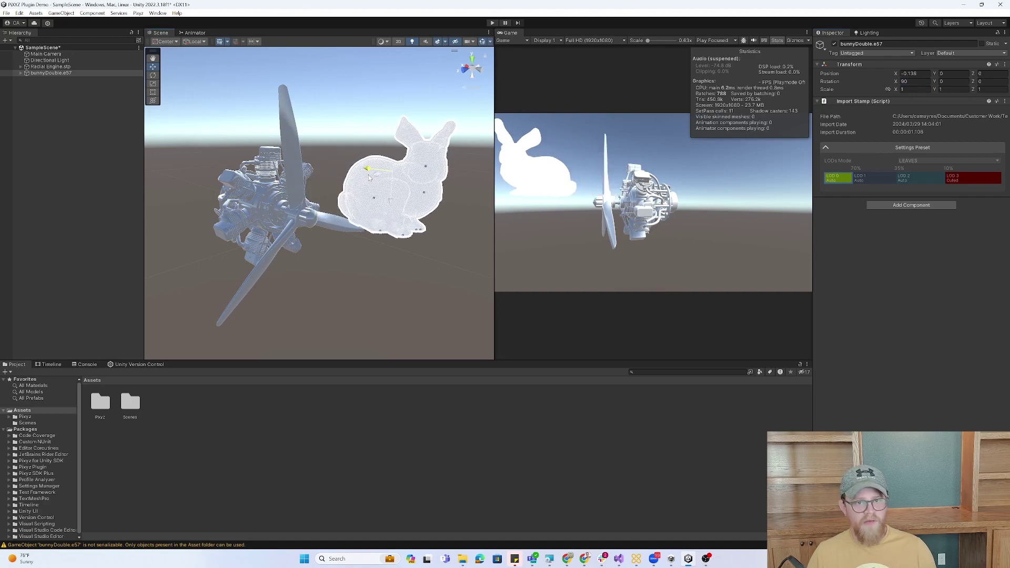
# - Expand bunnyDouble.e57, examine the LOD groups of individual parts such as Part3 and Part12, and inspect the whole point cloud up close
pyautogui.click(20, 74)
pyautogui.click(61, 79)
pyautogui.click(69, 92)
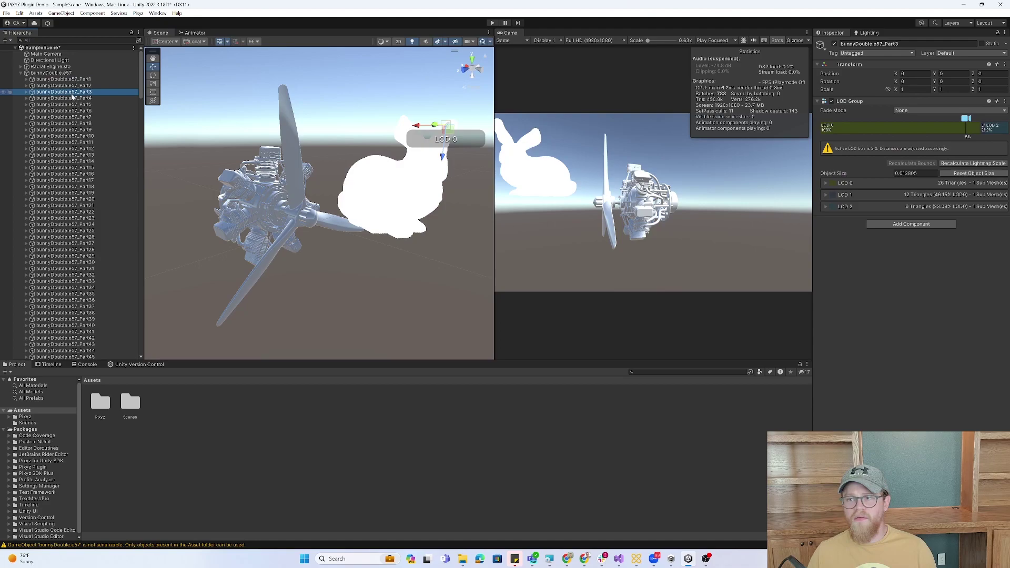
pyautogui.click(79, 149)
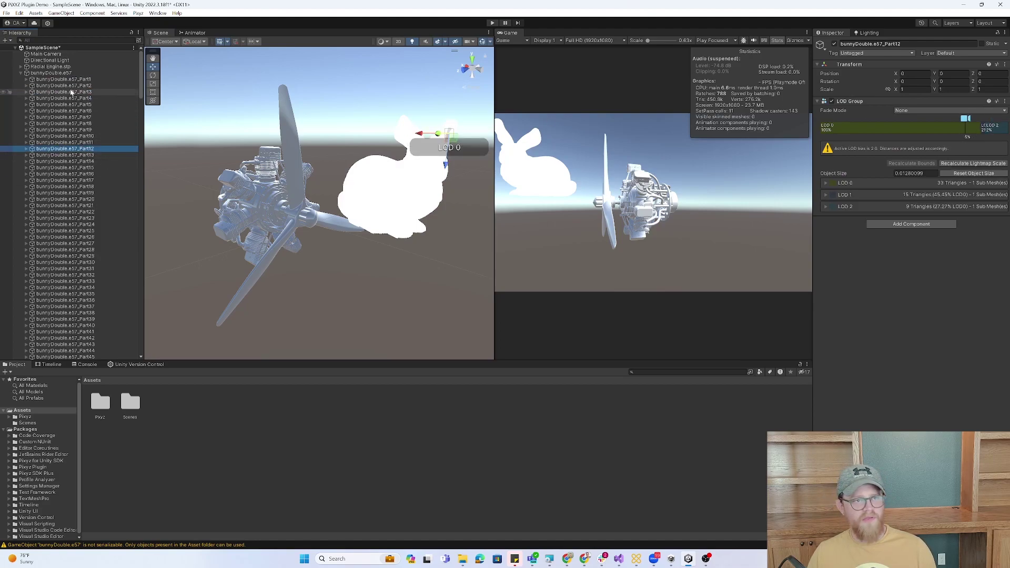
pyautogui.click(120, 73)
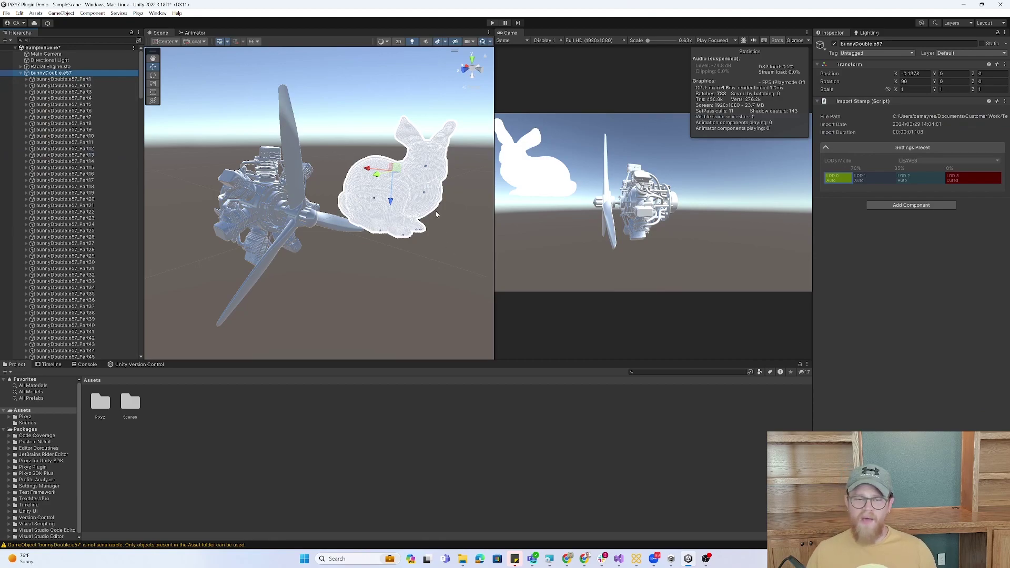
pyautogui.scroll(10, 436, 214)
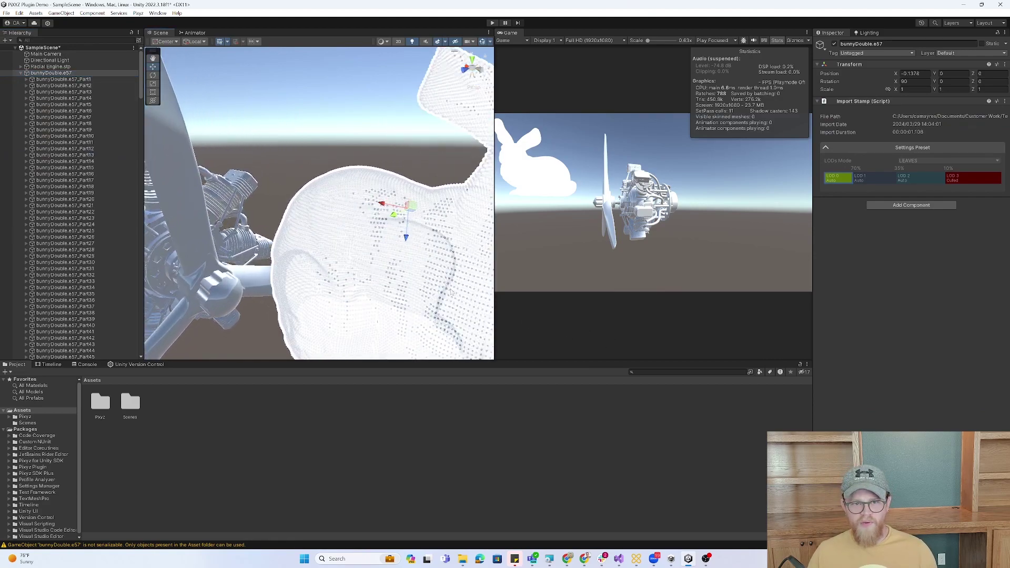
# - Select the whole bunnyDouble.e57 point cloud and collapse its list of parts in the hierarchy
pyautogui.moveTo(425, 285); pyautogui.dragTo(406, 259, button='right')
pyautogui.click(437, 248)
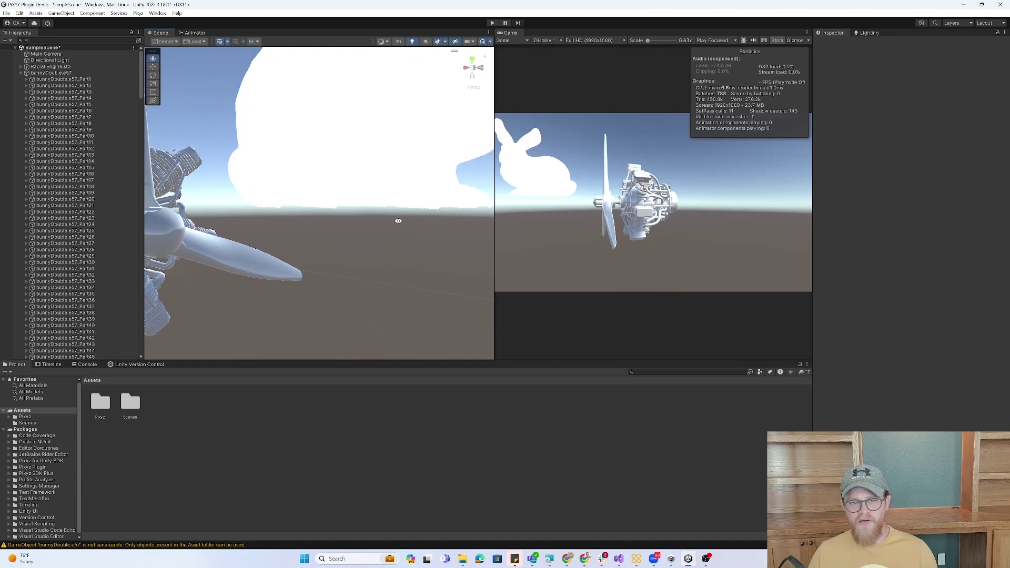
pyautogui.scroll(-3, 341, 234)
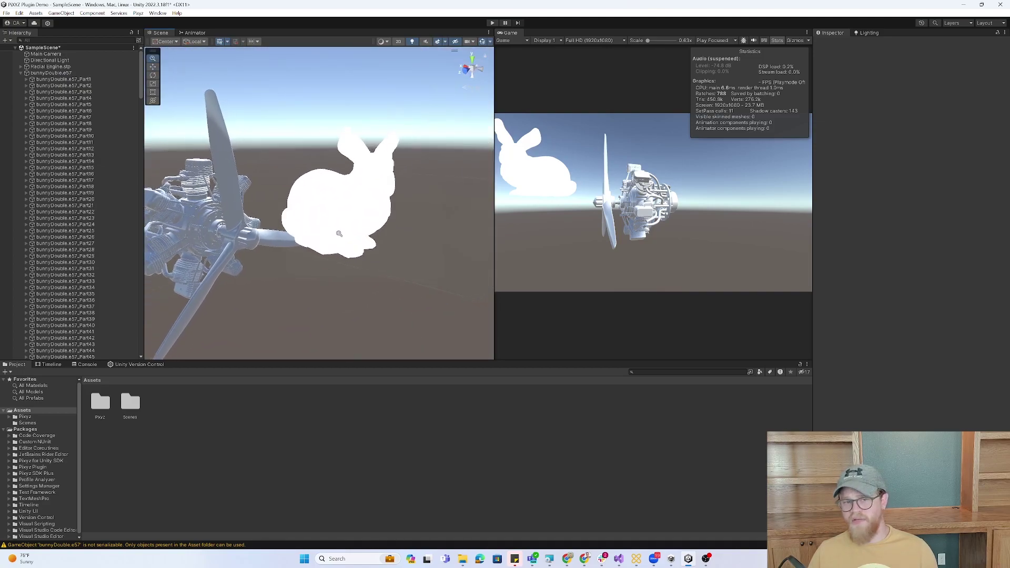
pyautogui.keyDown('alt'); pyautogui.moveTo(341, 234); pyautogui.dragTo(360, 253, button='right'); pyautogui.keyUp('alt')
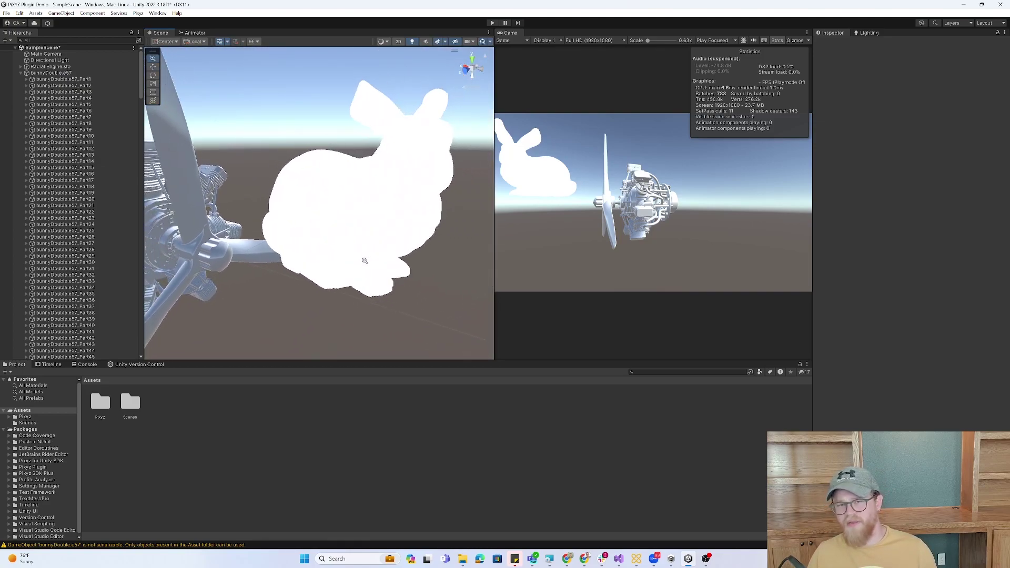
pyautogui.scroll(-2, 356, 244)
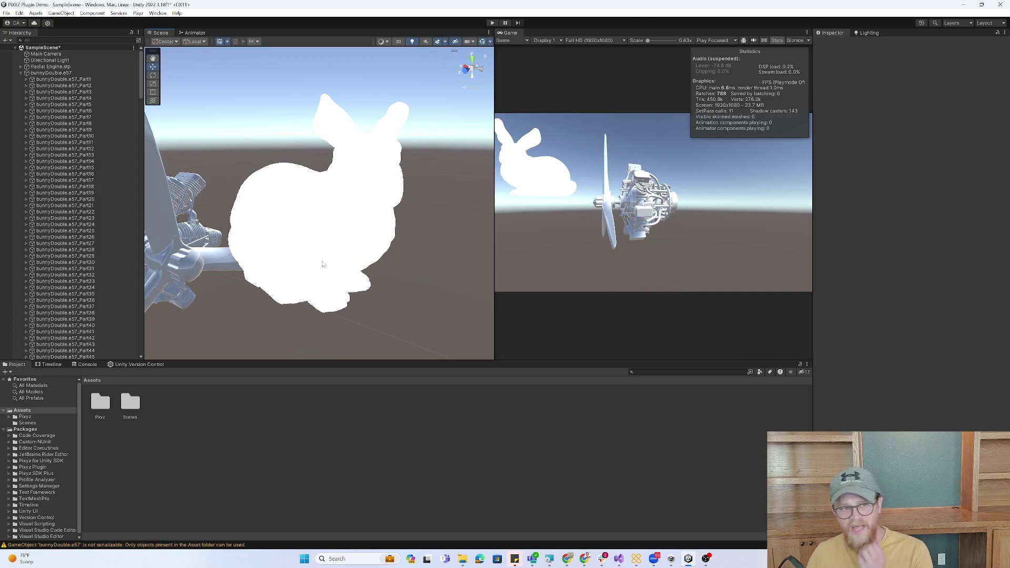
pyautogui.click(82, 74)
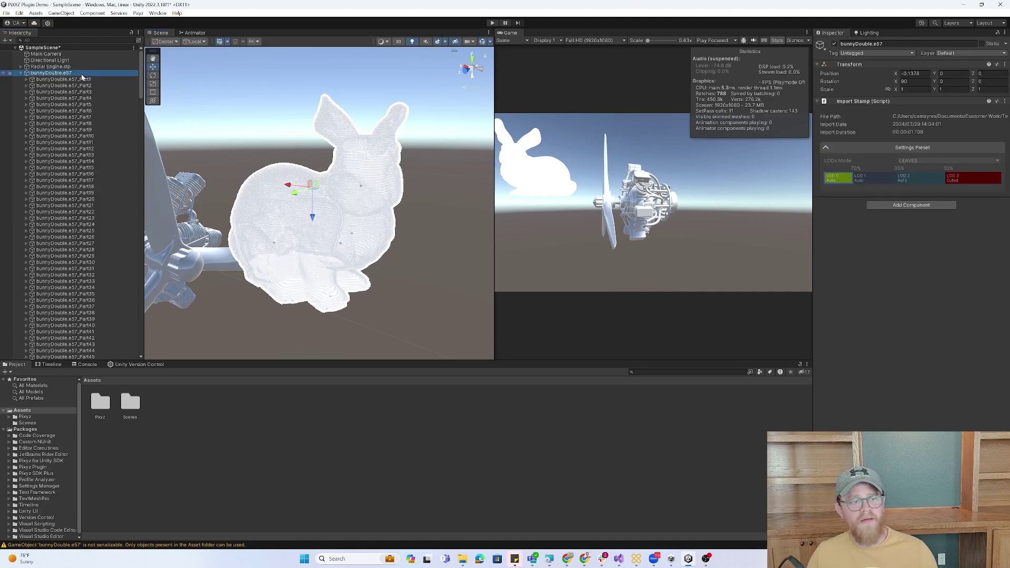
pyautogui.click(27, 73)
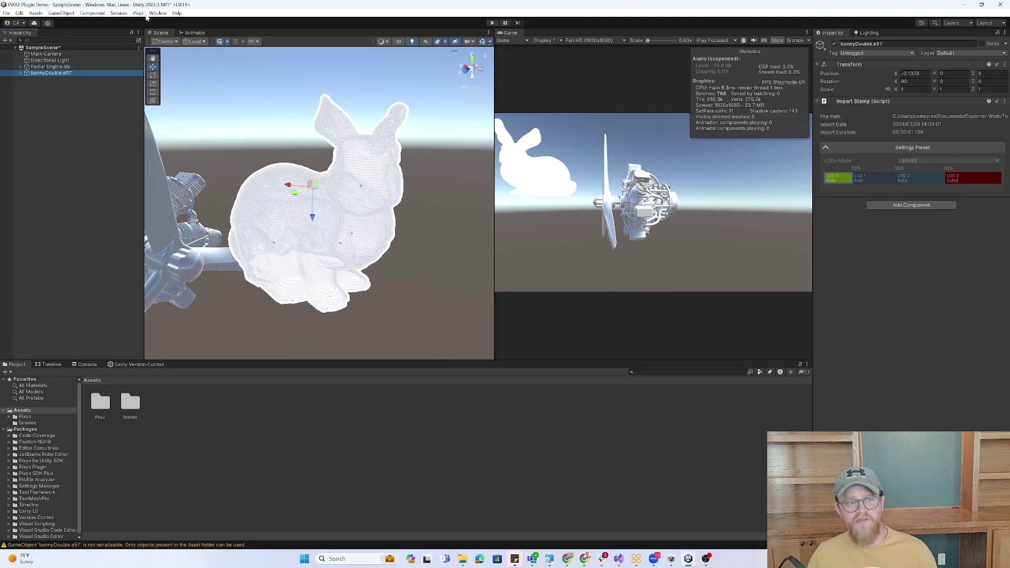
# - Open the Pixyz Retopologize remeshing tool for bunnyDouble.e57 and keep the type at Standard
pyautogui.click(139, 14)
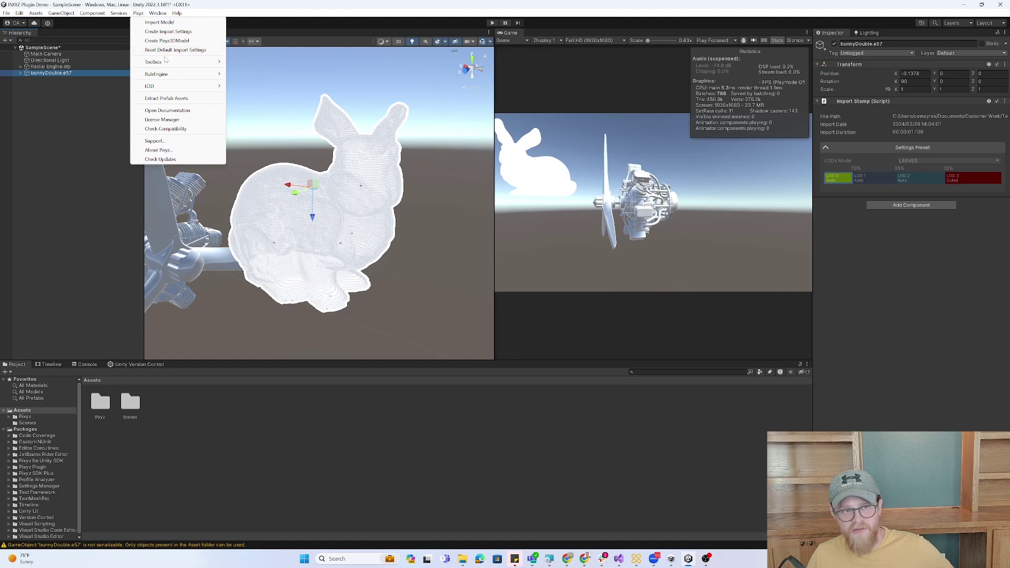
pyautogui.moveTo(202, 92)
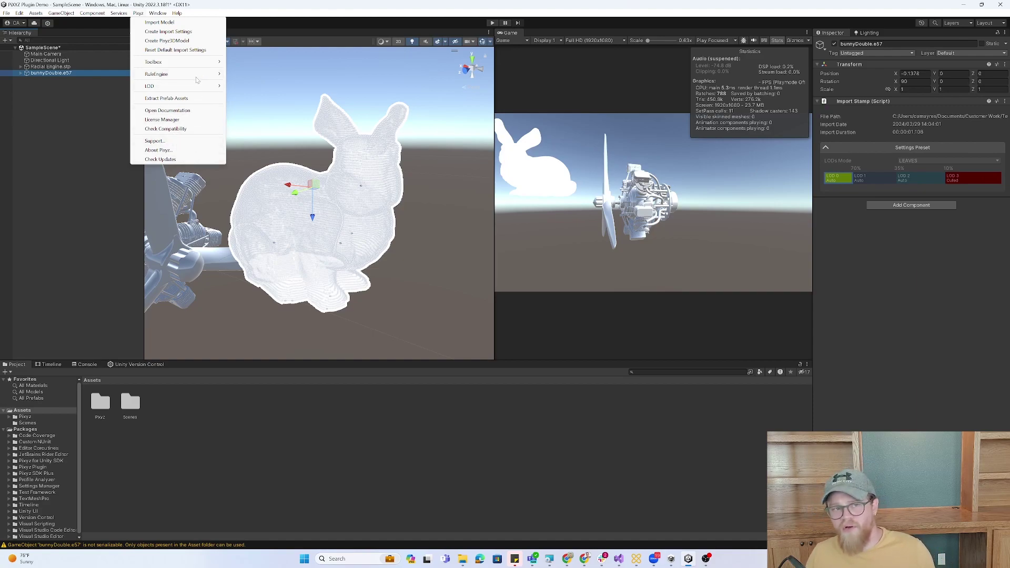
pyautogui.moveTo(202, 66)
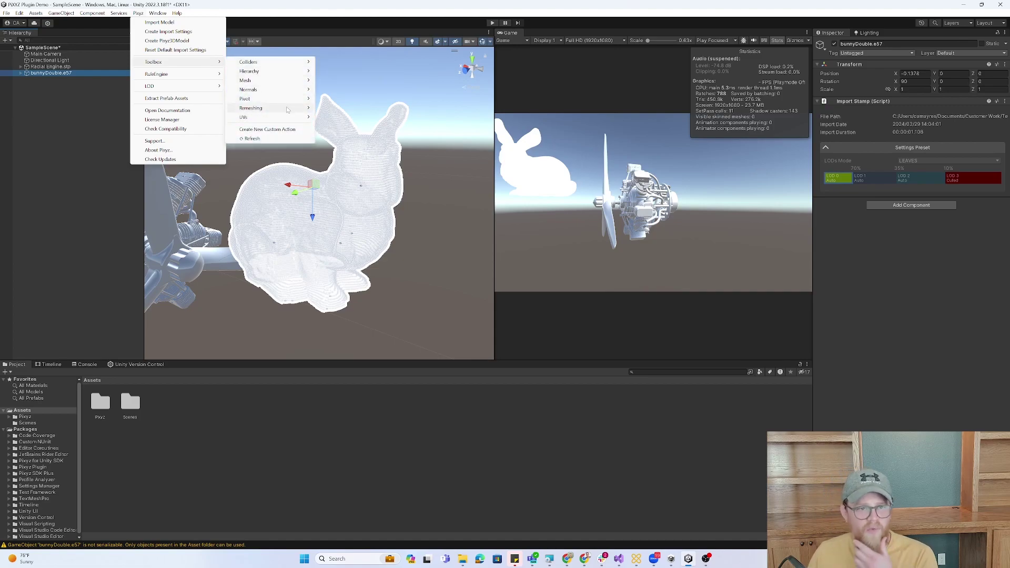
pyautogui.moveTo(289, 111)
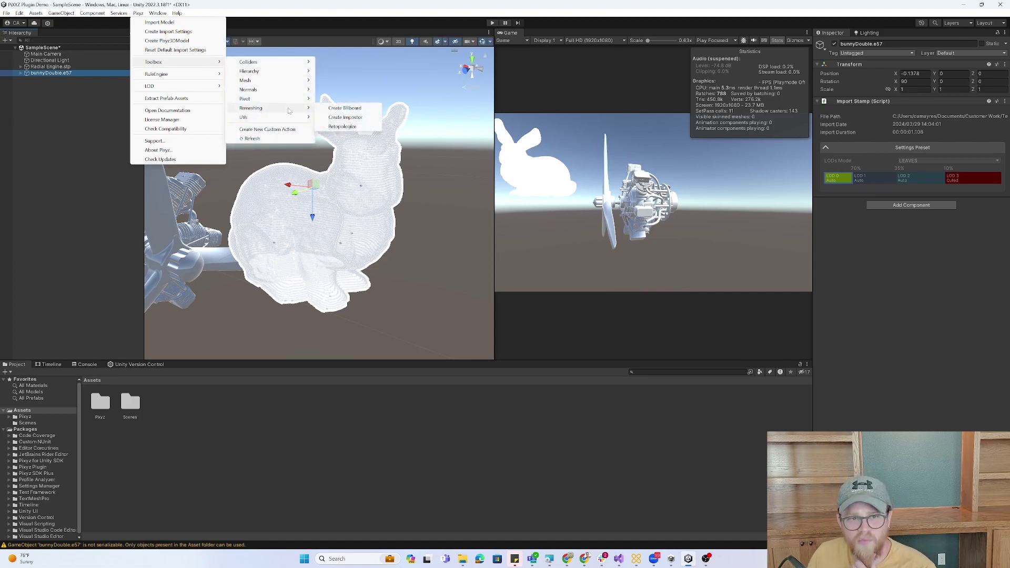
pyautogui.click(349, 127)
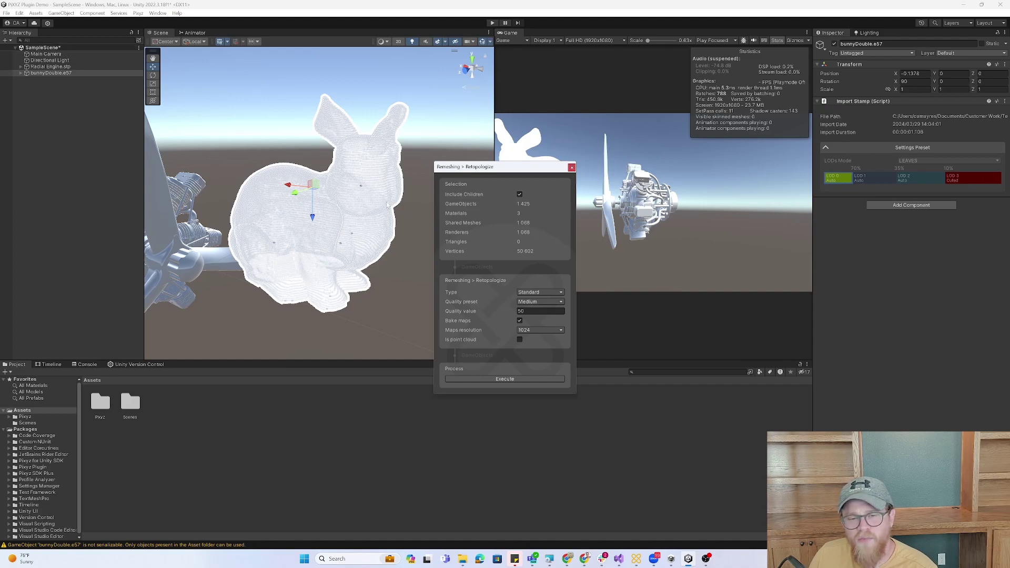
pyautogui.click(544, 295)
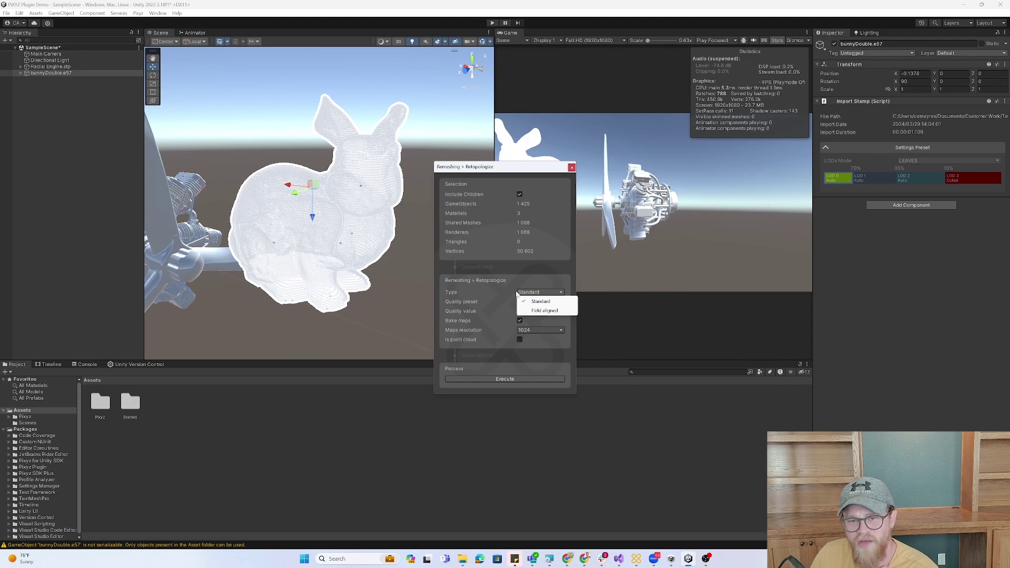
pyautogui.click(540, 301)
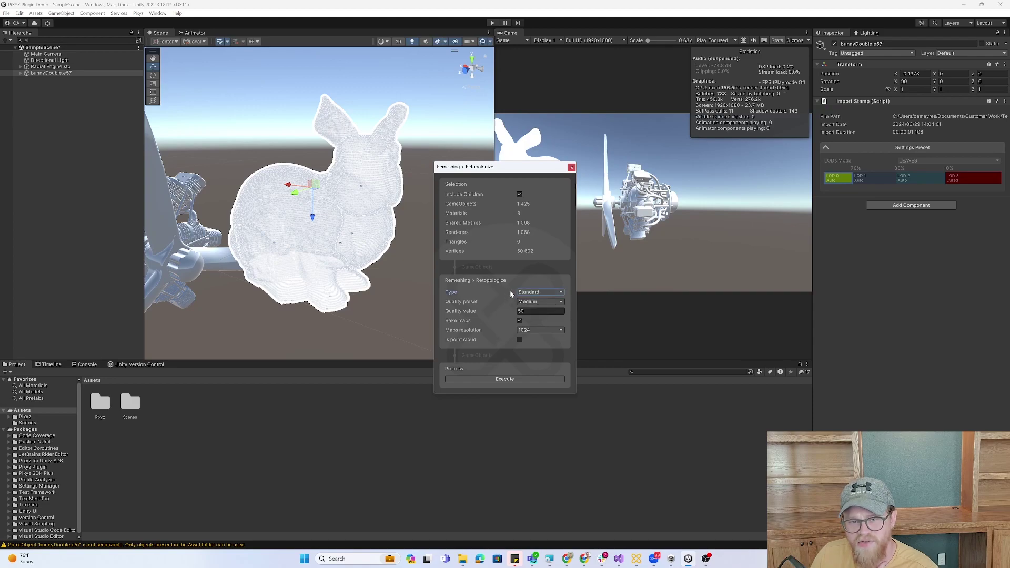
# - Set the quality preset to Low, keep the maps resolution at 1024, enable Is point cloud, and execute the retopology
pyautogui.click(546, 303)
pyautogui.click(532, 330)
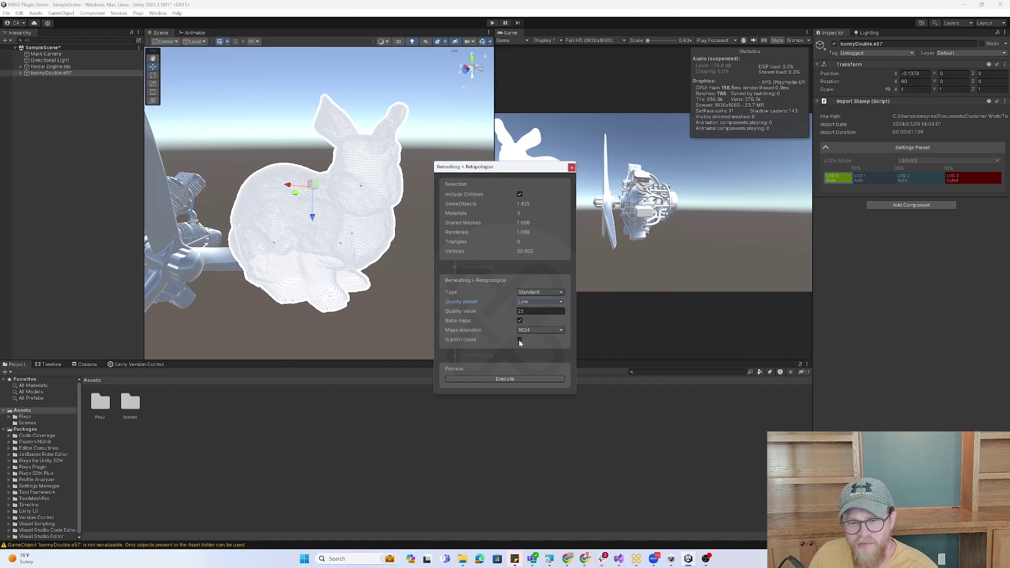
pyautogui.click(520, 340)
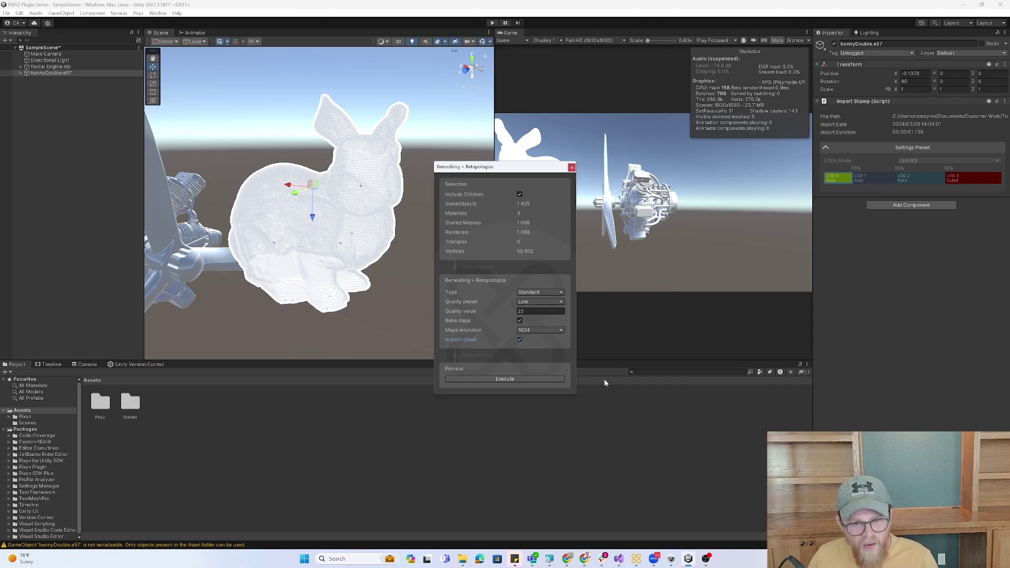
pyautogui.click(524, 379)
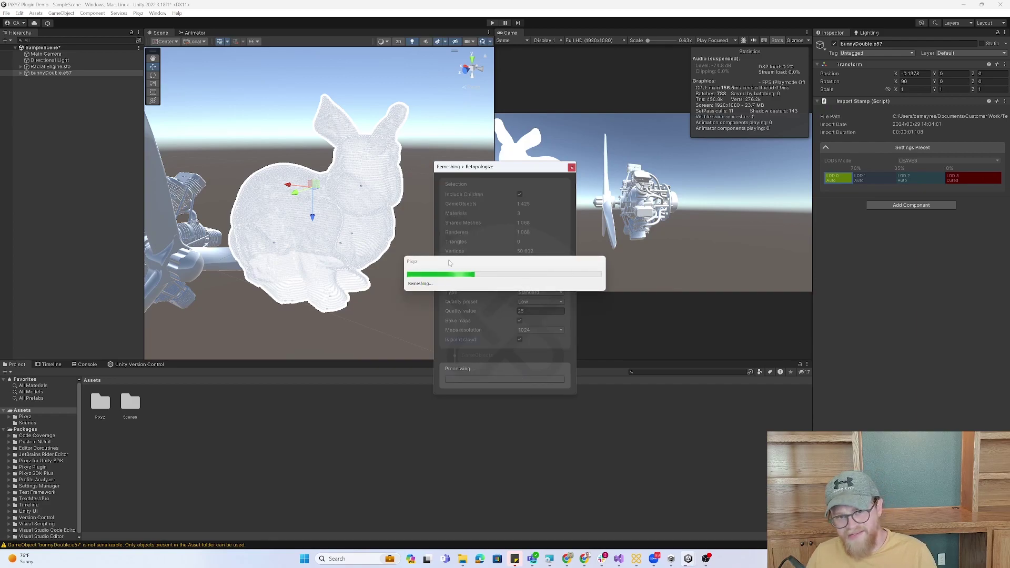
# - Compare the new retopologized mesh with the original point cloud and deactivate bunnyDouble.e57
pyautogui.keyDown('alt'); pyautogui.moveTo(380, 287); pyautogui.dragTo(300, 211); pyautogui.keyUp('alt')
pyautogui.click(59, 79)
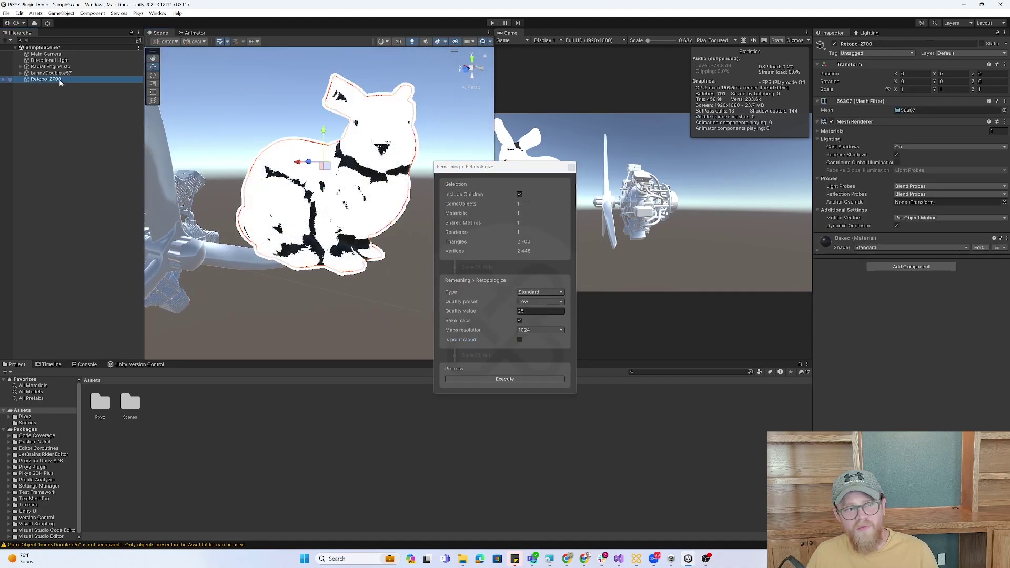
pyautogui.click(73, 74)
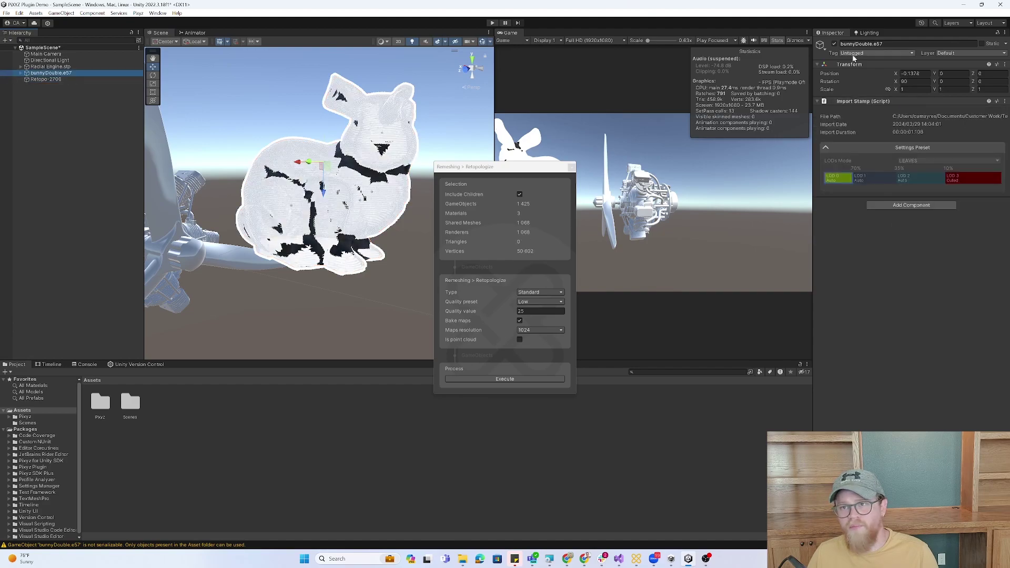
pyautogui.click(835, 44)
# - Examine the retopologized bunny mesh from several sides beside the engine and close the Retopologize tool
pyautogui.keyDown('alt'); pyautogui.moveTo(295, 211); pyautogui.dragTo(380, 211); pyautogui.keyUp('alt')
pyautogui.click(376, 213)
pyautogui.scroll(-3, 367, 220)
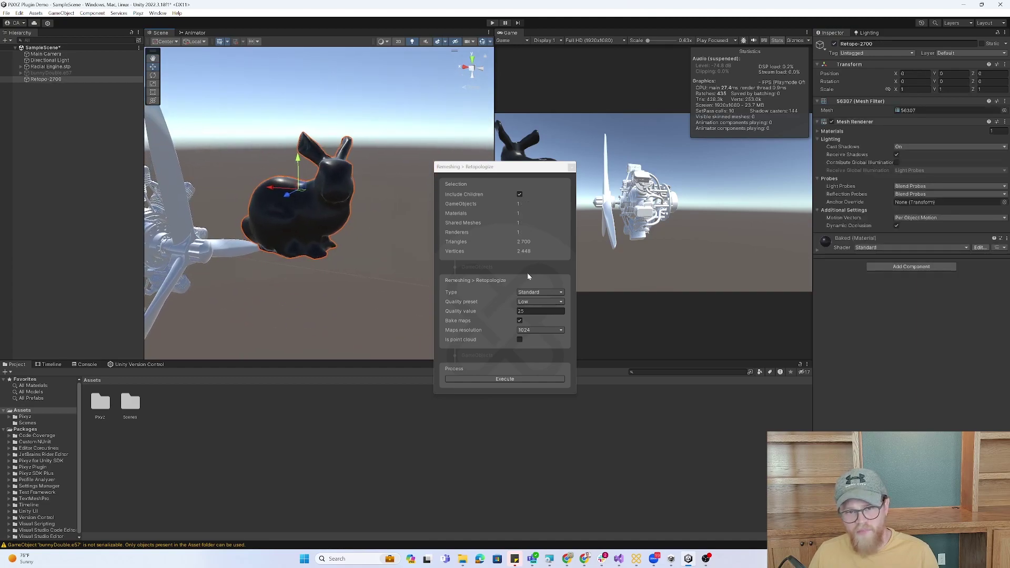
pyautogui.keyDown('alt'); pyautogui.moveTo(331, 258); pyautogui.dragTo(390, 258); pyautogui.keyUp('alt')
pyautogui.moveTo(416, 227)
pyautogui.keyDown('alt'); pyautogui.mouseDown()
pyautogui.moveTo(302, 242)
pyautogui.moveTo(432, 224)
pyautogui.mouseUp(); pyautogui.keyUp('alt')
pyautogui.click(408, 228)
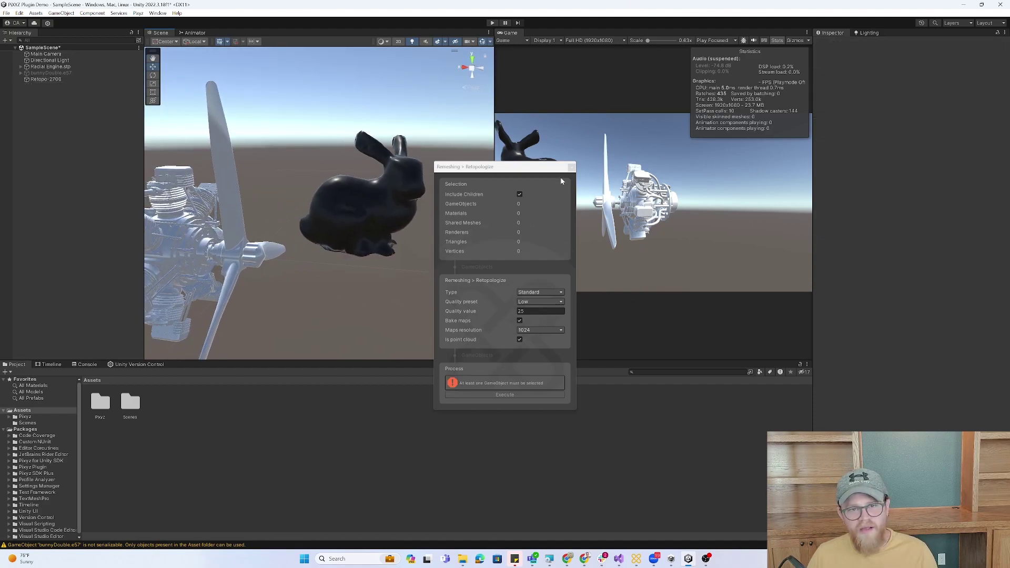
pyautogui.click(572, 167)
# - Create a collider for the retopologized bunny mesh using the Retopology strategy, Standard type, Medium mesh quality preset and quality value 50
pyautogui.click(386, 200)
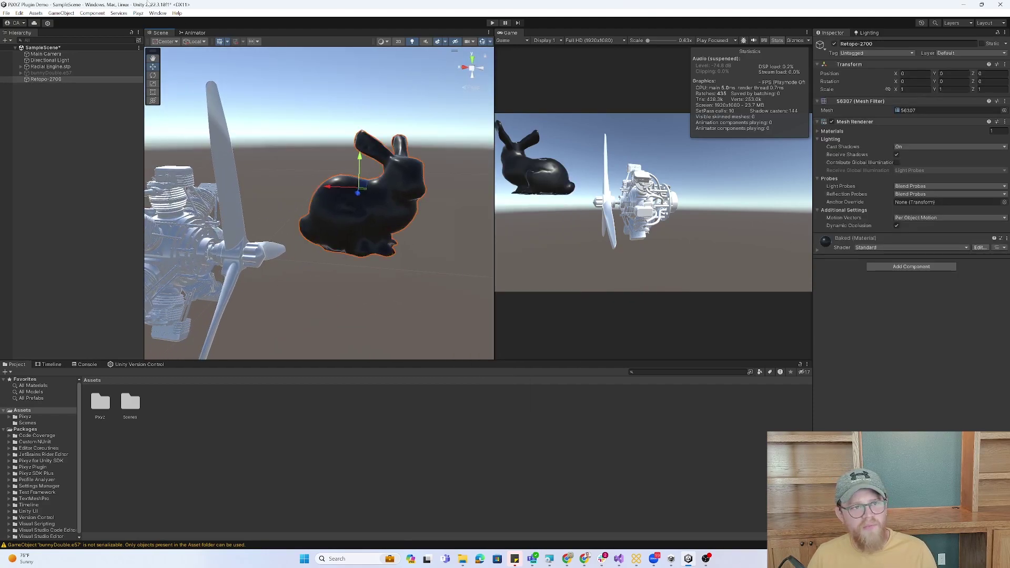
pyautogui.click(138, 12)
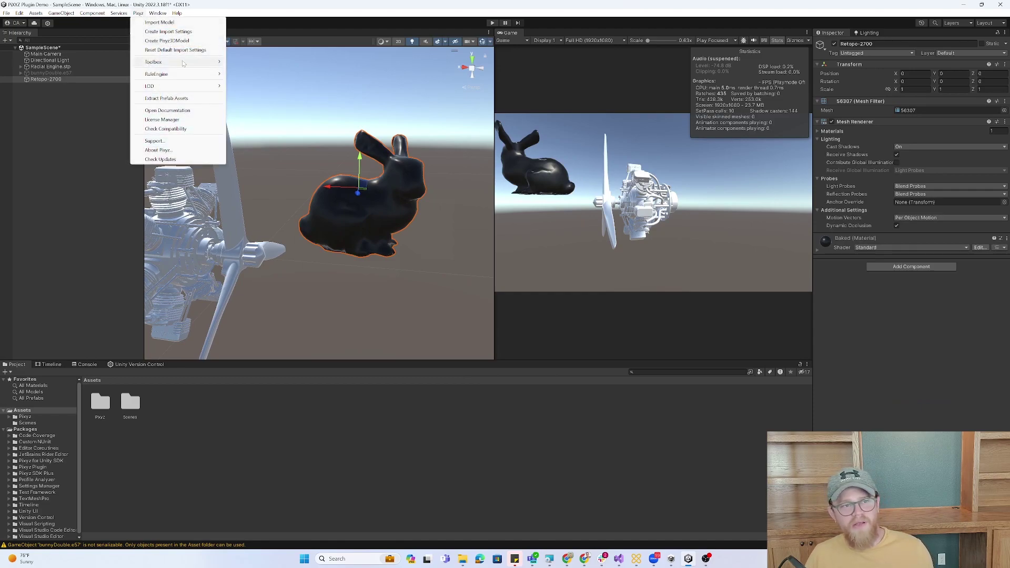
pyautogui.moveTo(184, 63)
pyautogui.moveTo(308, 63)
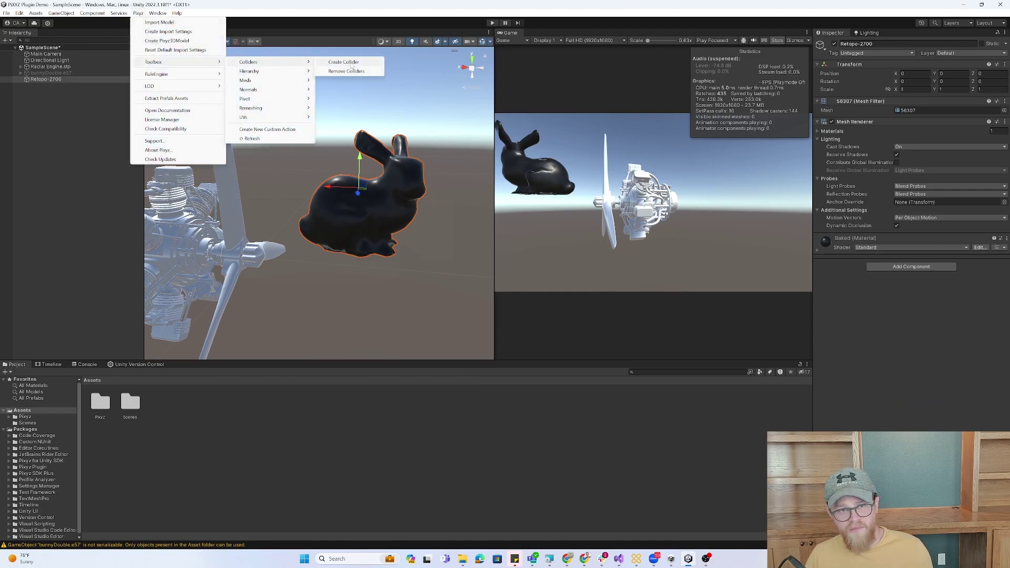
pyautogui.click(348, 62)
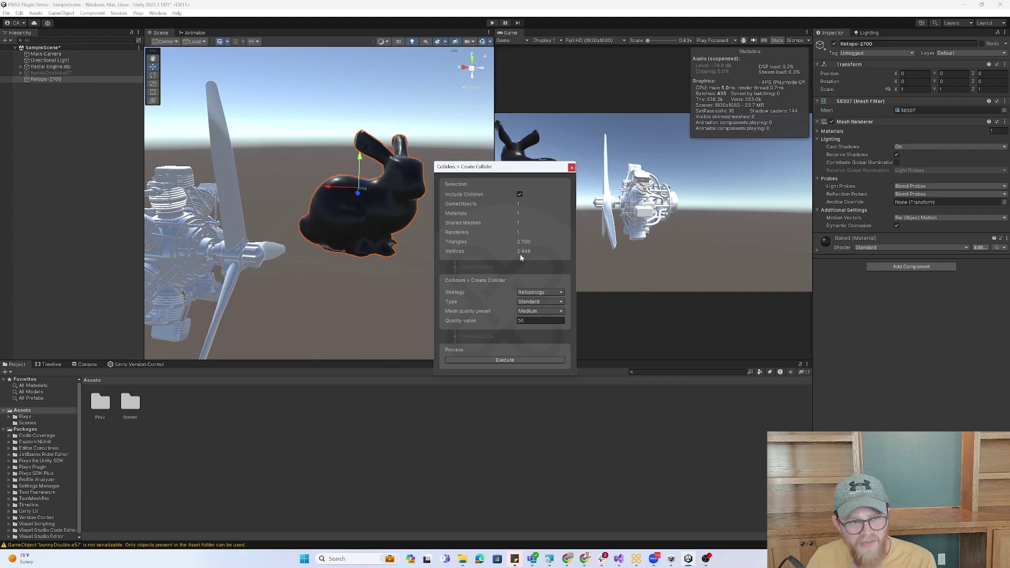
pyautogui.click(534, 361)
# - Move the generated bunny collider along X to about -0.171, beside the retopologized mesh, and examine its wireframe
pyautogui.click(45, 85)
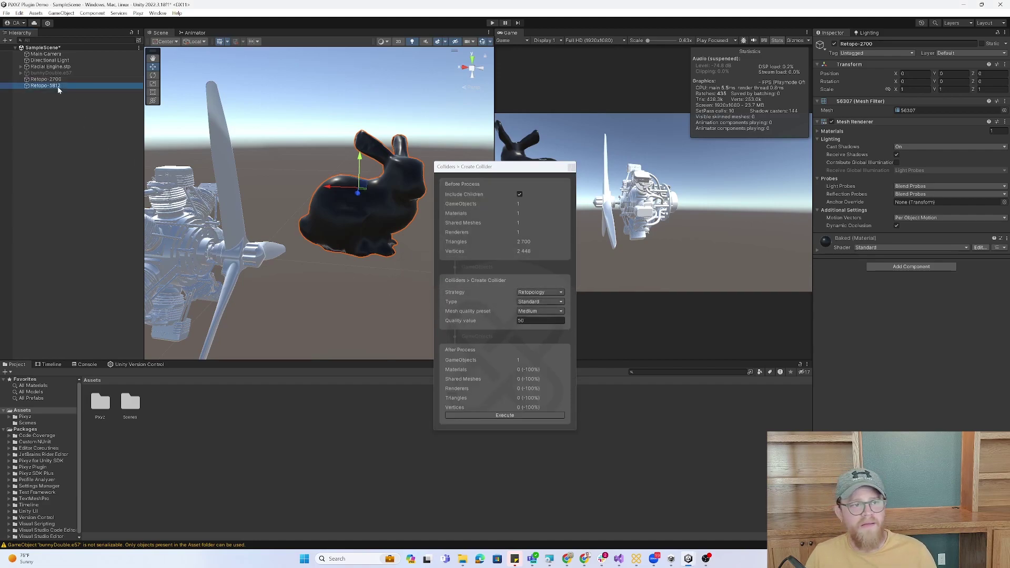
pyautogui.keyDown('alt'); pyautogui.moveTo(350, 264); pyautogui.dragTo(392, 212); pyautogui.keyUp('alt')
pyautogui.press('f')
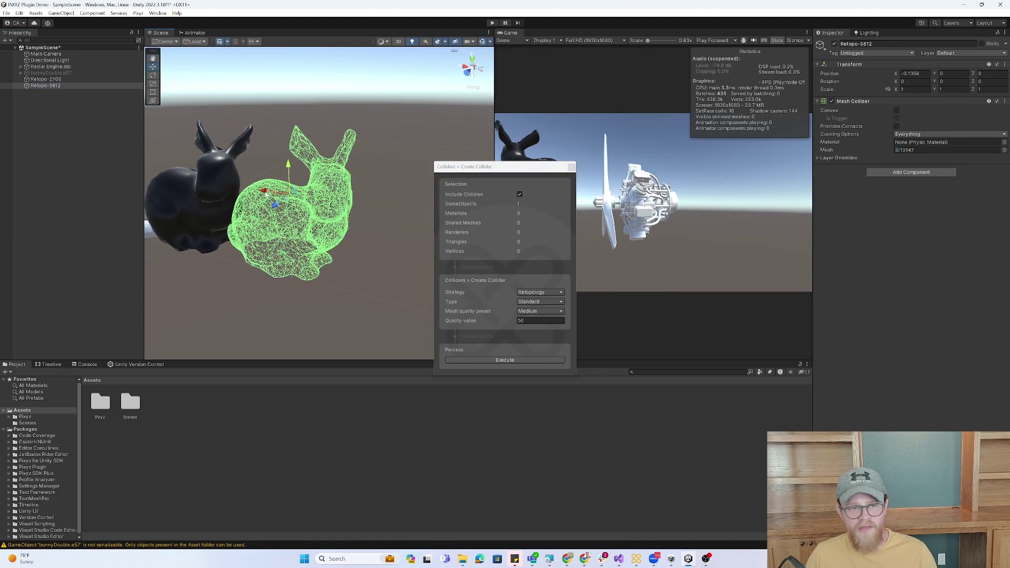
pyautogui.click(272, 232)
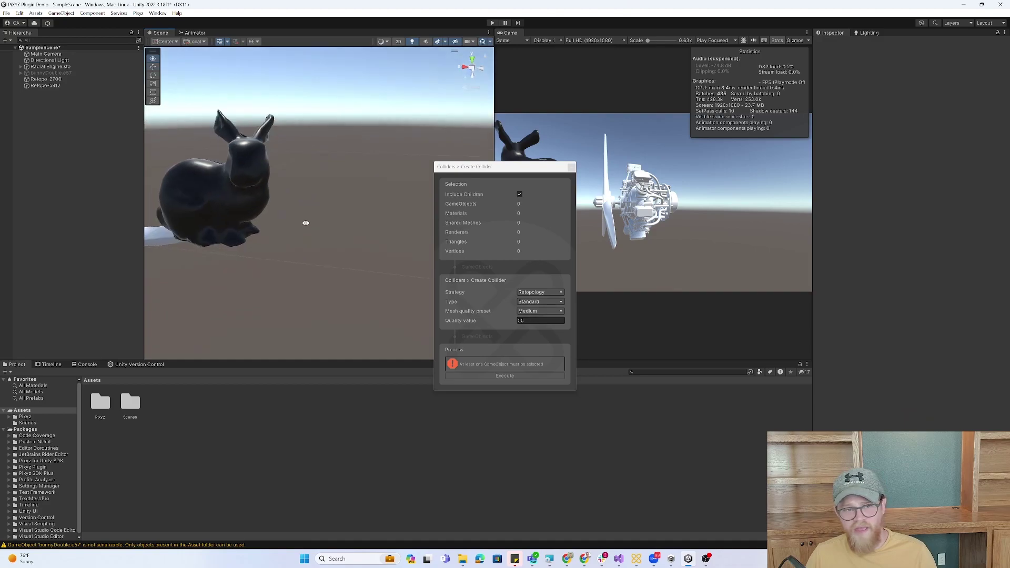
pyautogui.click(78, 86)
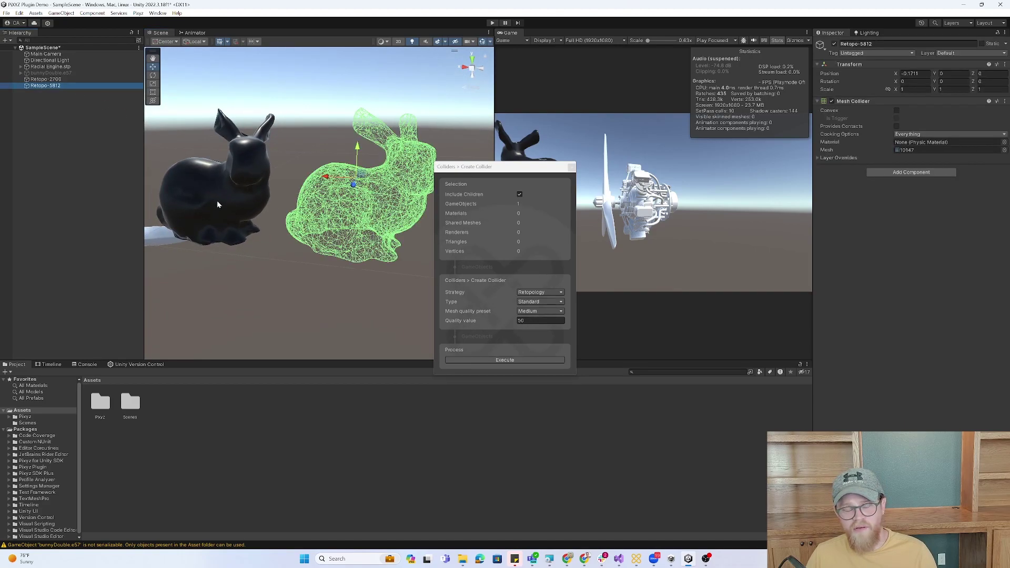
pyautogui.scroll(-4, 257, 200)
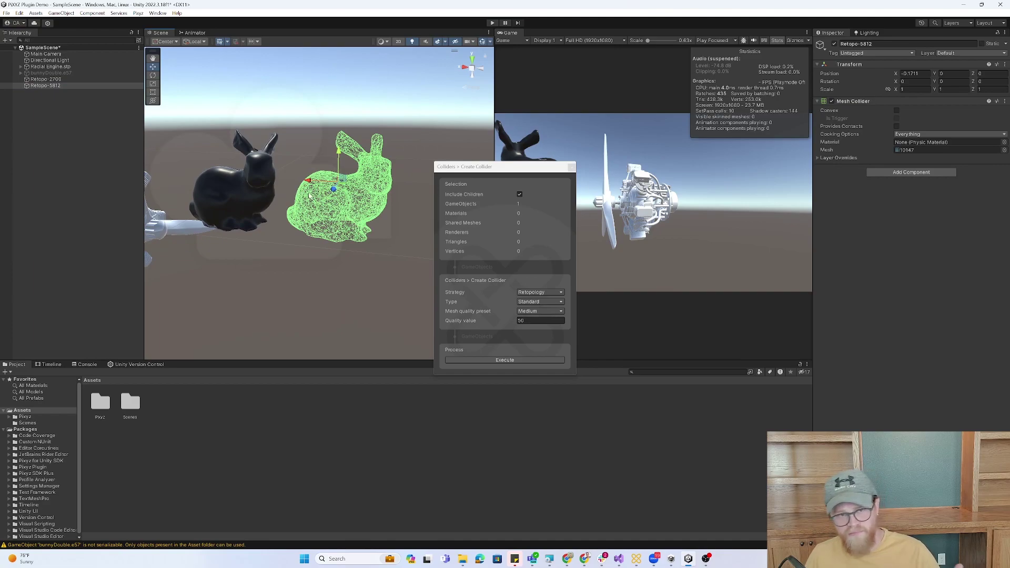
# - Reactivate bunnyDouble.e57 and move the collider along X to about -0.0025 so it overlaps the point cloud
pyautogui.click(52, 74)
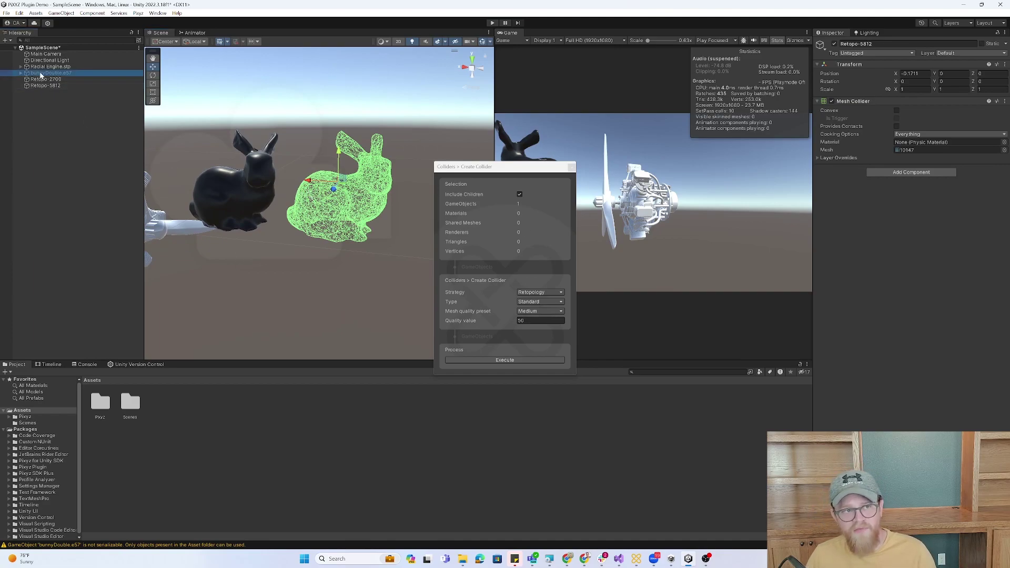
pyautogui.click(63, 85)
pyautogui.moveTo(311, 180); pyautogui.dragTo(210, 178)
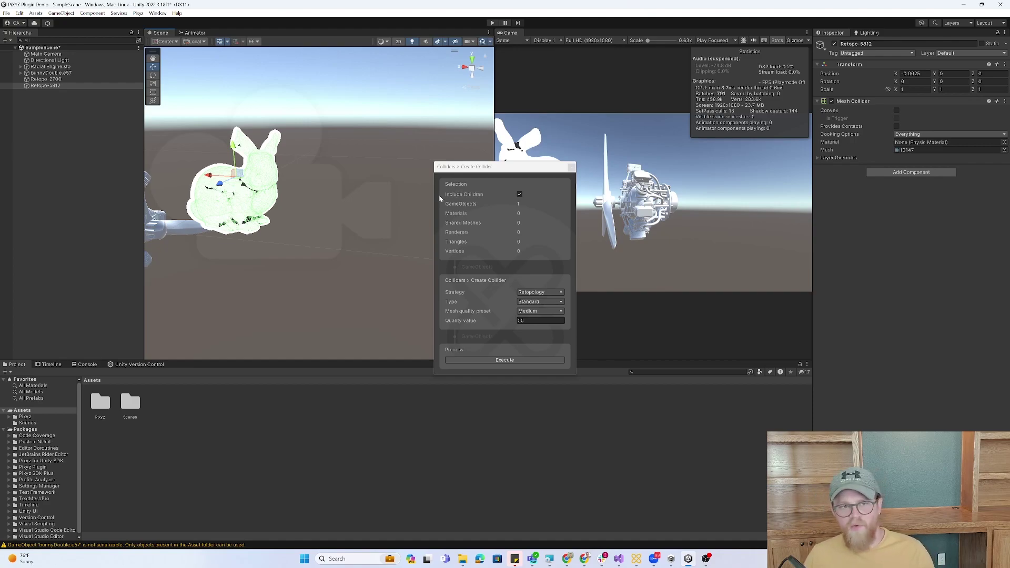
# - Look over the Pixyz Toolbox commands, and create a new RuleEngine rule set named Engine
pyautogui.click(138, 13)
pyautogui.moveTo(168, 62)
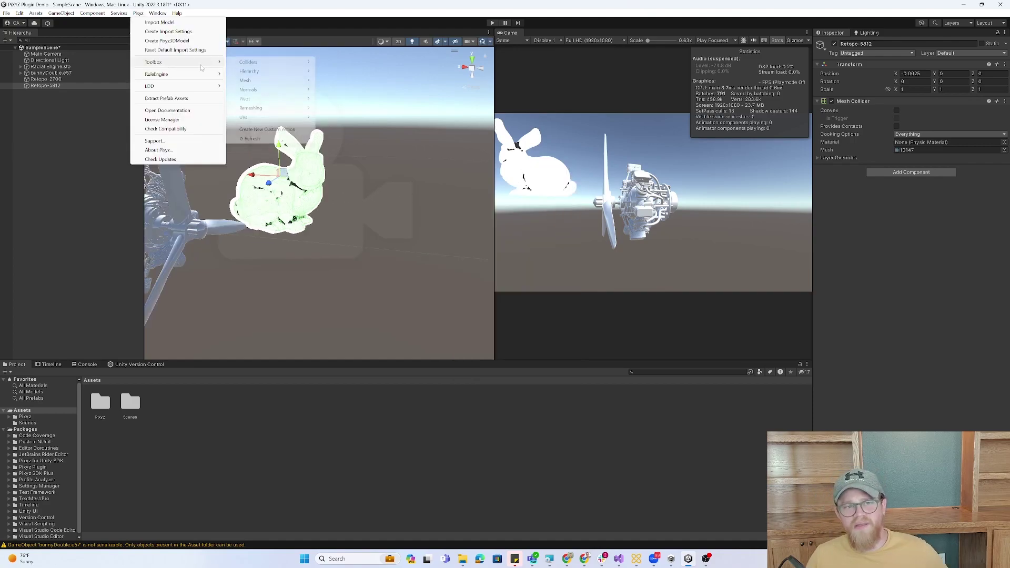
pyautogui.moveTo(256, 65)
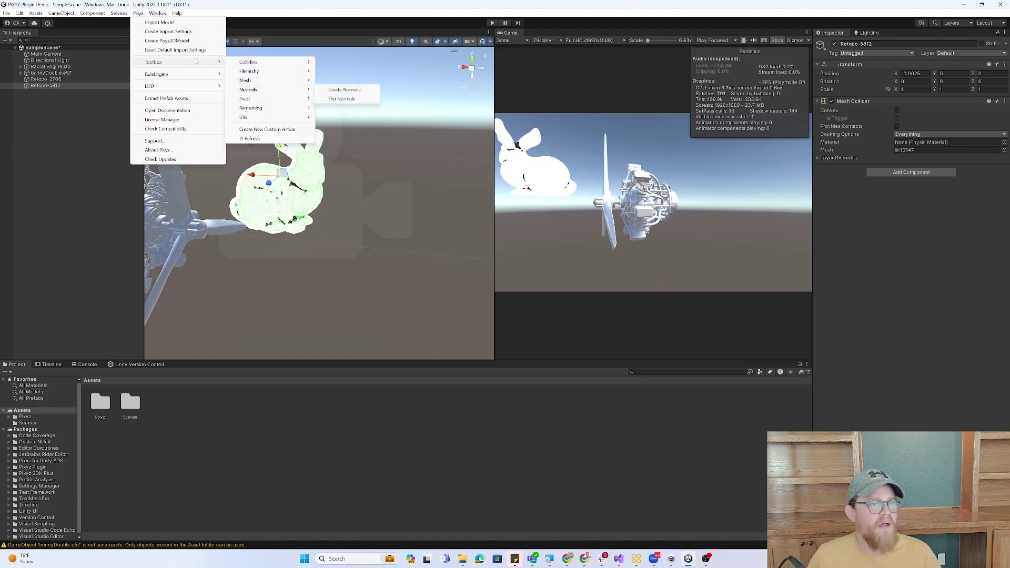
pyautogui.moveTo(164, 13)
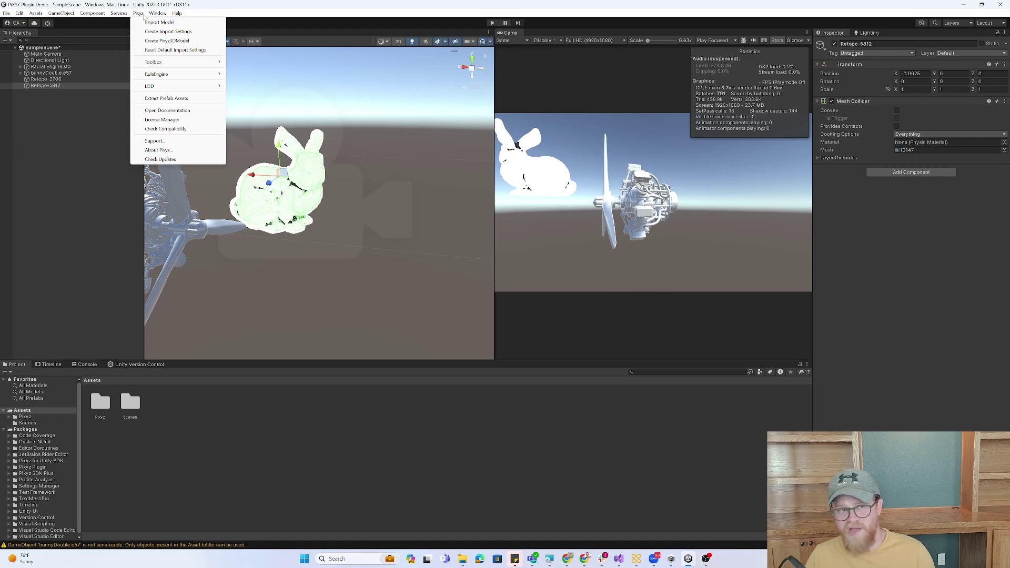
pyautogui.moveTo(199, 75)
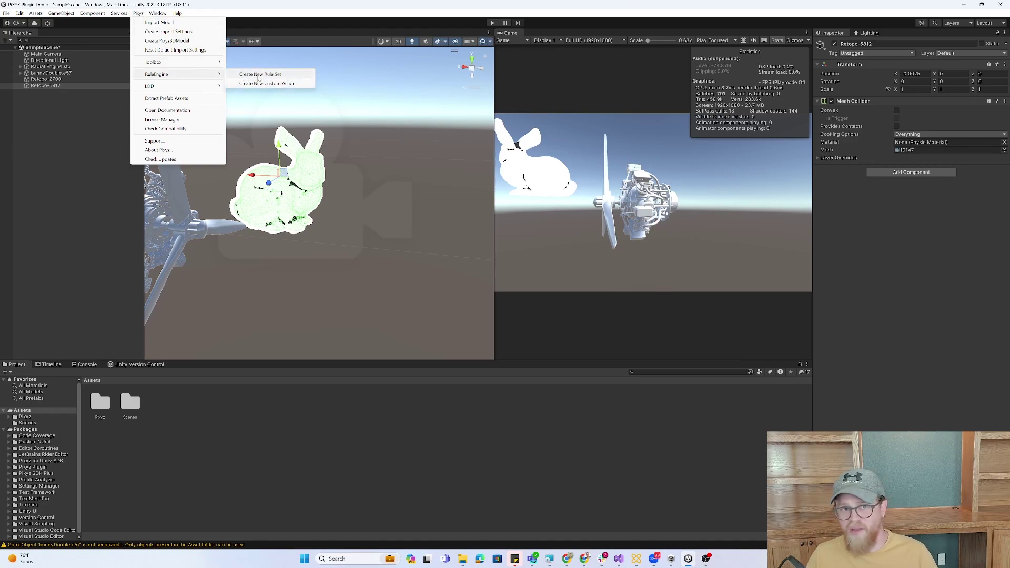
pyautogui.click(260, 75)
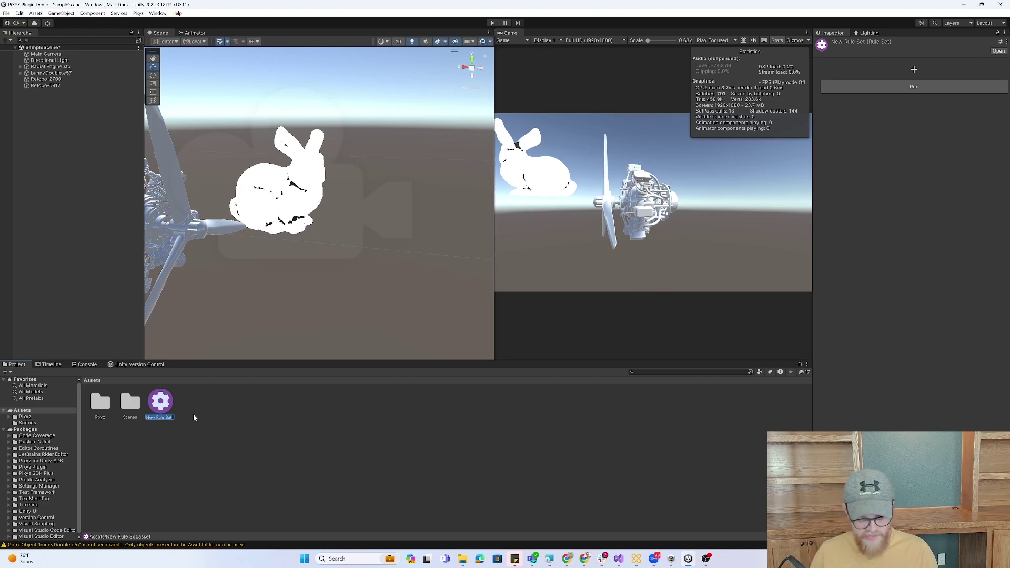
pyautogui.write('Engine')
pyautogui.press('Return')
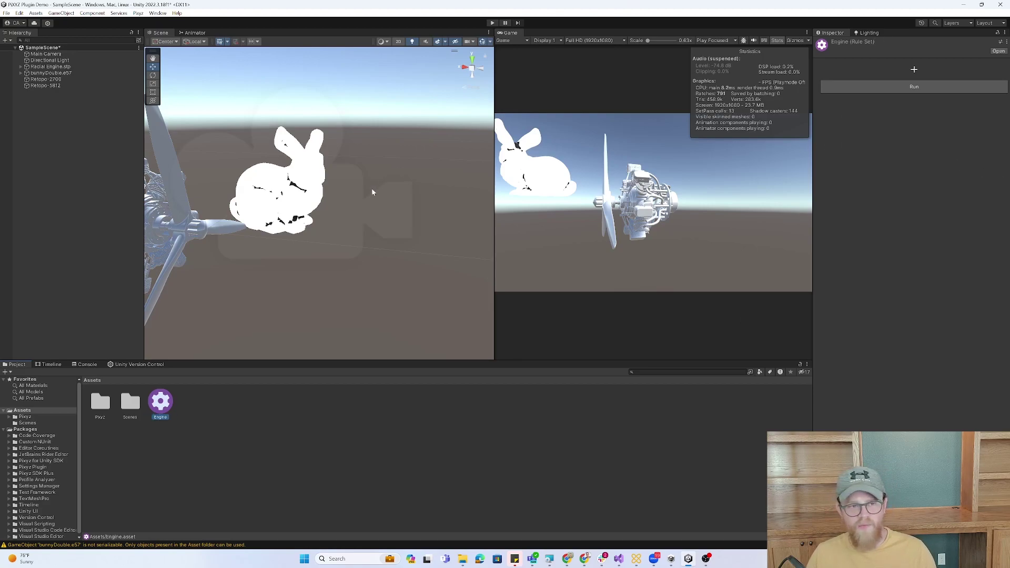
# - Add a rule to the Engine rule set that gets the GameObject Radial Engine.stp including its whole hierarchy
pyautogui.click(914, 70)
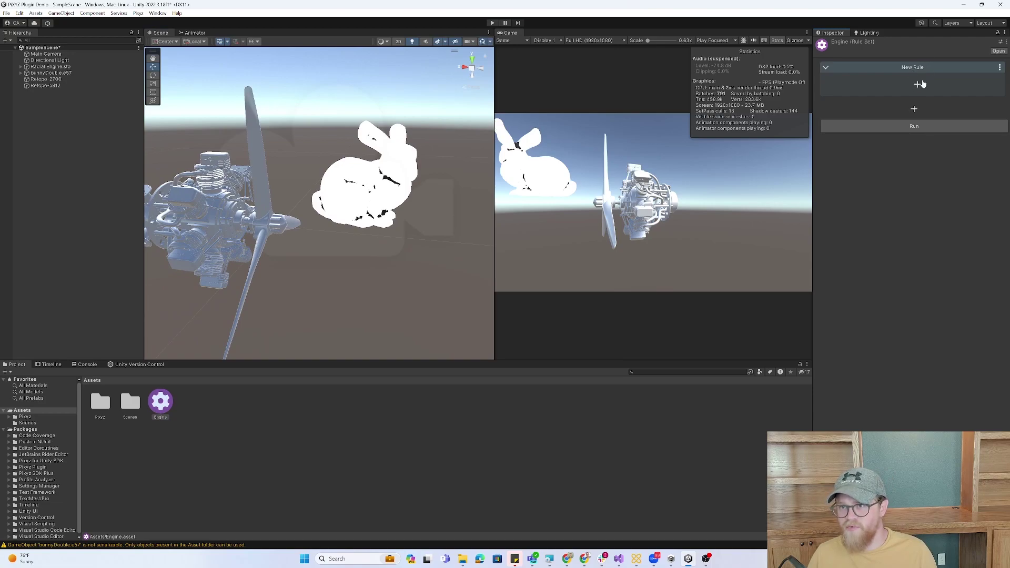
pyautogui.click(921, 85)
pyautogui.moveTo(959, 87)
pyautogui.click(863, 85)
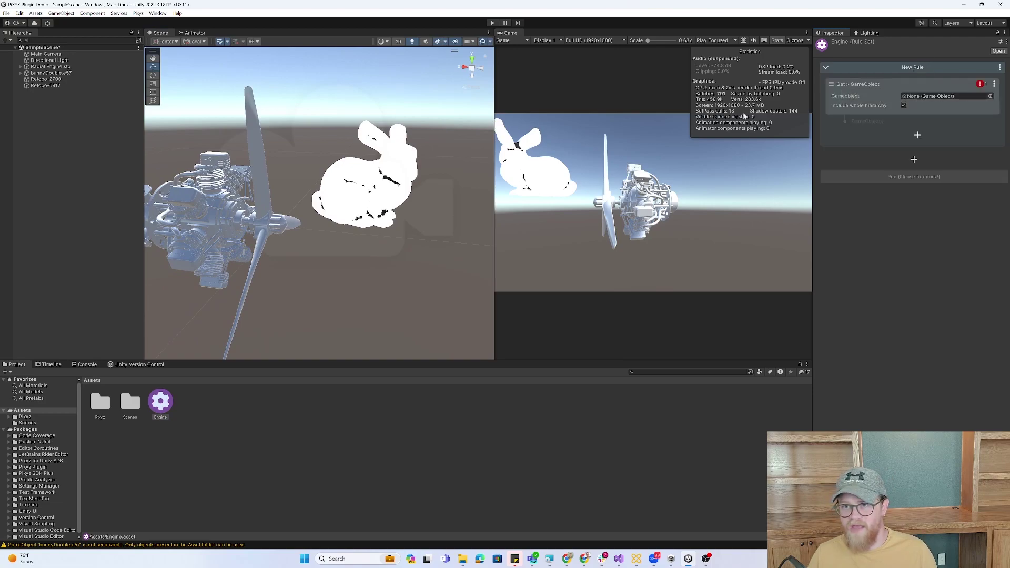
pyautogui.click(49, 67)
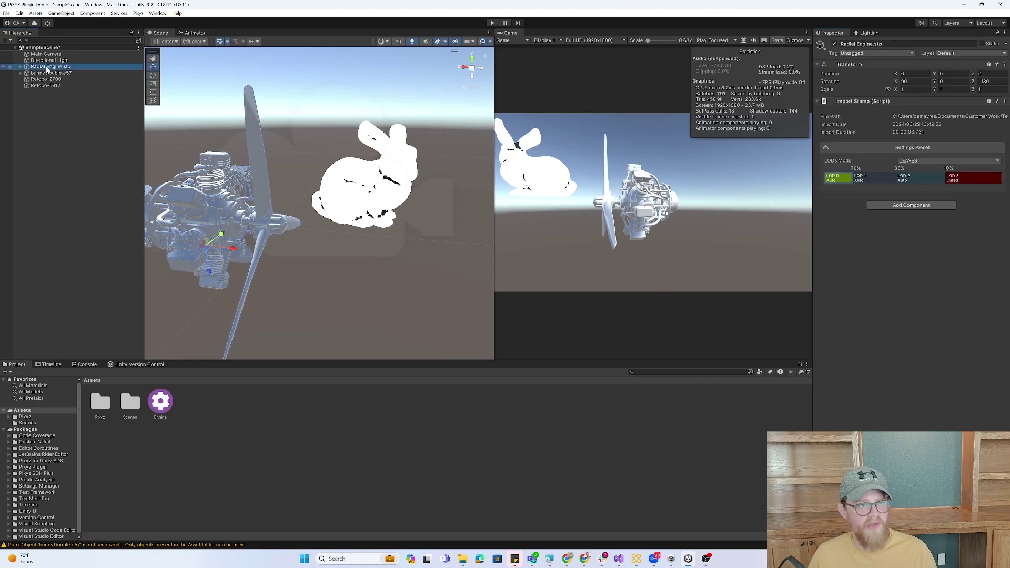
pyautogui.click(161, 404)
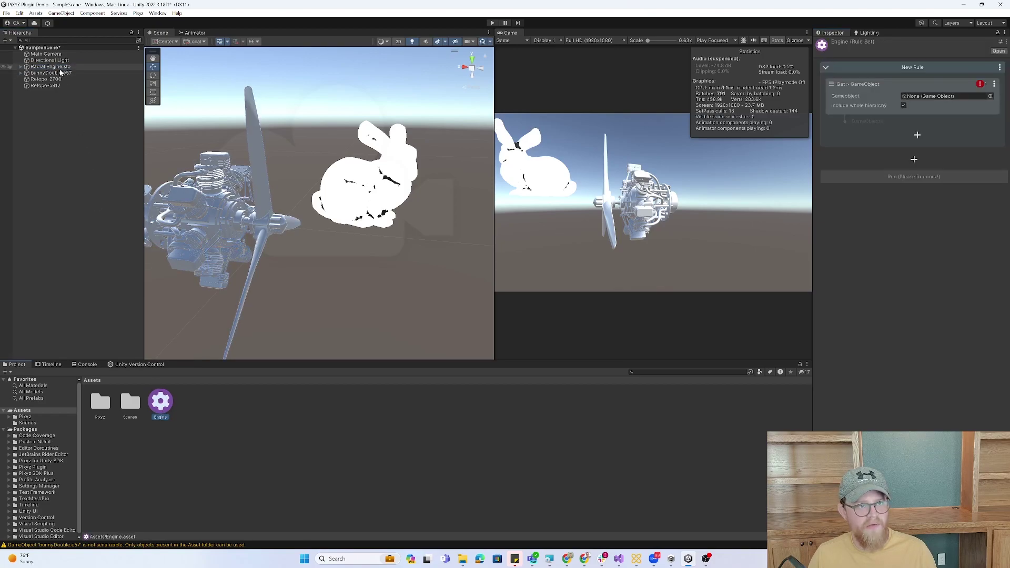
pyautogui.moveTo(62, 71); pyautogui.dragTo(929, 101)
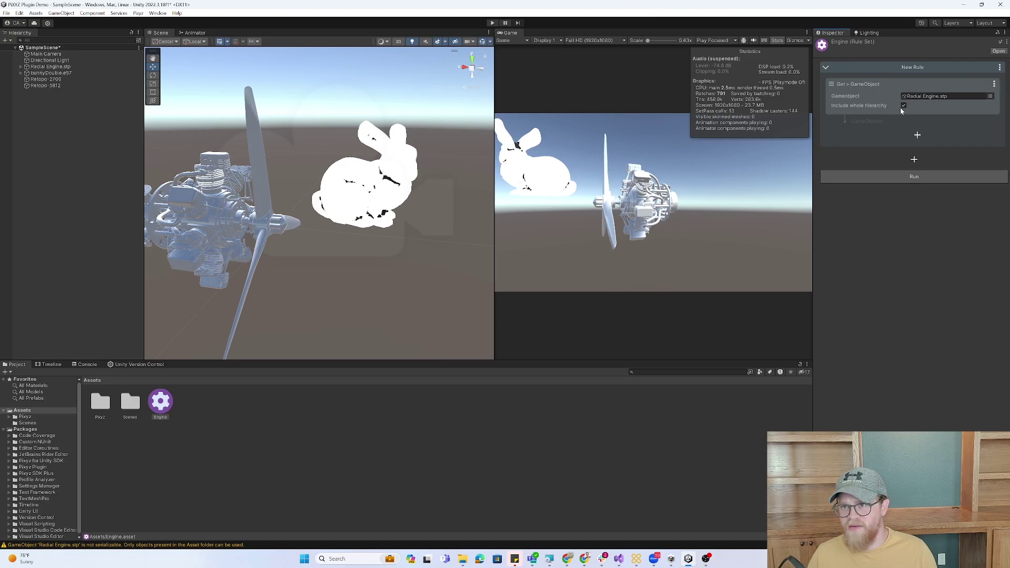
# - Add a Mesh > Decimate action to the rule and expand its advanced tolerance settings
pyautogui.click(918, 135)
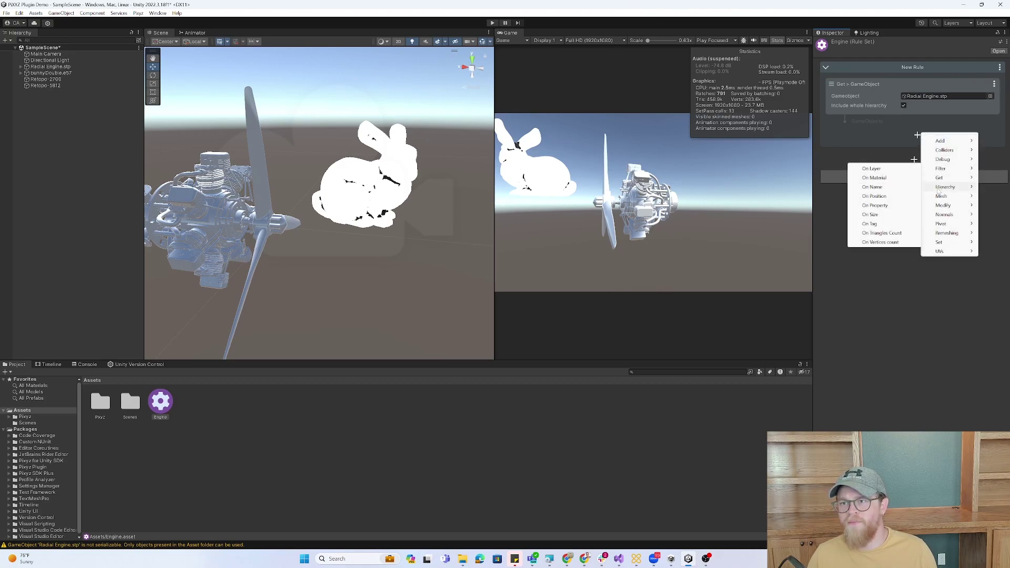
pyautogui.moveTo(942, 189)
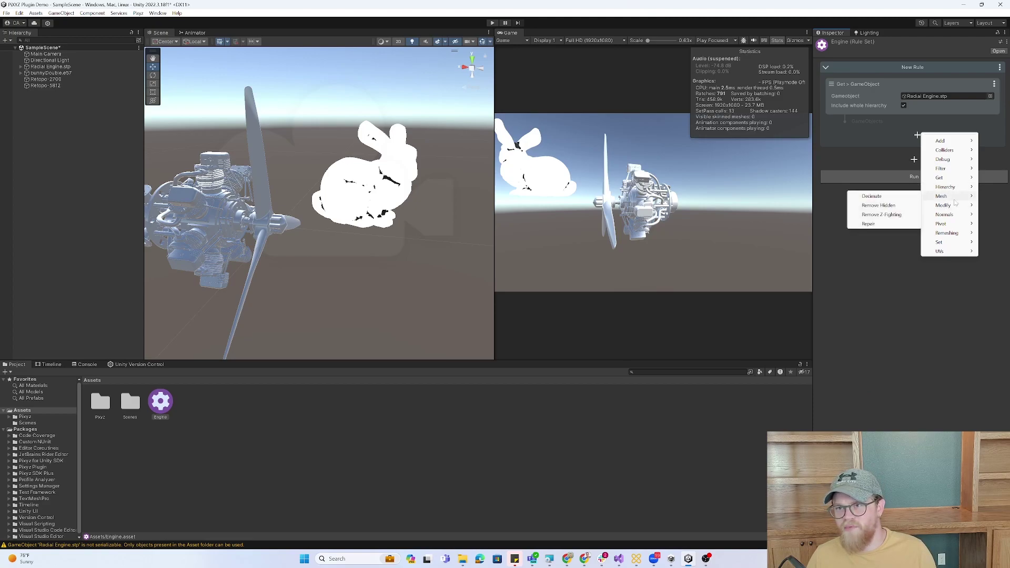
pyautogui.click(874, 196)
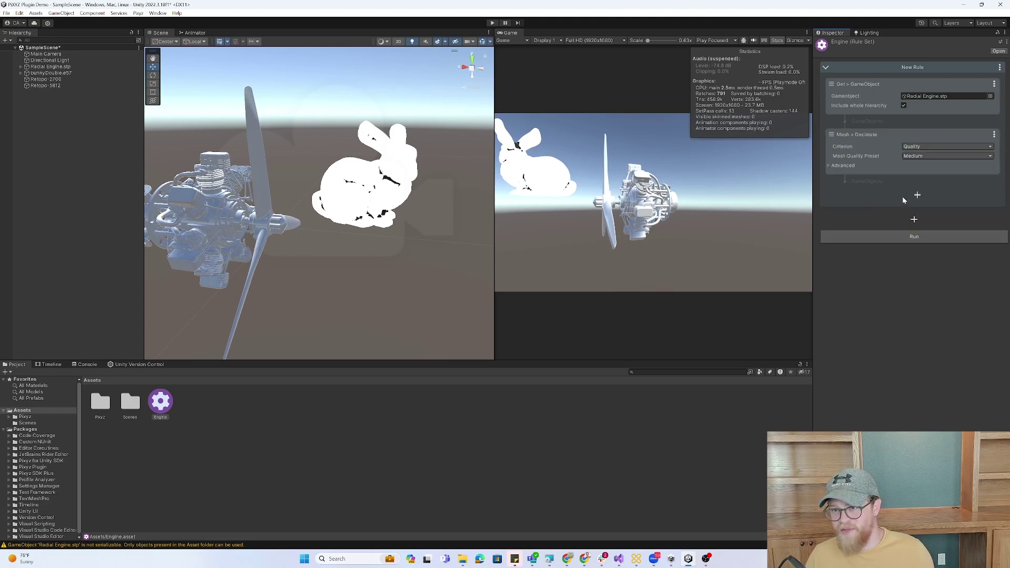
pyautogui.click(831, 166)
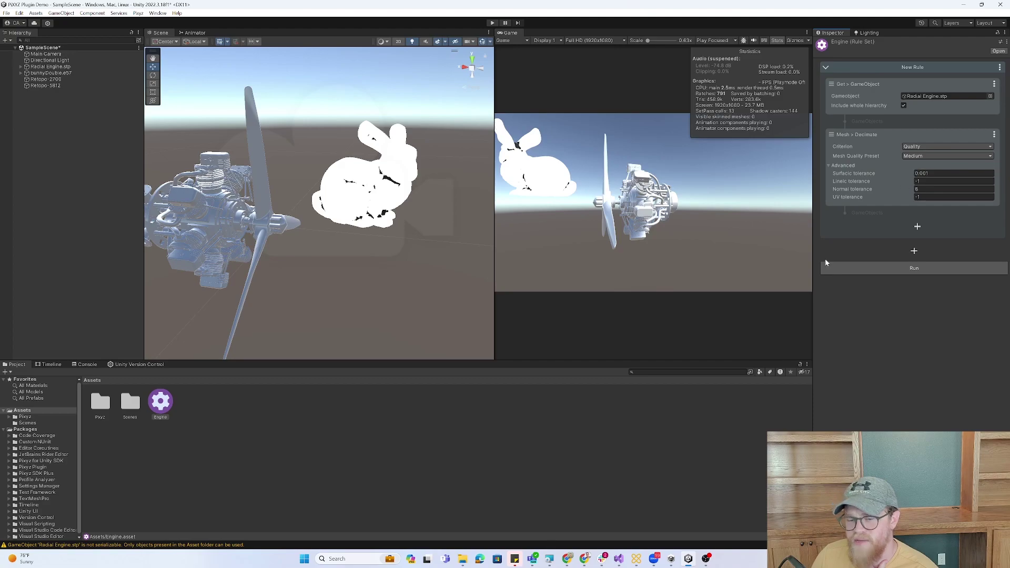
# - Switch to Pixyz Studio, examine the Decimate To Quality tolerances for the engine part, and compare them with Unity's surfacic tolerance setting
pyautogui.moveTo(638, 562)
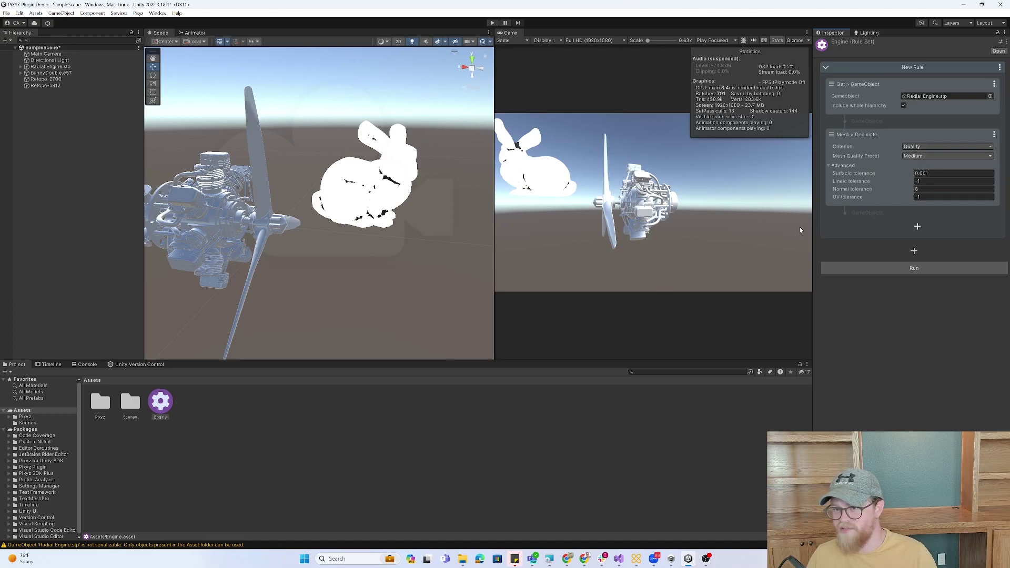
pyautogui.click(638, 560)
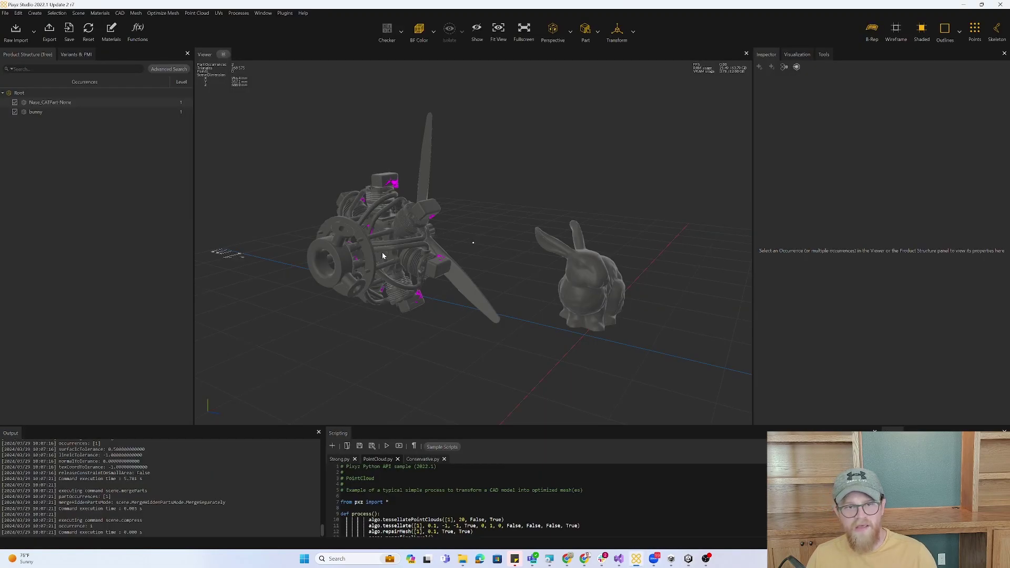
pyautogui.click(80, 103)
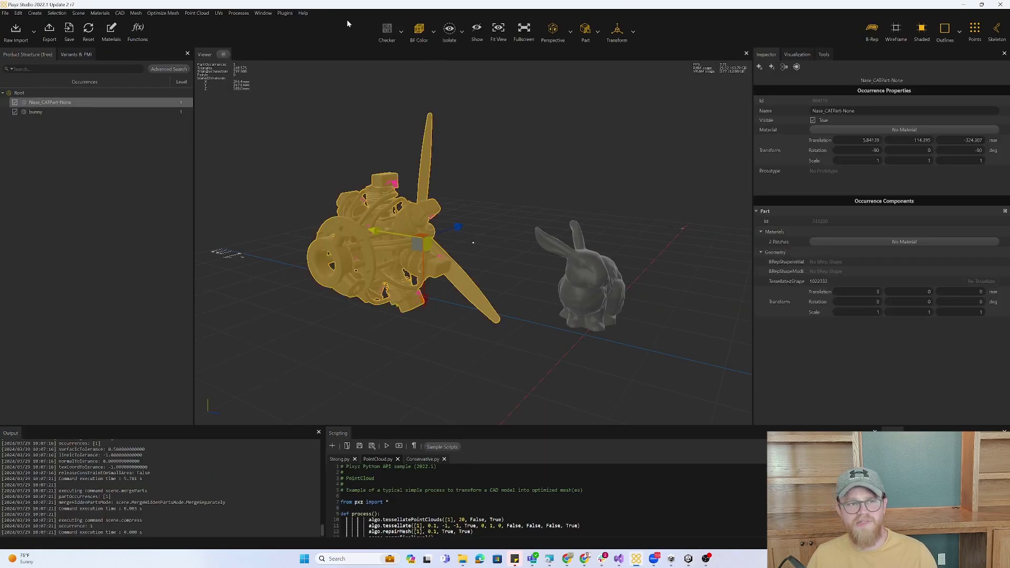
pyautogui.click(166, 13)
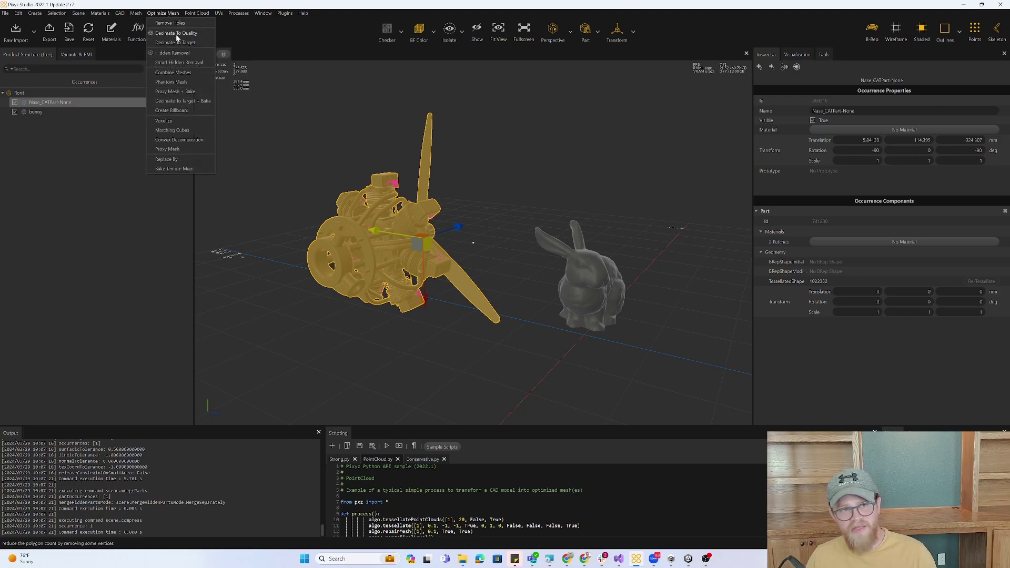
pyautogui.click(177, 34)
pyautogui.moveTo(537, 198); pyautogui.dragTo(666, 72)
pyautogui.click(564, 215)
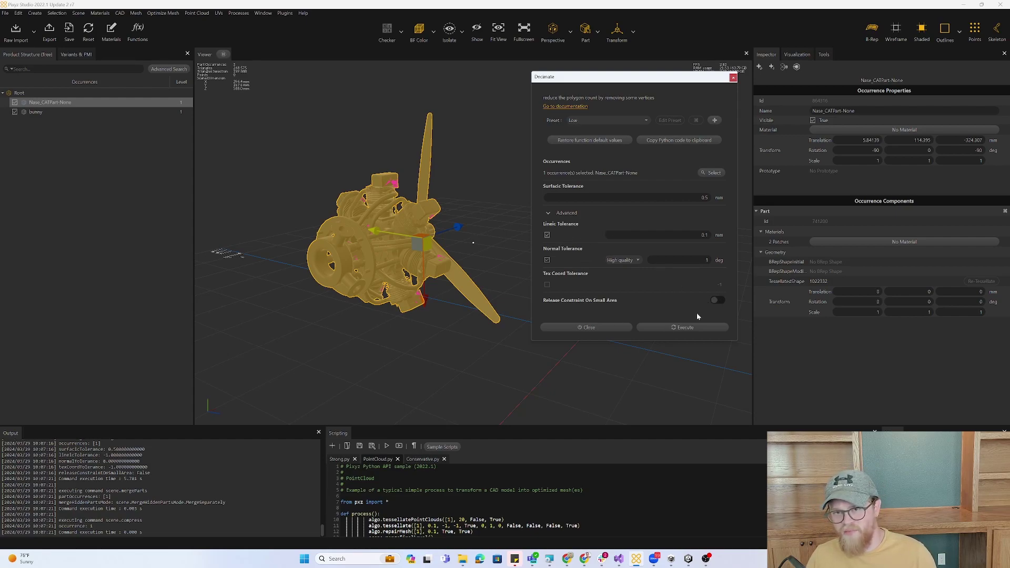
pyautogui.click(733, 79)
pyautogui.hotkey('alt', 'Tab')
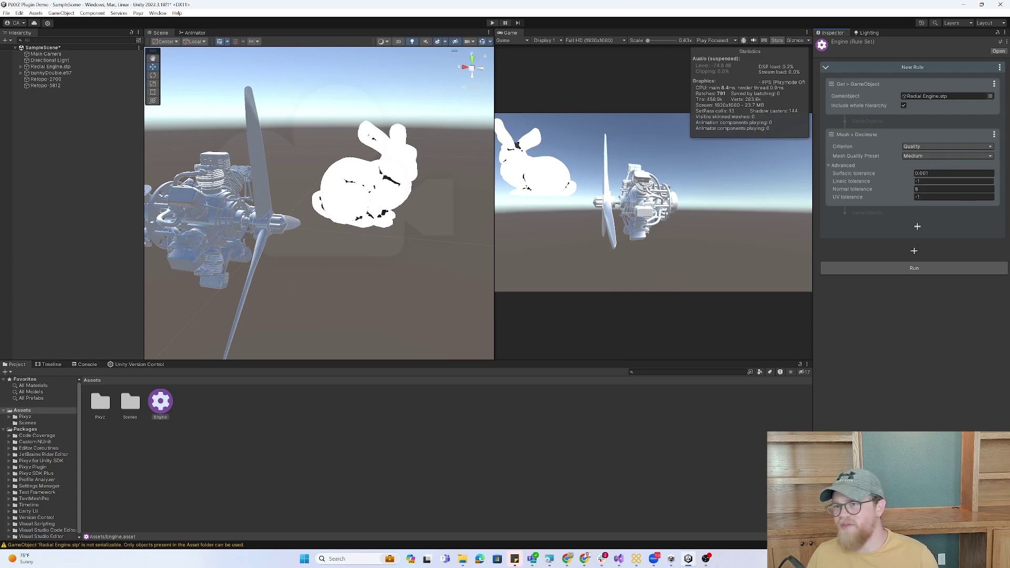
pyautogui.click(941, 174)
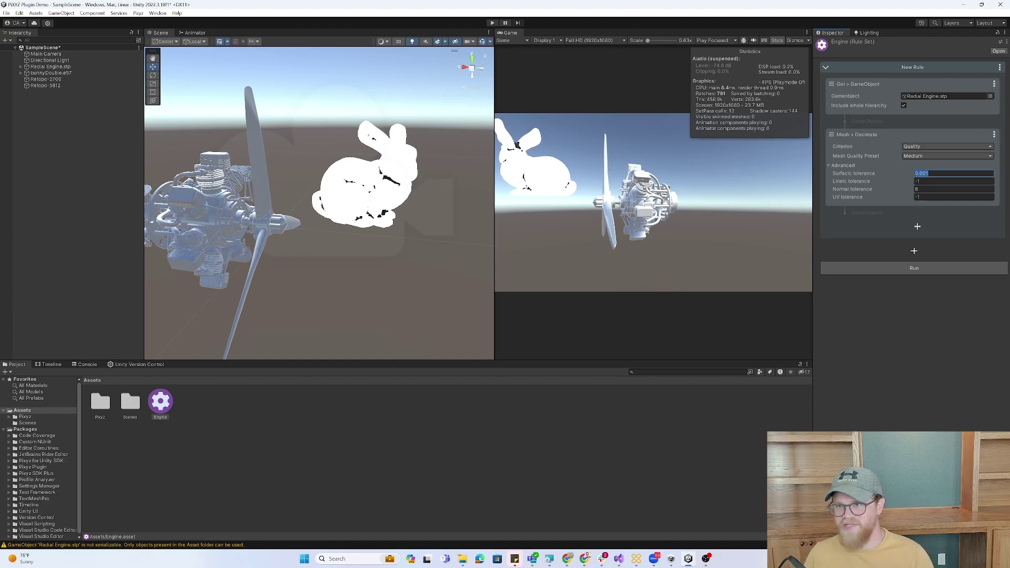
pyautogui.press('End')
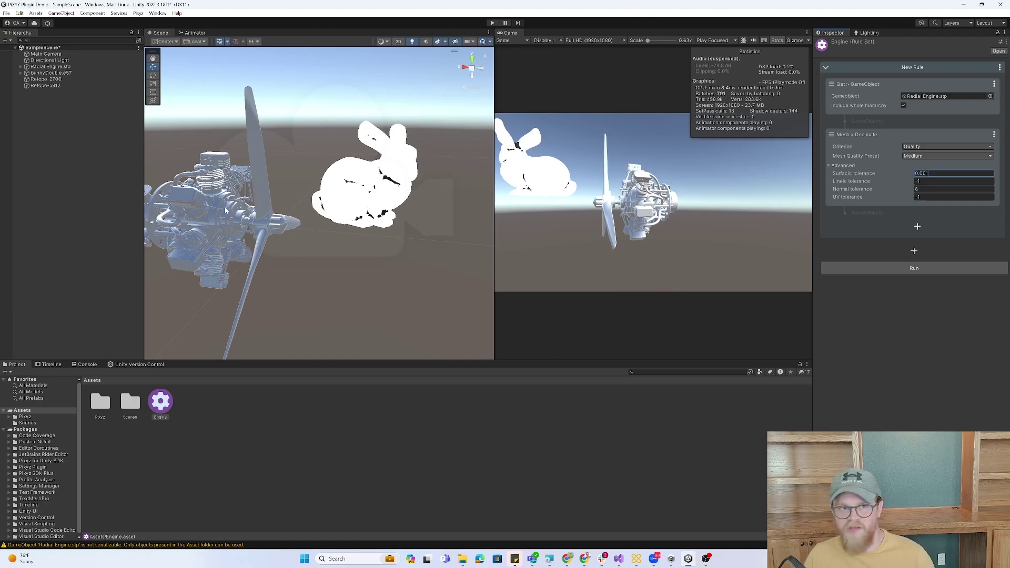
# - Deactivate bunnyDouble.e57 and the two Retopo bunny objects so only the engine shows in the scene
pyautogui.keyDown('alt'); pyautogui.moveTo(299, 220); pyautogui.dragTo(737, 224); pyautogui.keyUp('alt')
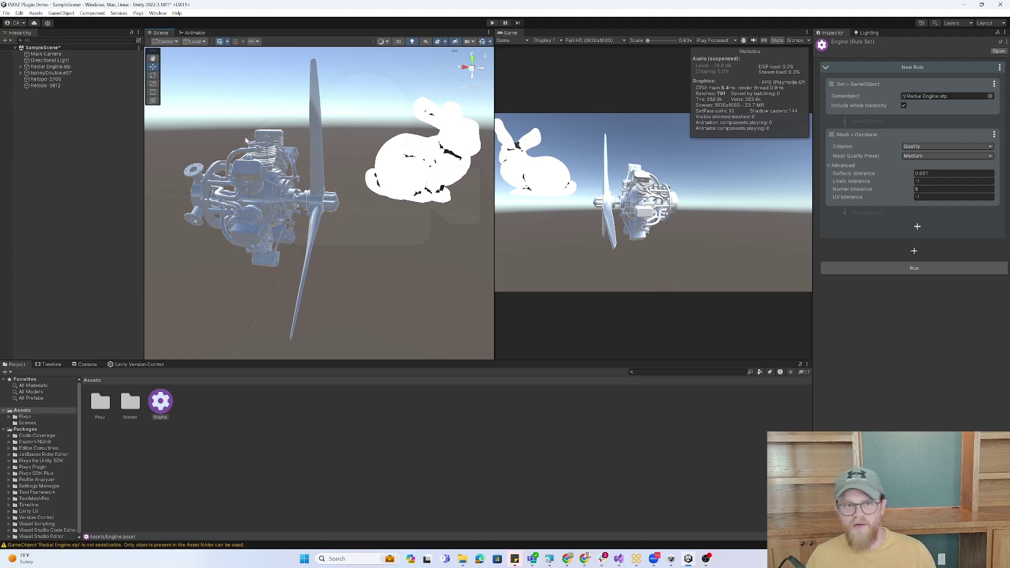
pyautogui.keyDown('alt'); pyautogui.moveTo(245, 140); pyautogui.dragTo(349, 165); pyautogui.keyUp('alt')
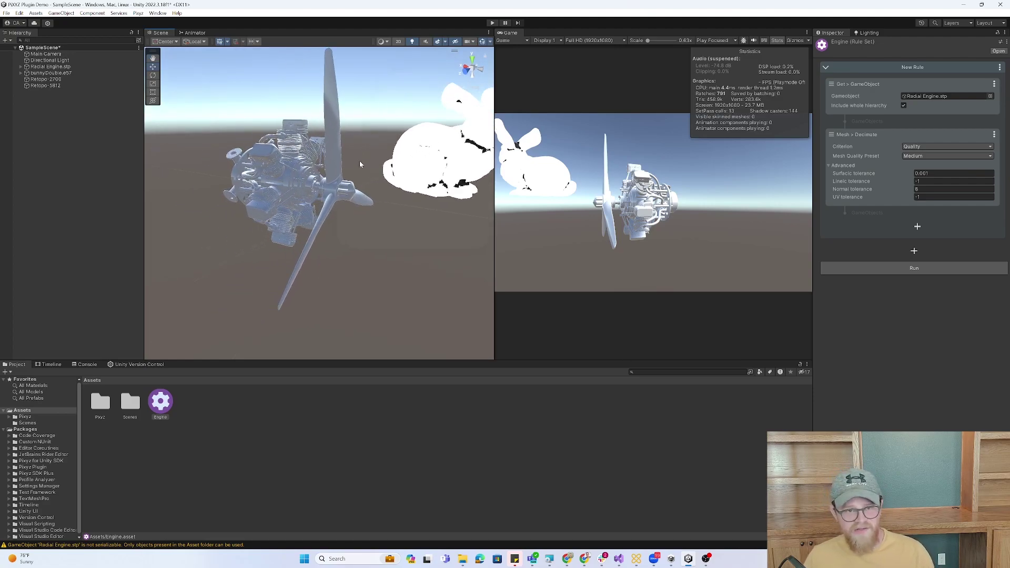
pyautogui.keyDown('alt'); pyautogui.moveTo(355, 146); pyautogui.dragTo(374, 166); pyautogui.keyUp('alt')
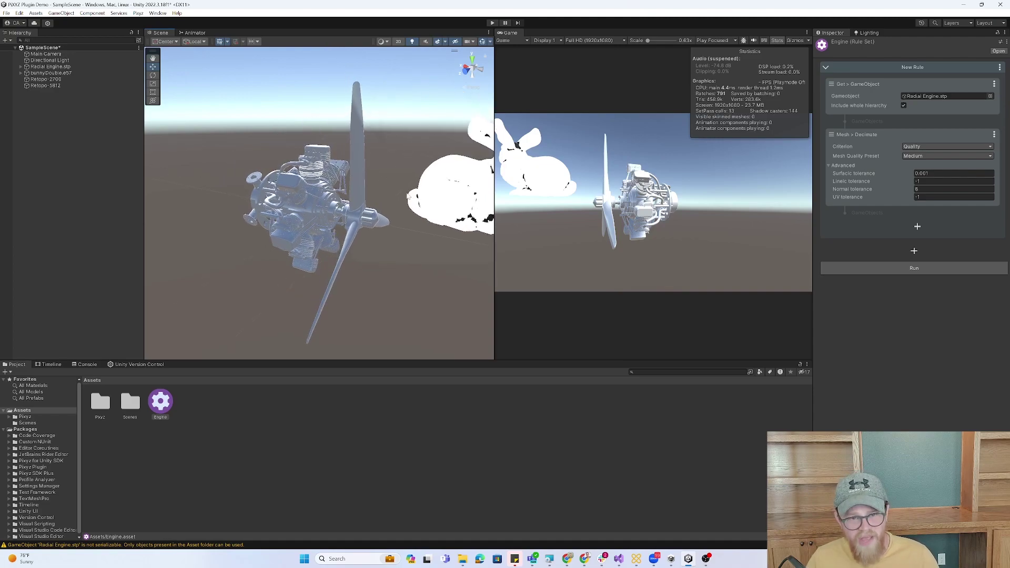
pyautogui.moveTo(390, 188); pyautogui.dragTo(396, 178, button='middle')
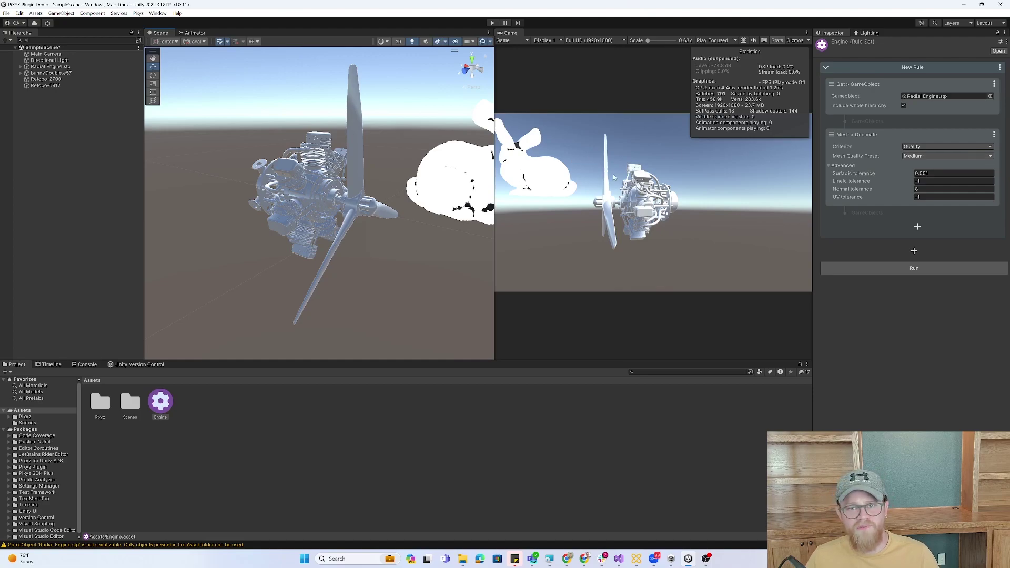
pyautogui.click(51, 73)
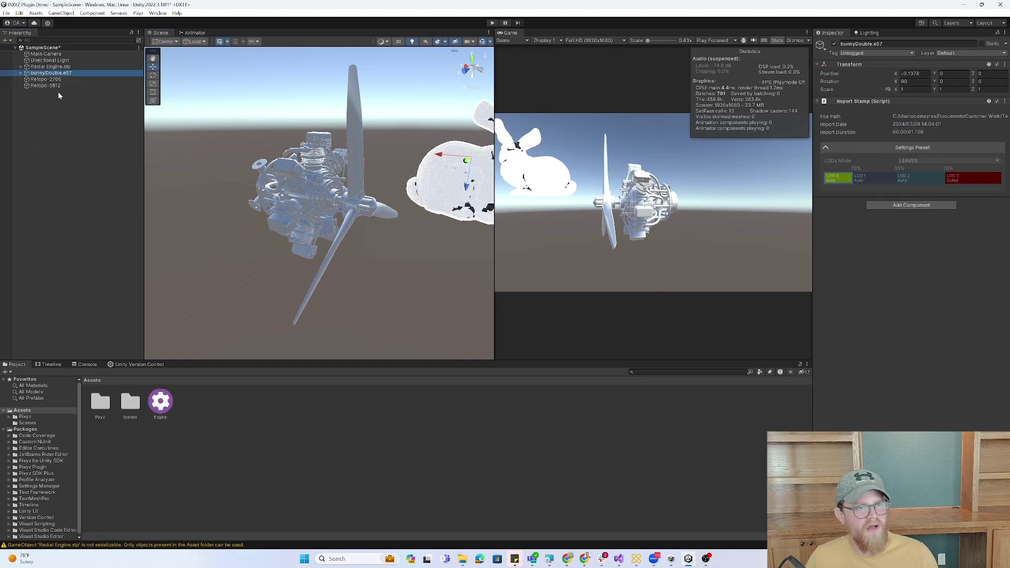
pyautogui.keyDown('shift'); pyautogui.click(45, 85); pyautogui.keyUp('shift')
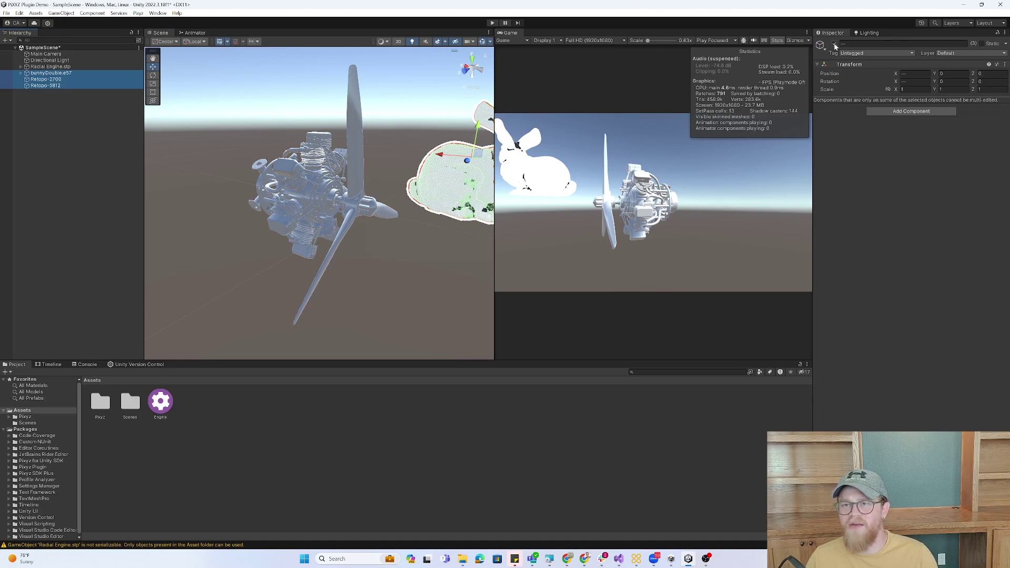
pyautogui.click(661, 77)
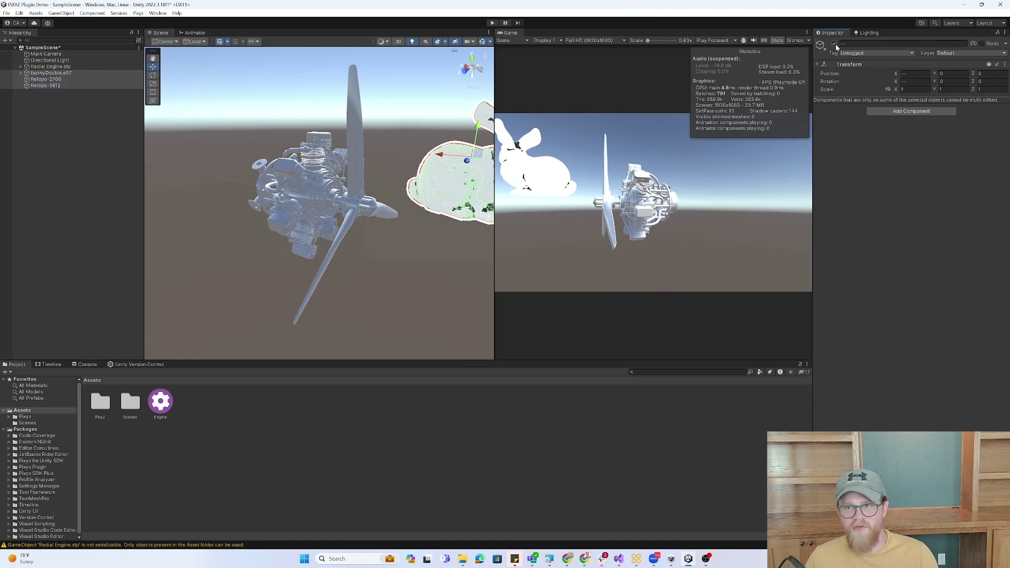
pyautogui.hotkey('alt', 'shift', 'a')
pyautogui.click(48, 126)
# - Set the Engine rule set's Decimate mesh quality preset to Poor and run the rules on the radial engine
pyautogui.click(58, 67)
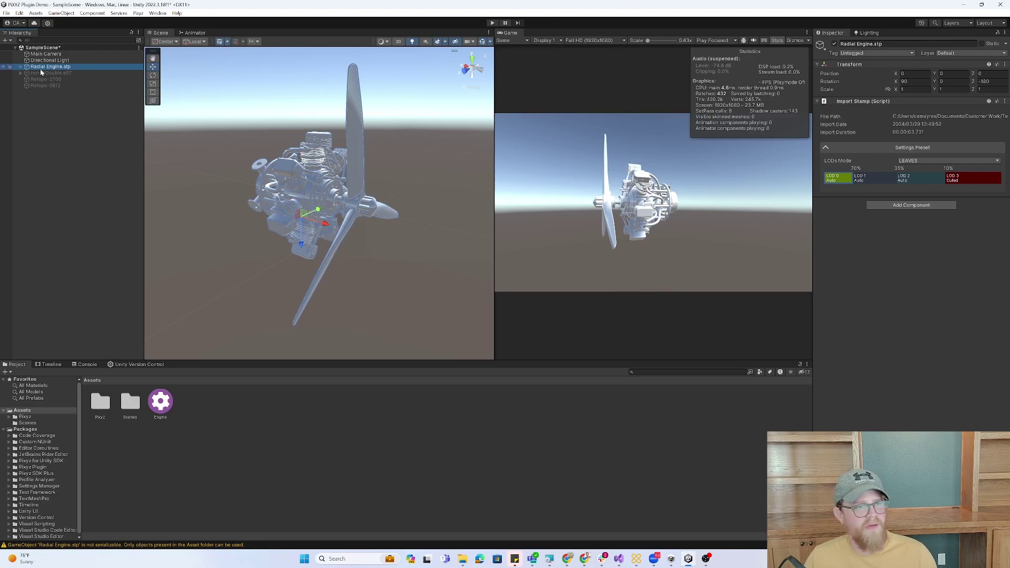
pyautogui.click(161, 403)
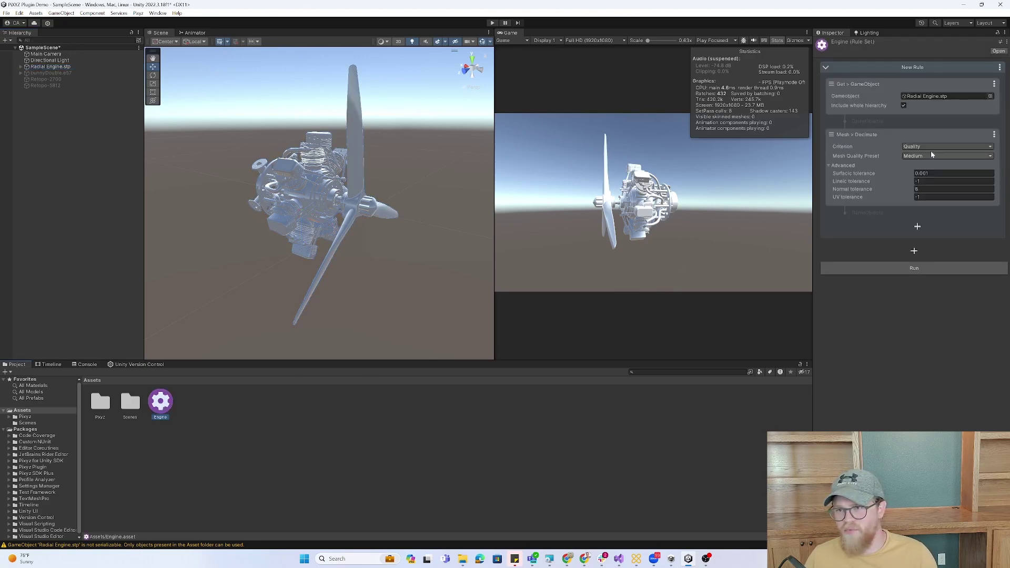
pyautogui.click(927, 156)
pyautogui.click(923, 202)
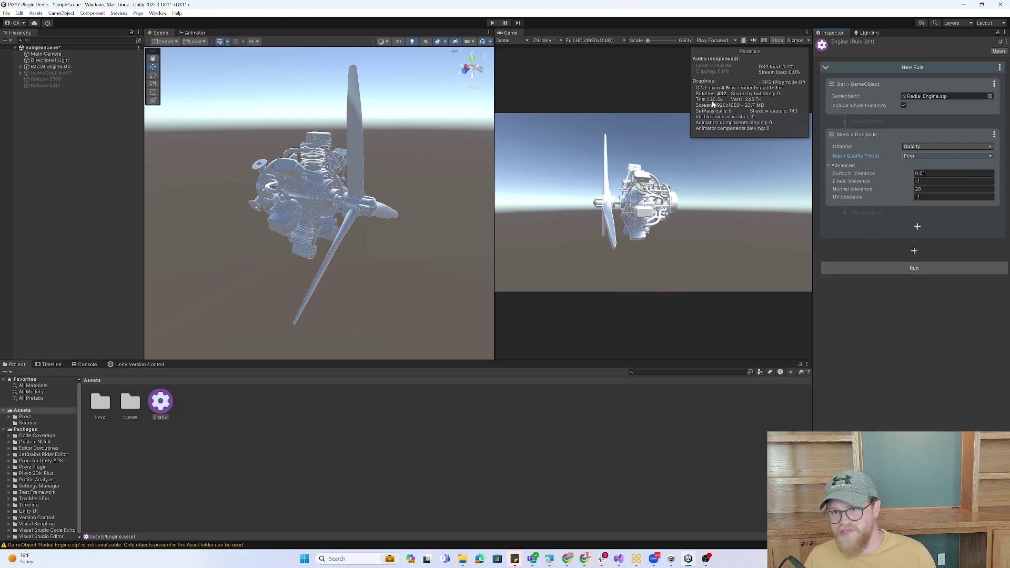
pyautogui.click(924, 269)
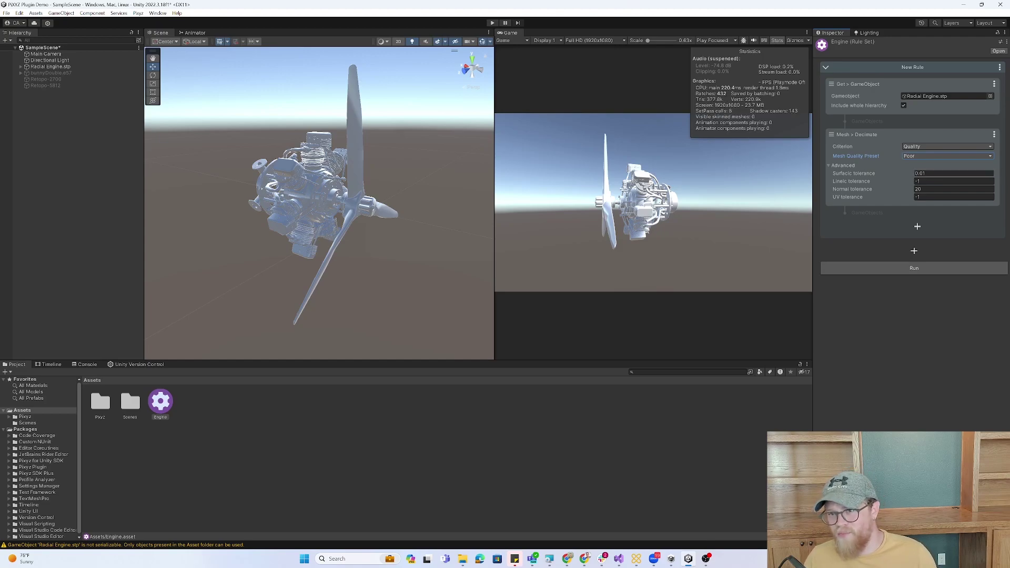
# - Compare the surfacic tolerances of the Decimate action's mesh quality presets, including Medium, High and Poor
pyautogui.click(921, 174)
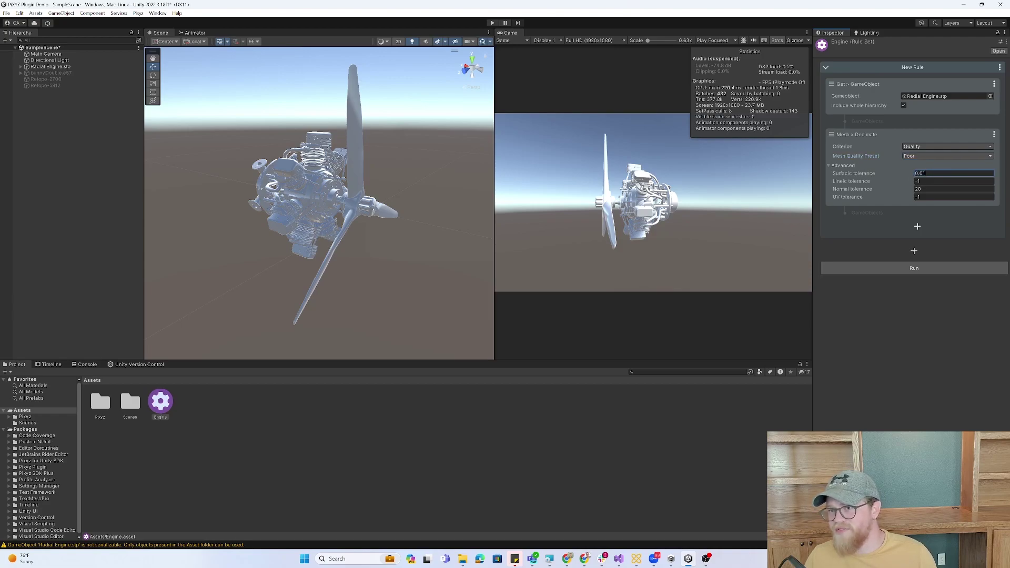
pyautogui.hotkey('alt', 'Tab')
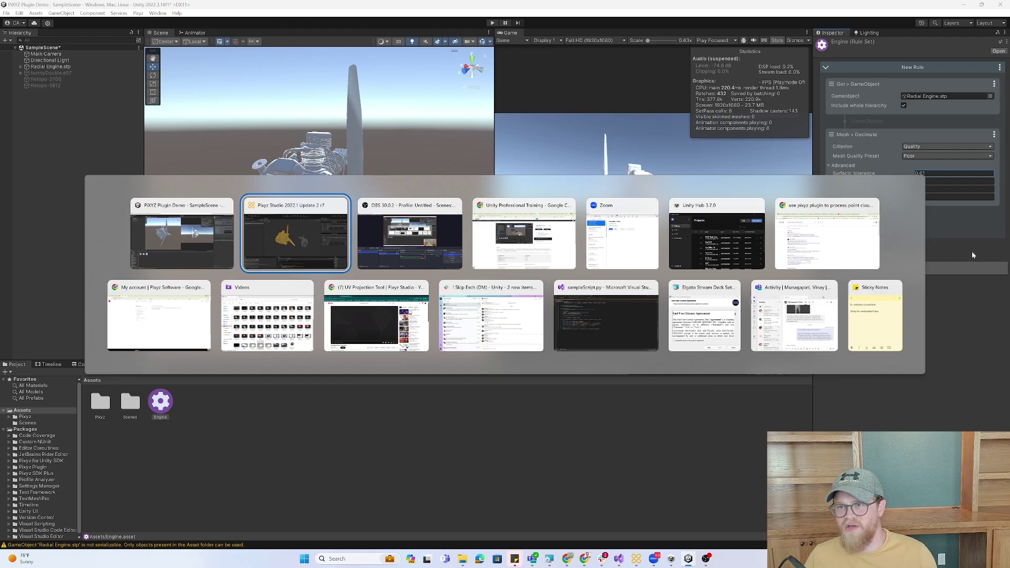
pyautogui.press('Escape')
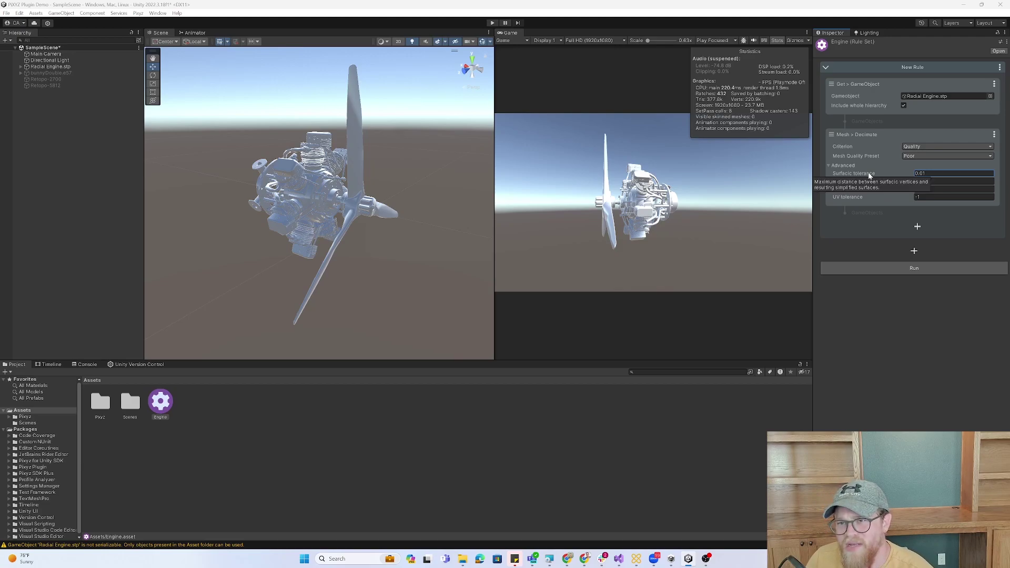
pyautogui.click(916, 156)
pyautogui.click(935, 165)
pyautogui.click(934, 157)
pyautogui.click(927, 183)
pyautogui.click(942, 155)
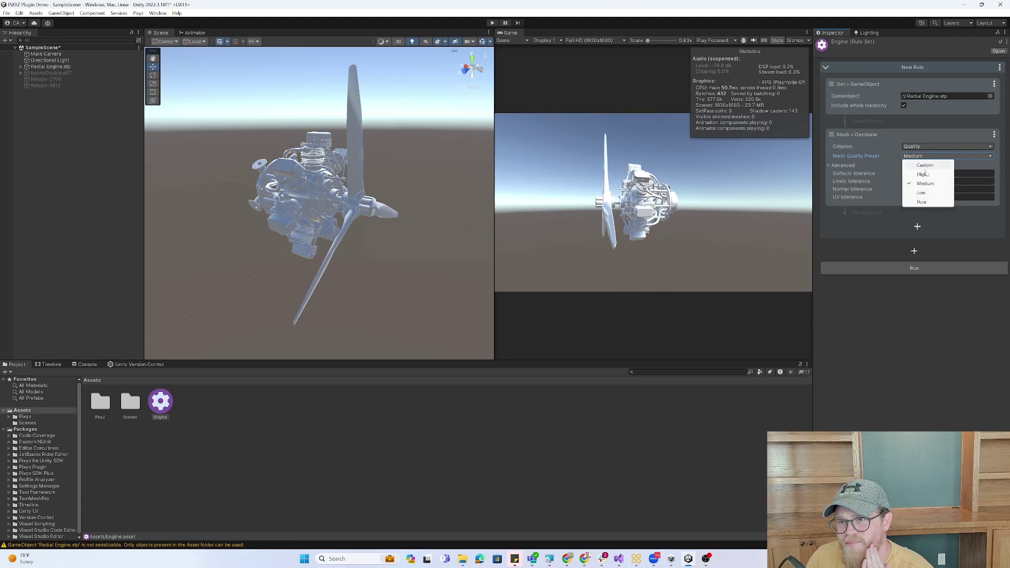
pyautogui.click(922, 201)
pyautogui.click(942, 173)
pyautogui.click(947, 156)
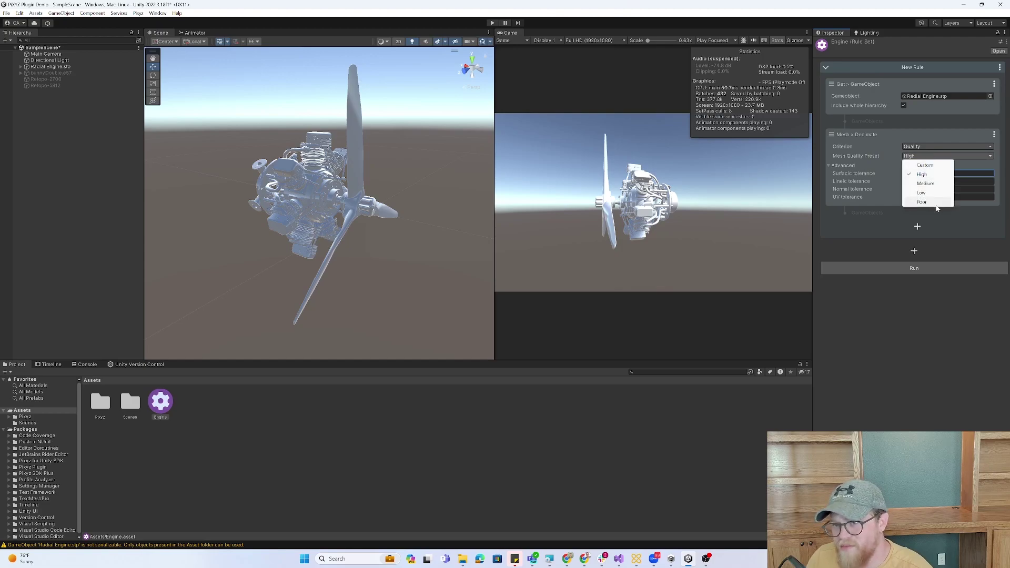
# - Try a Custom mesh quality preset with a surfacic tolerance of 1 on the Decimate action
pyautogui.click(926, 166)
pyautogui.click(942, 173)
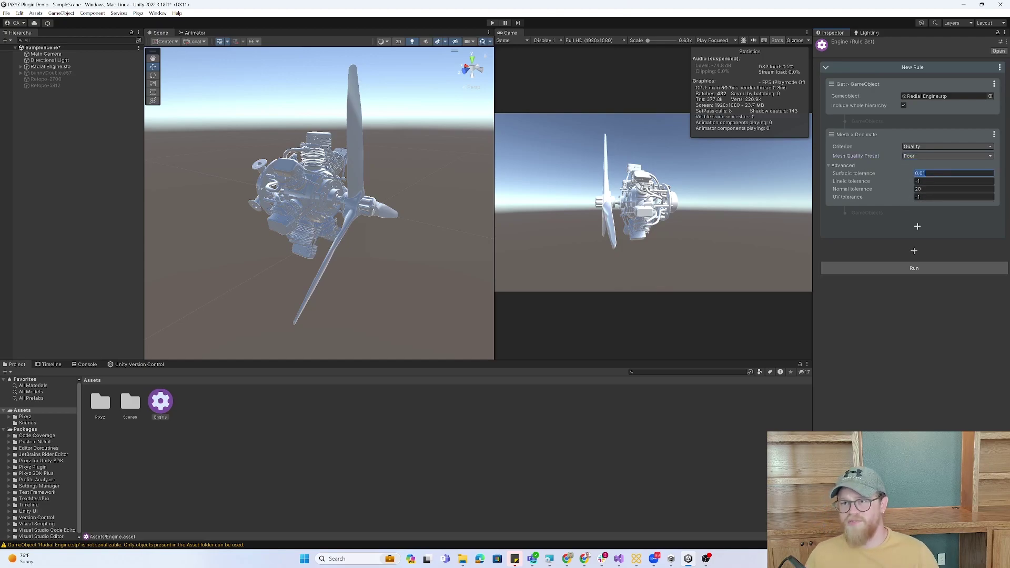
pyautogui.write('1')
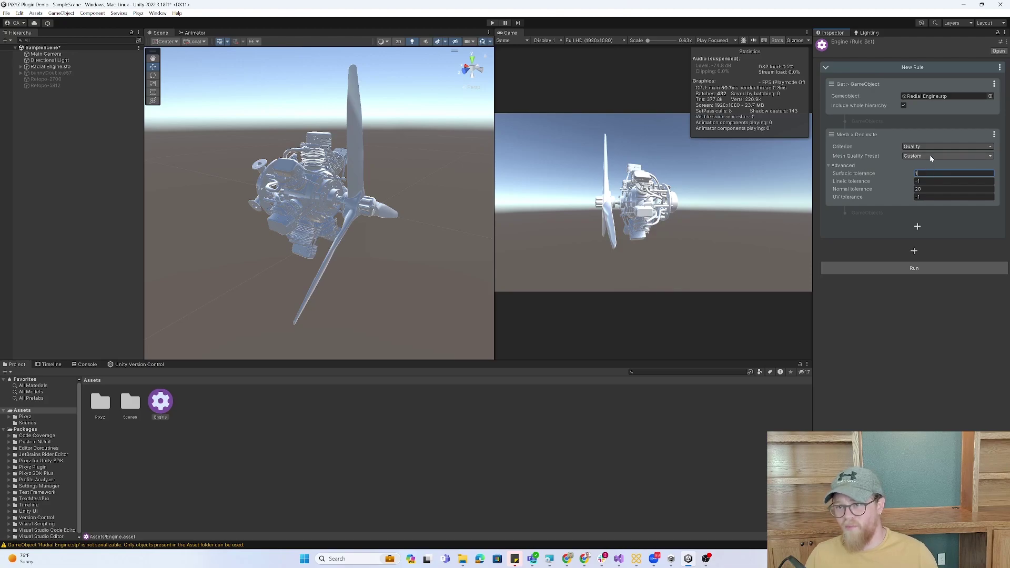
pyautogui.press('Escape')
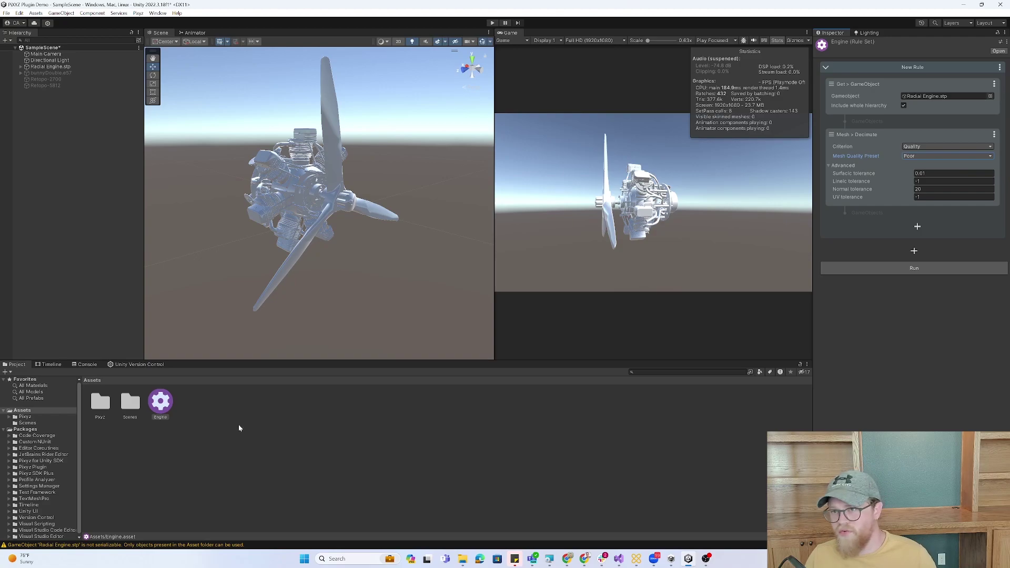
# - Examine the action categories that can be added to the Engine rule set, including the Add and UVs options
pyautogui.click(173, 399)
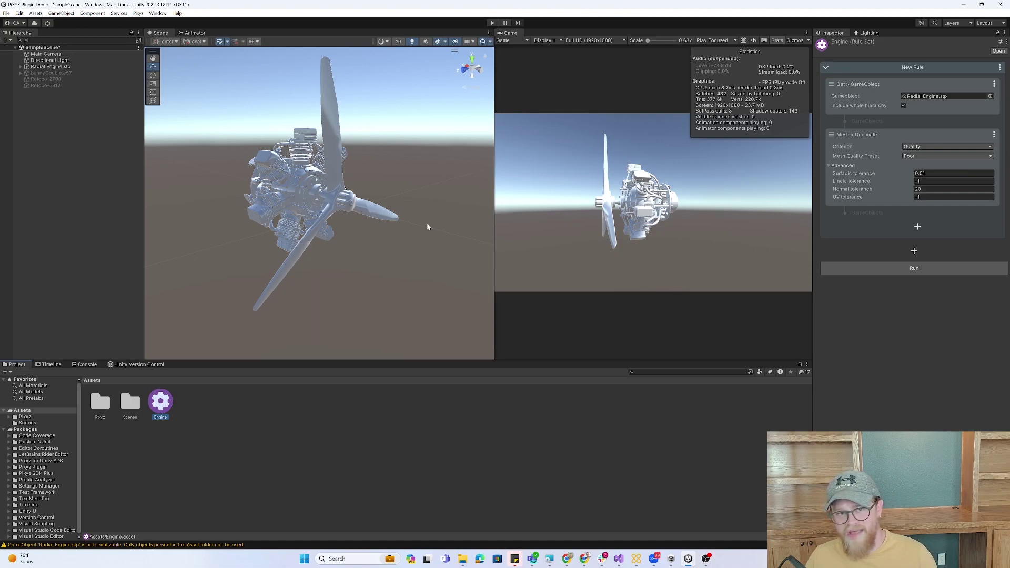
pyautogui.click(918, 226)
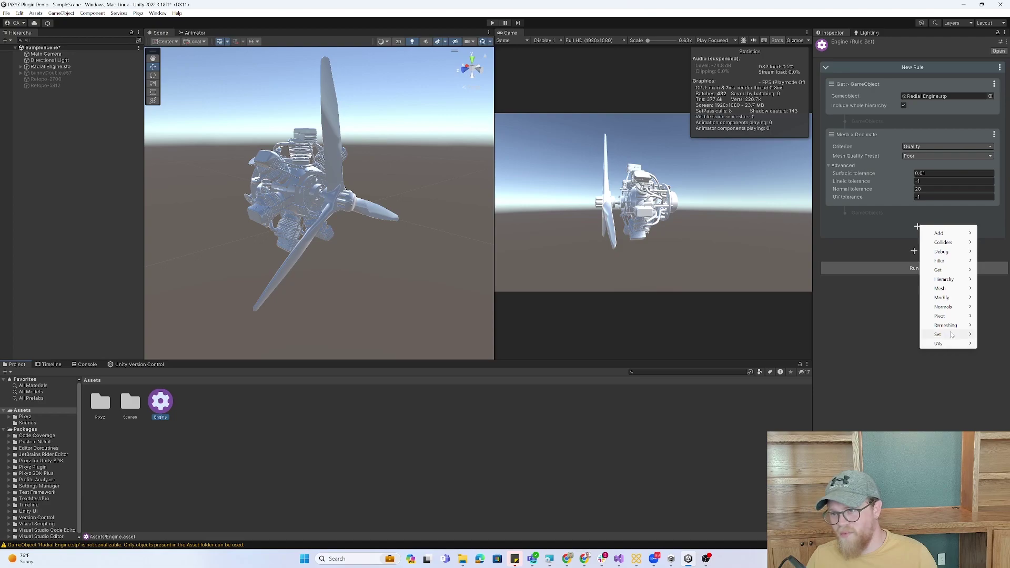
pyautogui.moveTo(947, 327)
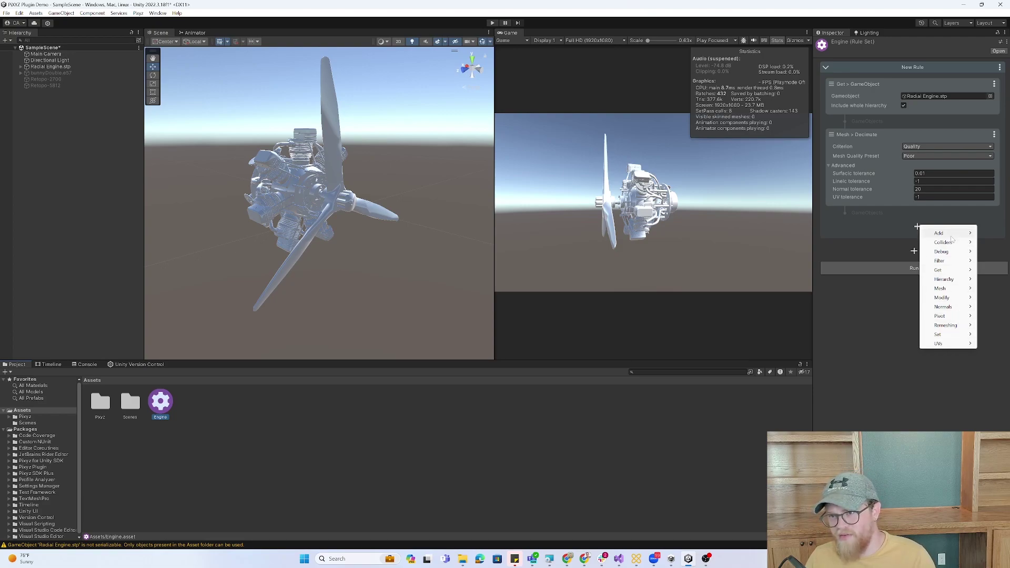
pyautogui.moveTo(951, 237)
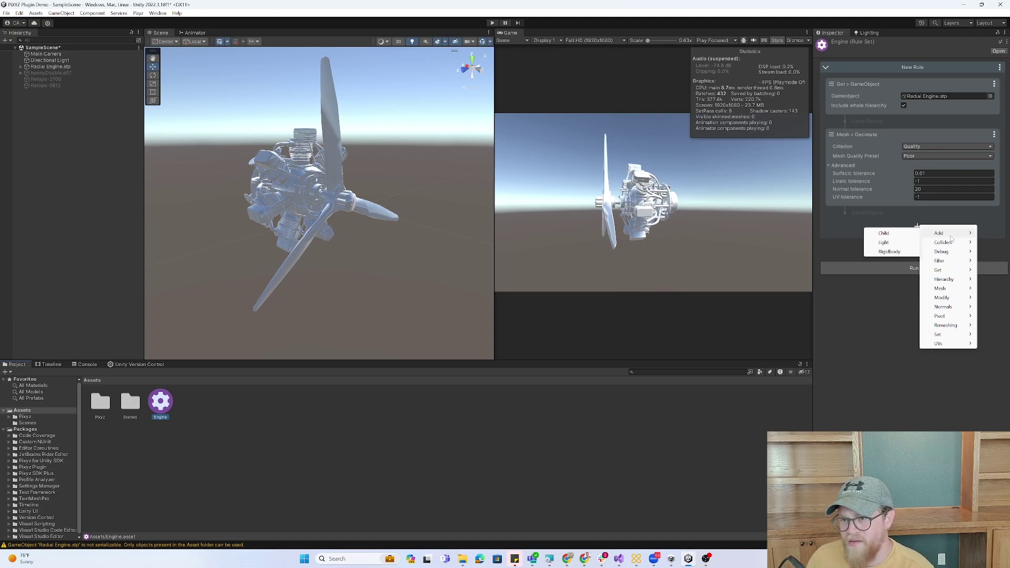
pyautogui.moveTo(953, 265)
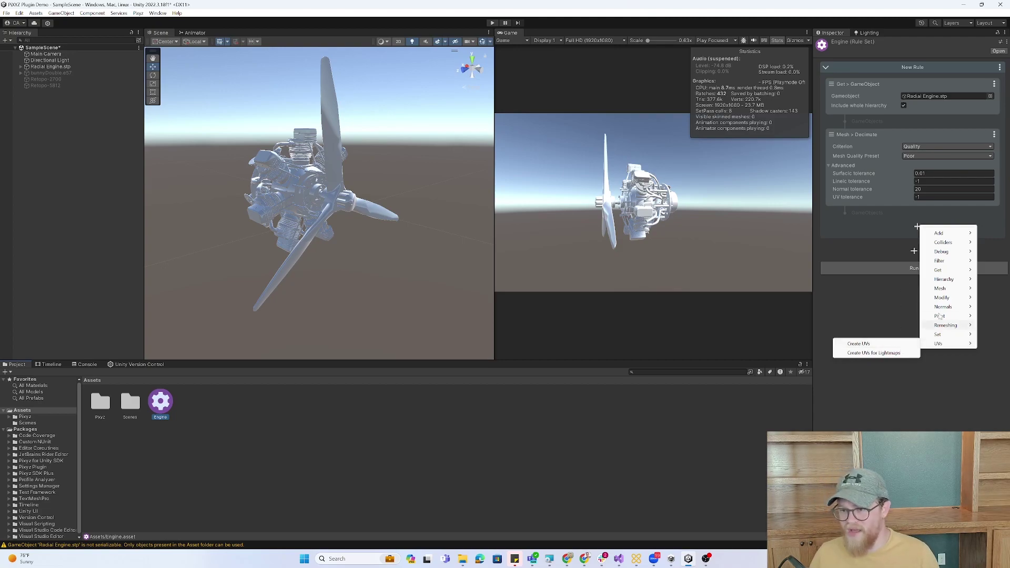
pyautogui.click(848, 356)
pyautogui.click(168, 419)
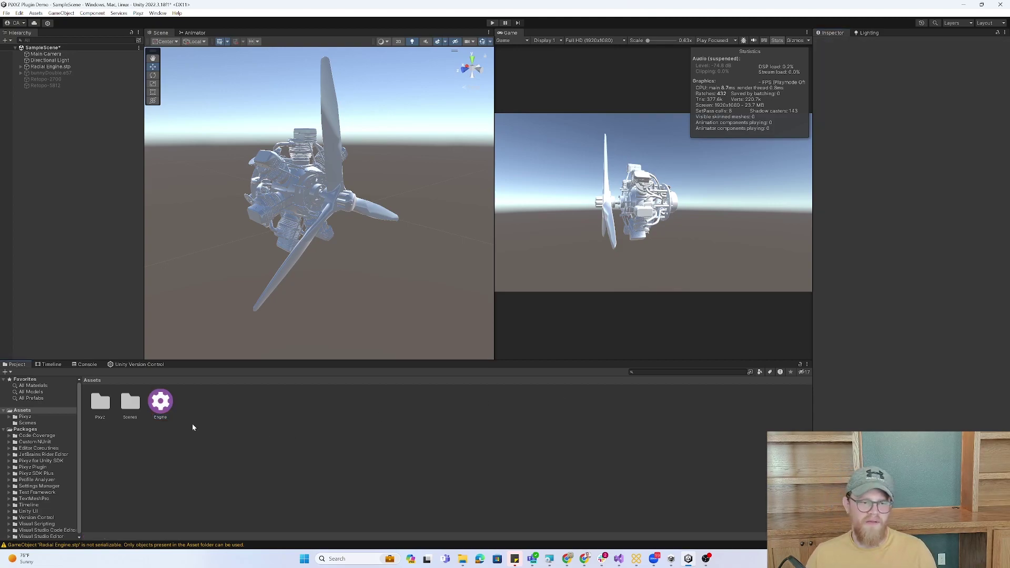
pyautogui.click(162, 402)
pyautogui.click(180, 280)
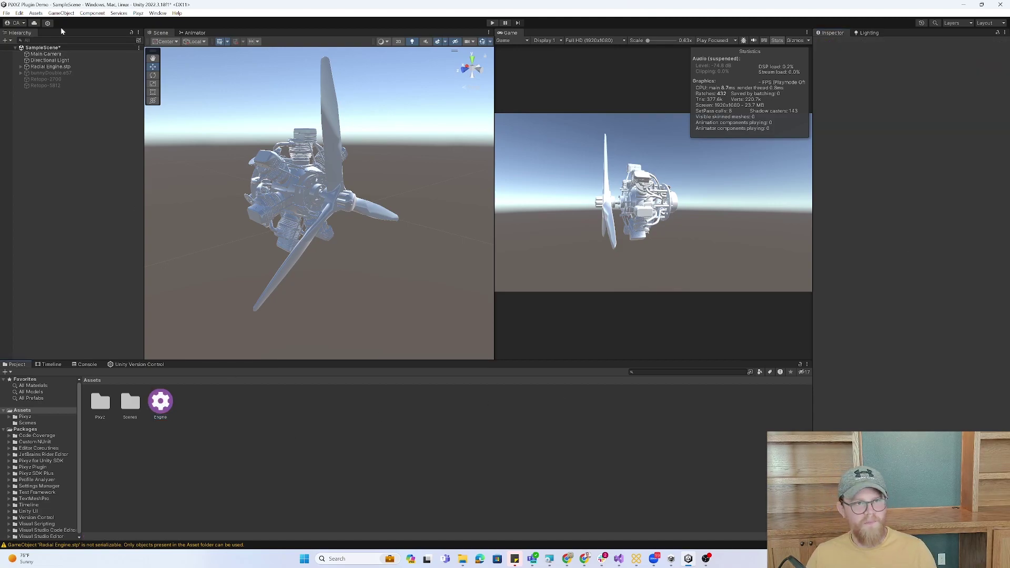
# - Start a Pixyz model import and choose Radial Engine.stp from the Test_Data_Generic folder
pyautogui.click(138, 13)
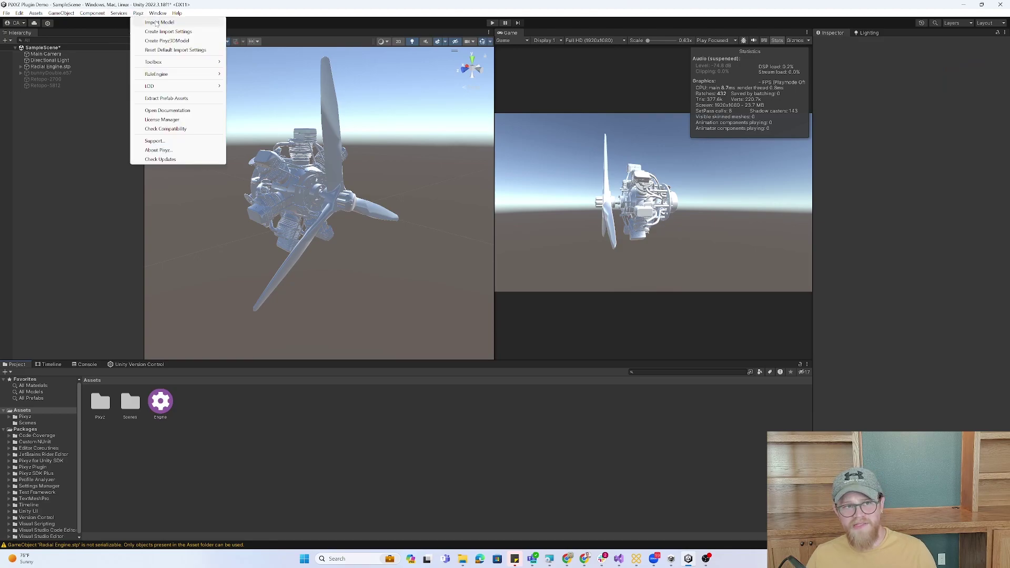
pyautogui.click(156, 22)
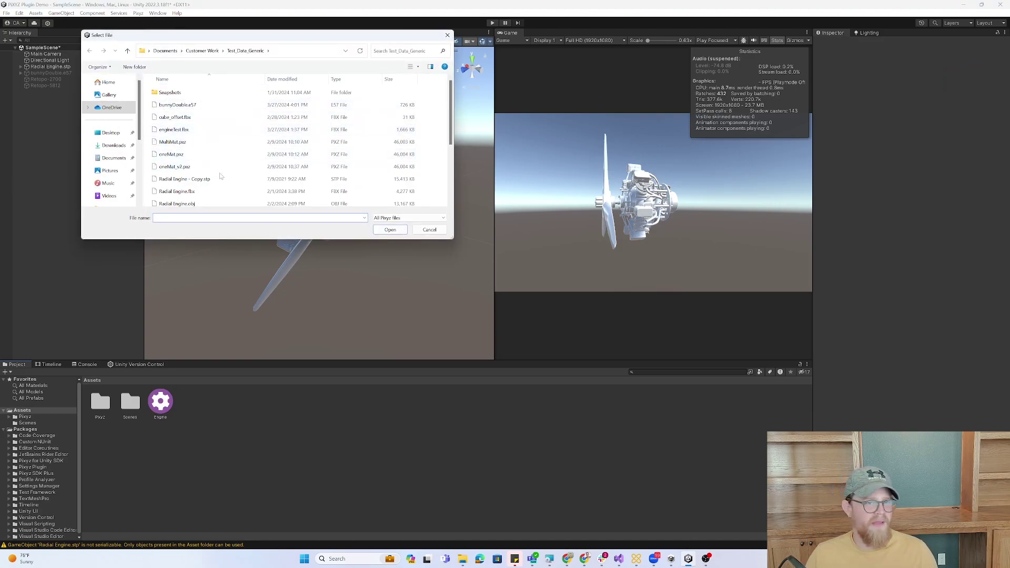
pyautogui.scroll(-1, 220, 196)
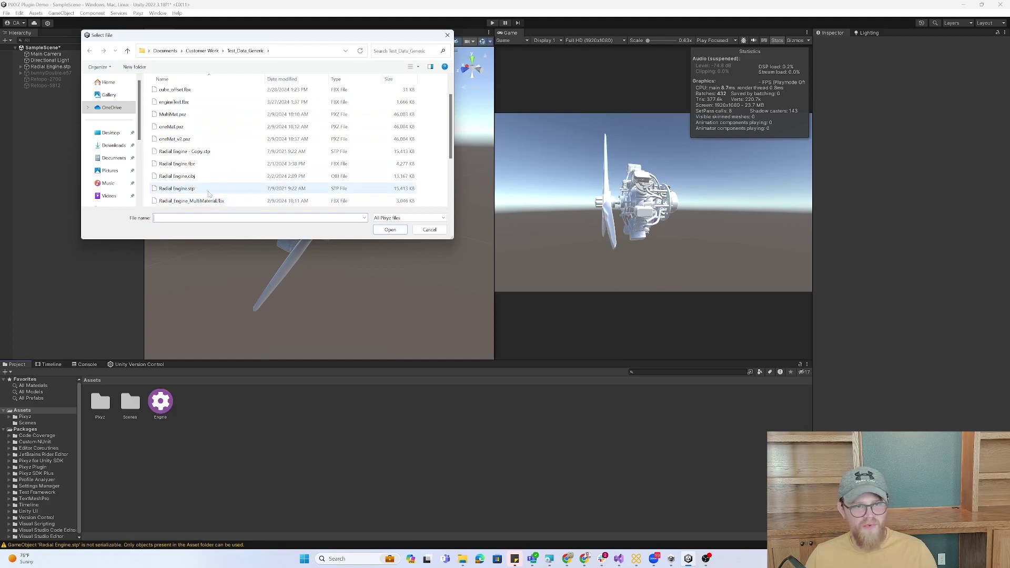
pyautogui.click(221, 189)
pyautogui.click(390, 230)
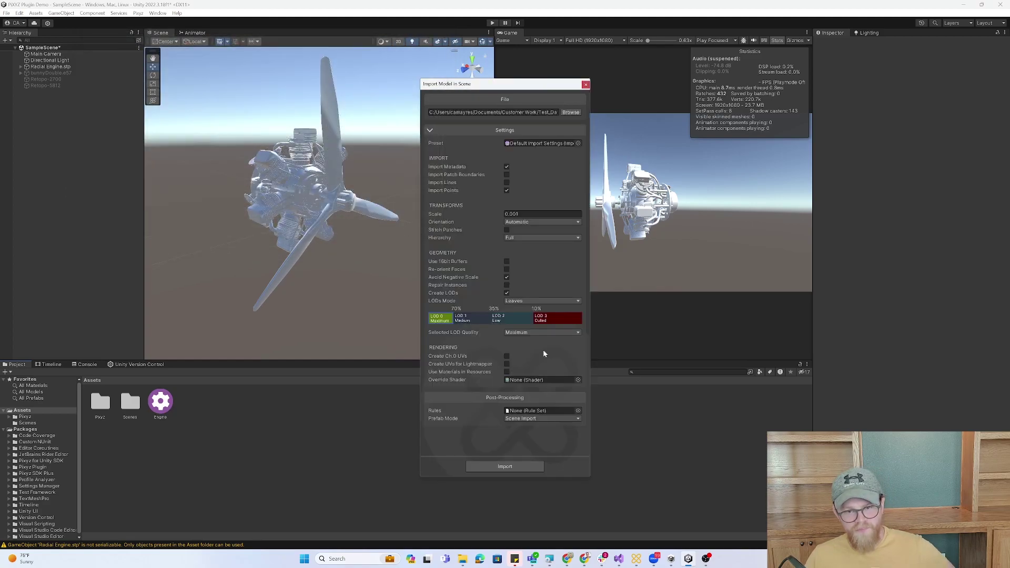
# - Assign the Engine rule set as the import's post-processing rules and import the model into the scene
pyautogui.click(578, 411)
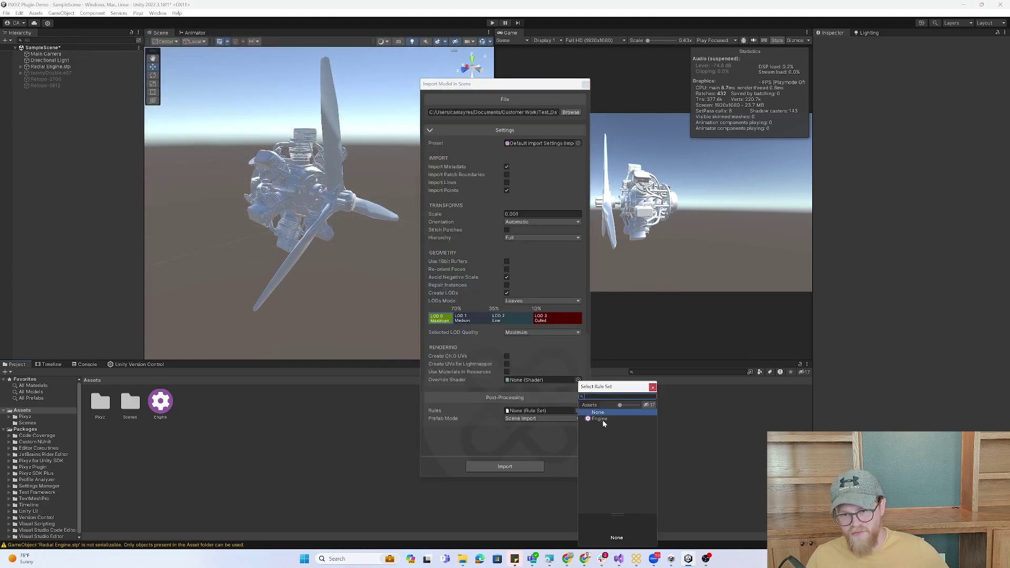
pyautogui.click(603, 419)
pyautogui.click(652, 388)
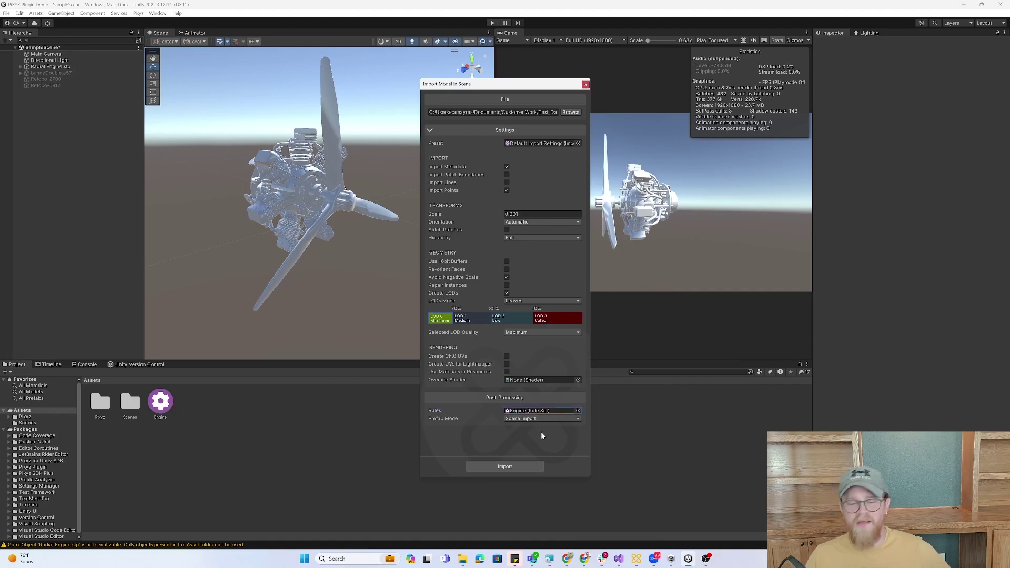
pyautogui.click(528, 467)
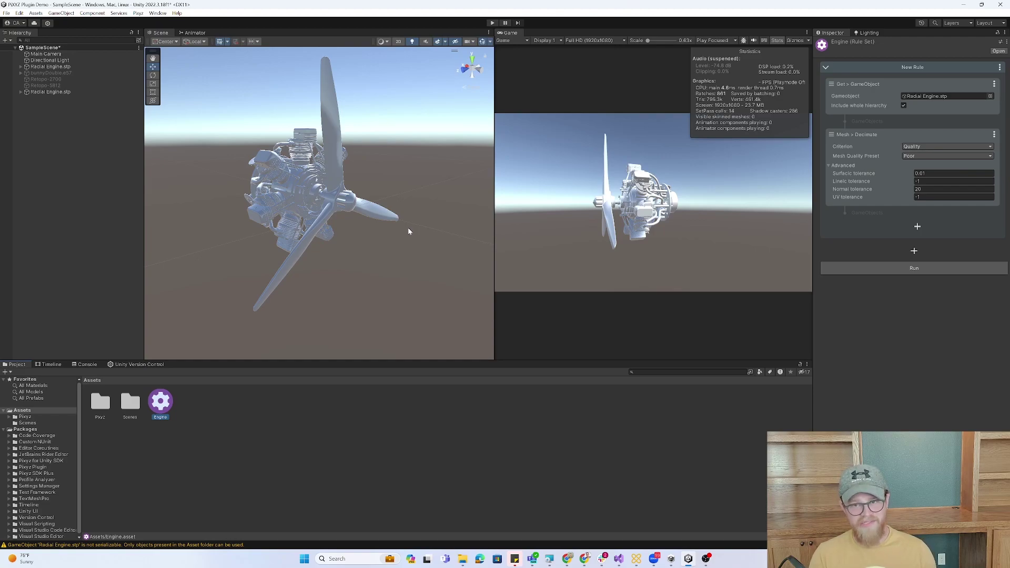
pyautogui.click(918, 227)
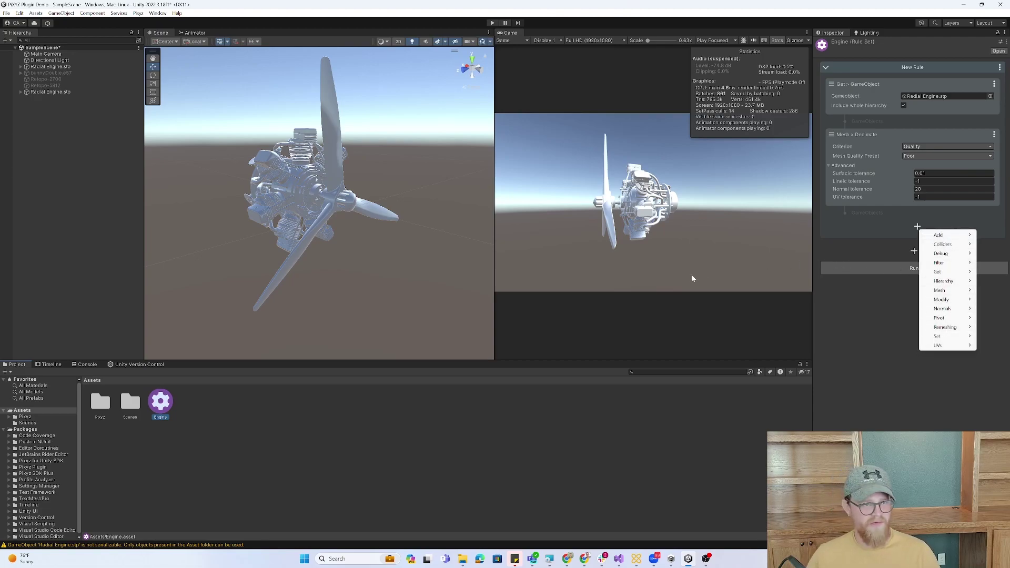
pyautogui.click(352, 427)
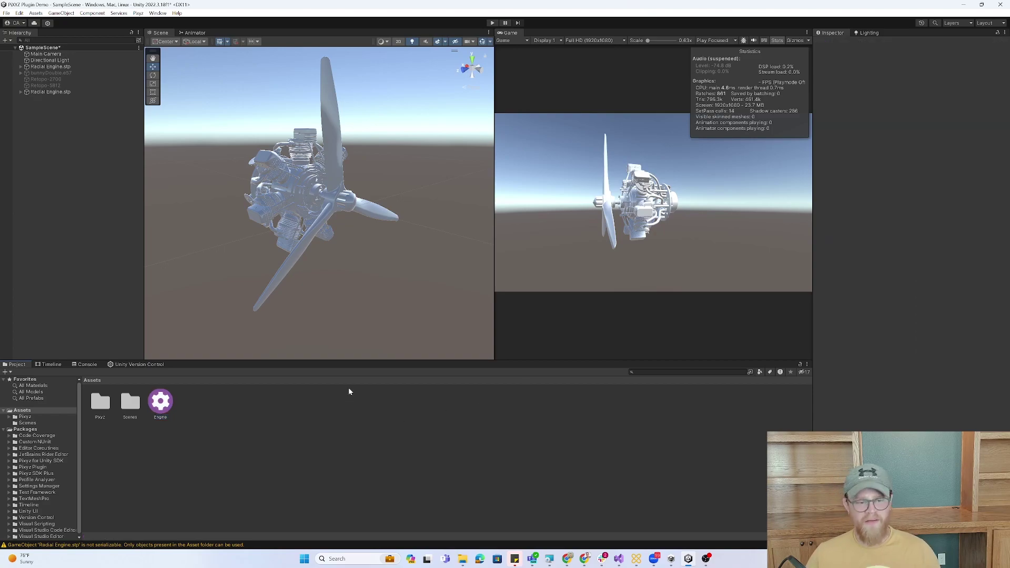